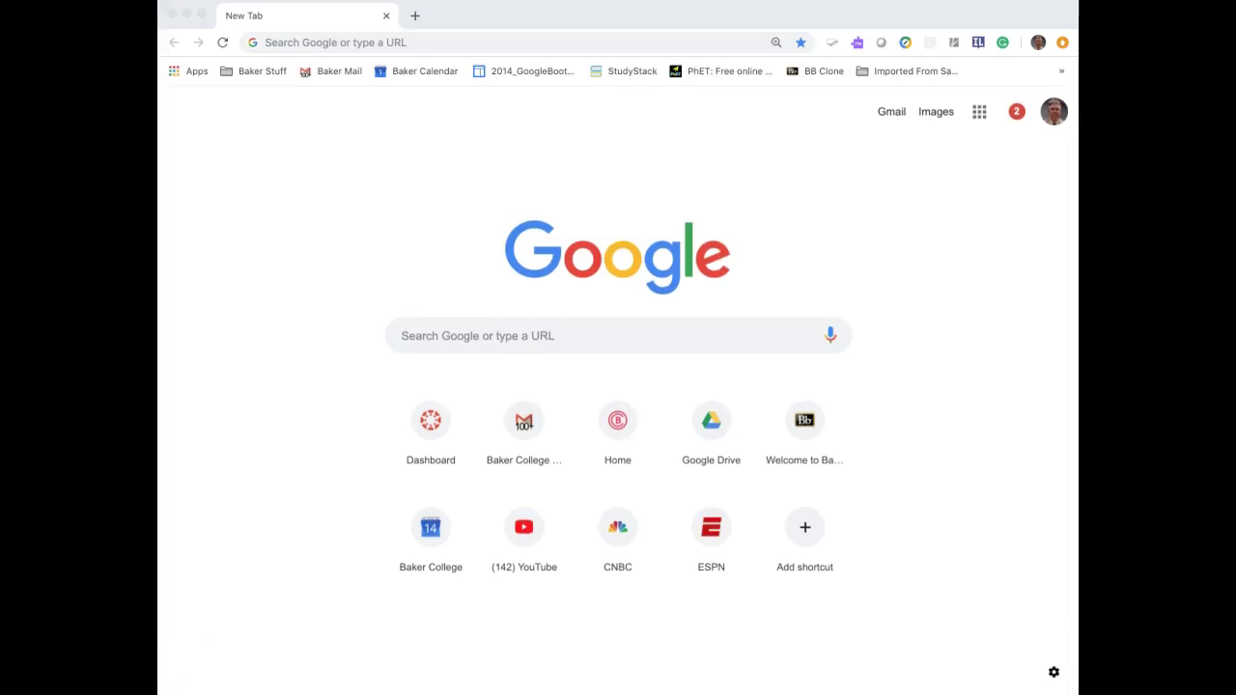
{"action": "left_click", "coordinate": [281, 41]}
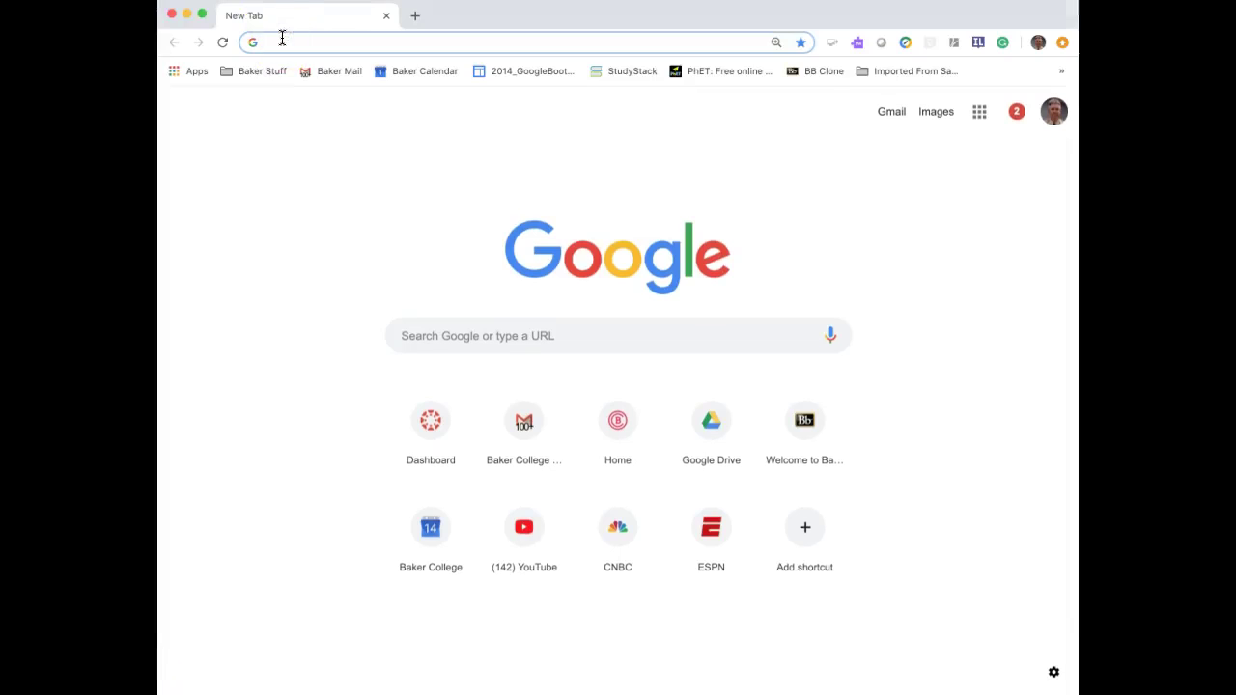
{"action": "type", "text": "amaro.o"}
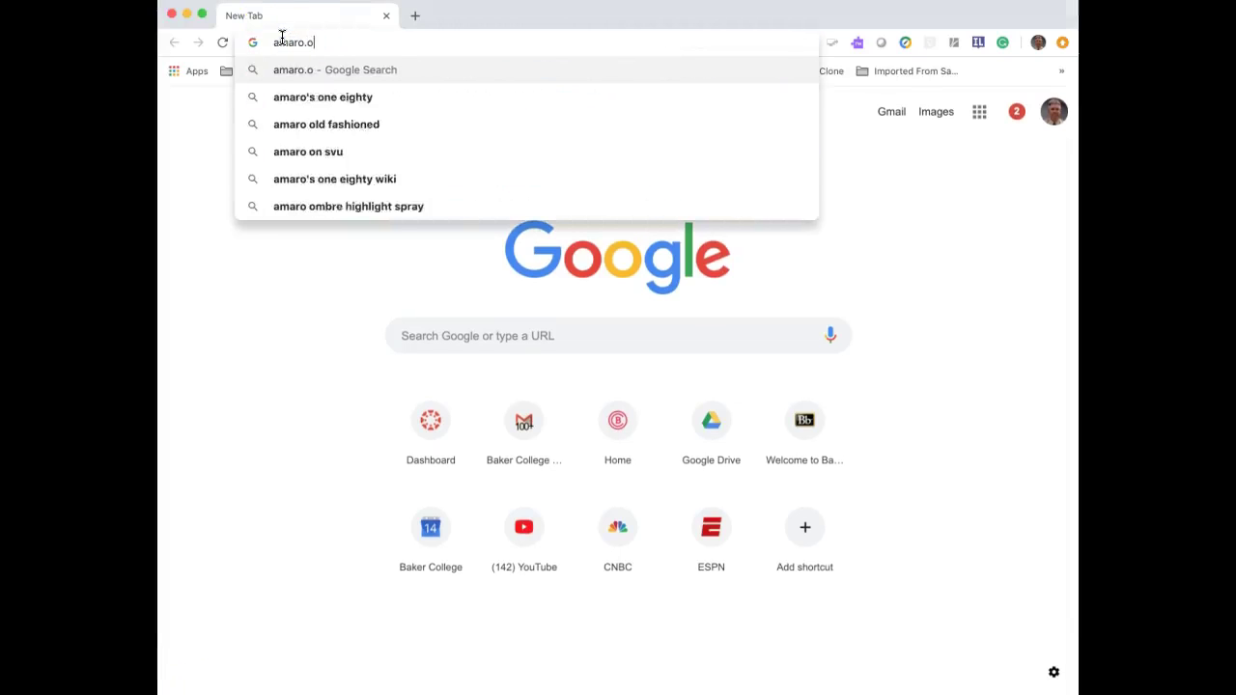
{"action": "type", "text": "rg"}
{"action": "key", "text": "Return"}
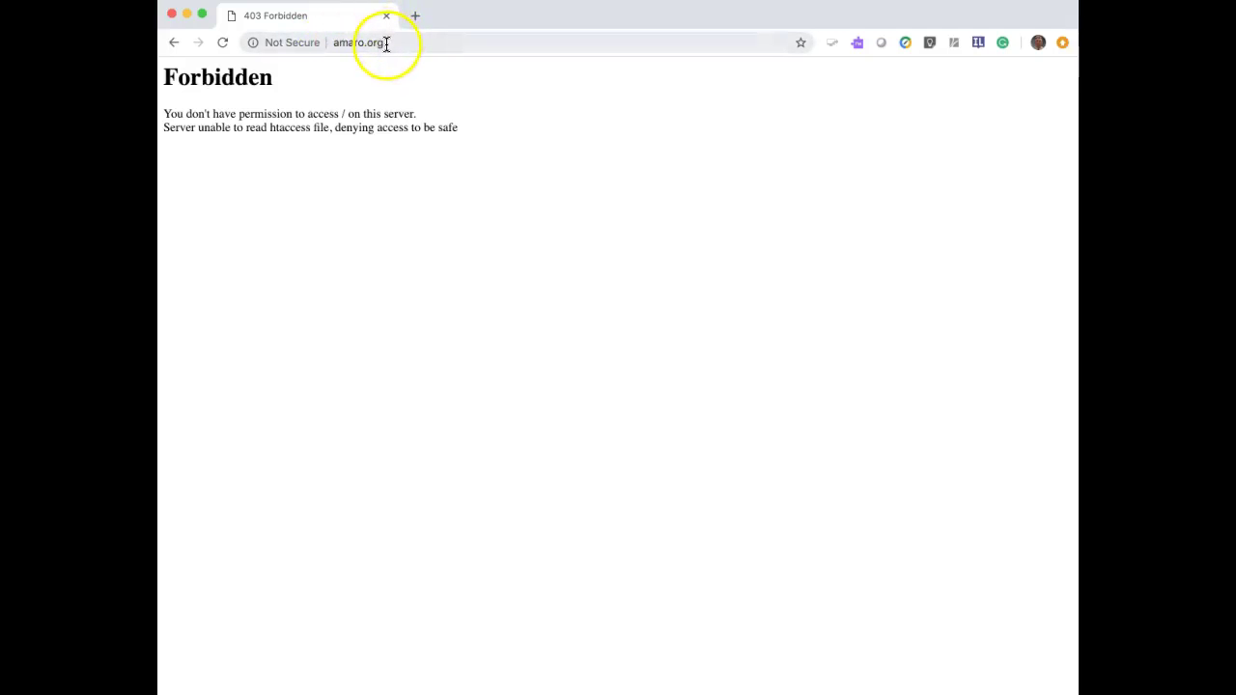
- Open the Amara captioning and subtitling site at amara.org
{"action": "left_click", "coordinate": [387, 43]}
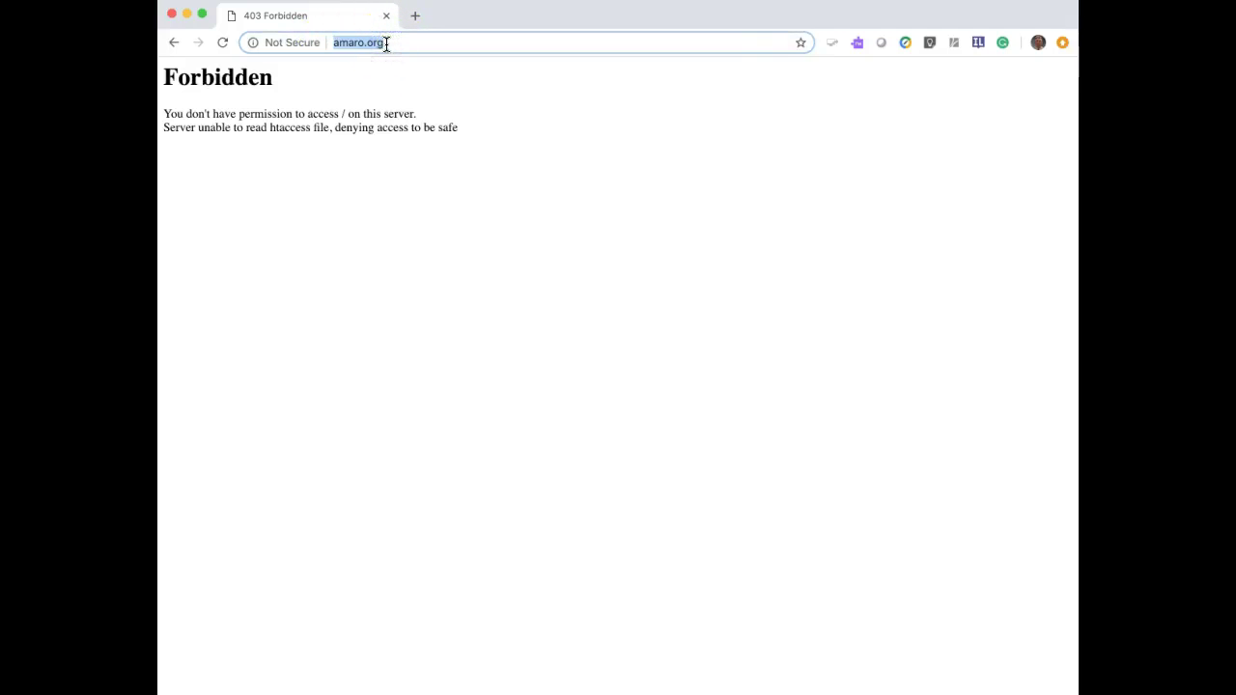
{"action": "type", "text": "ama"}
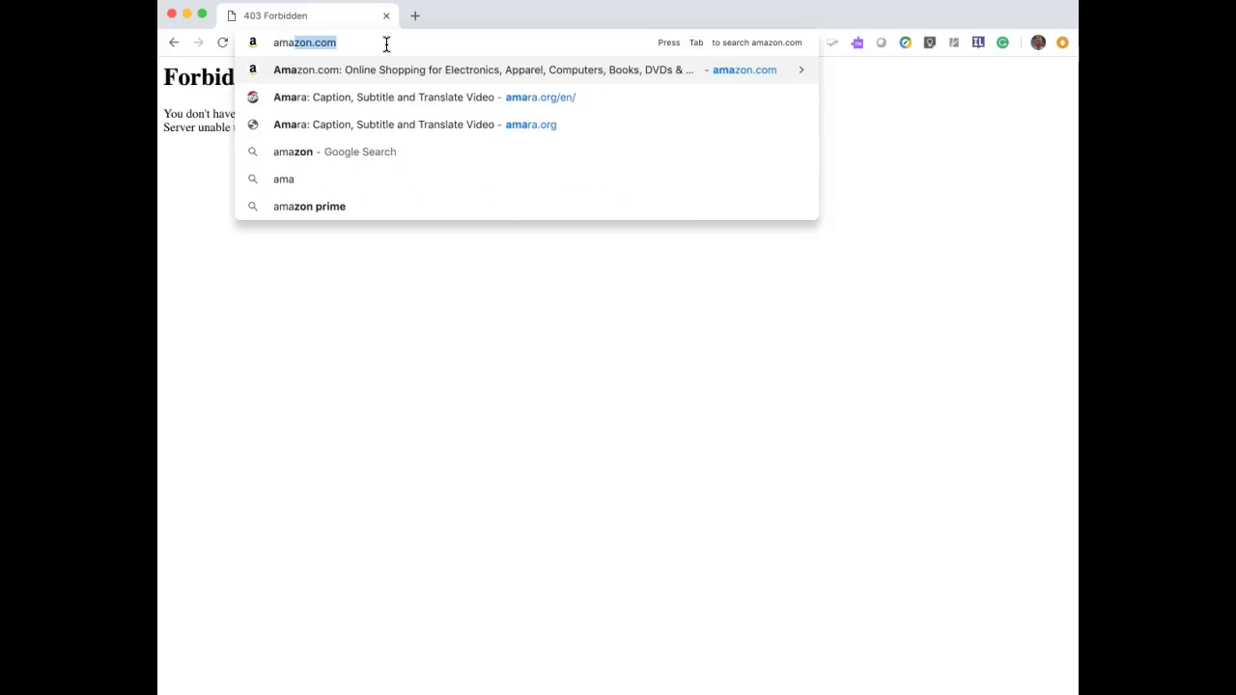
{"action": "left_click", "coordinate": [382, 120]}
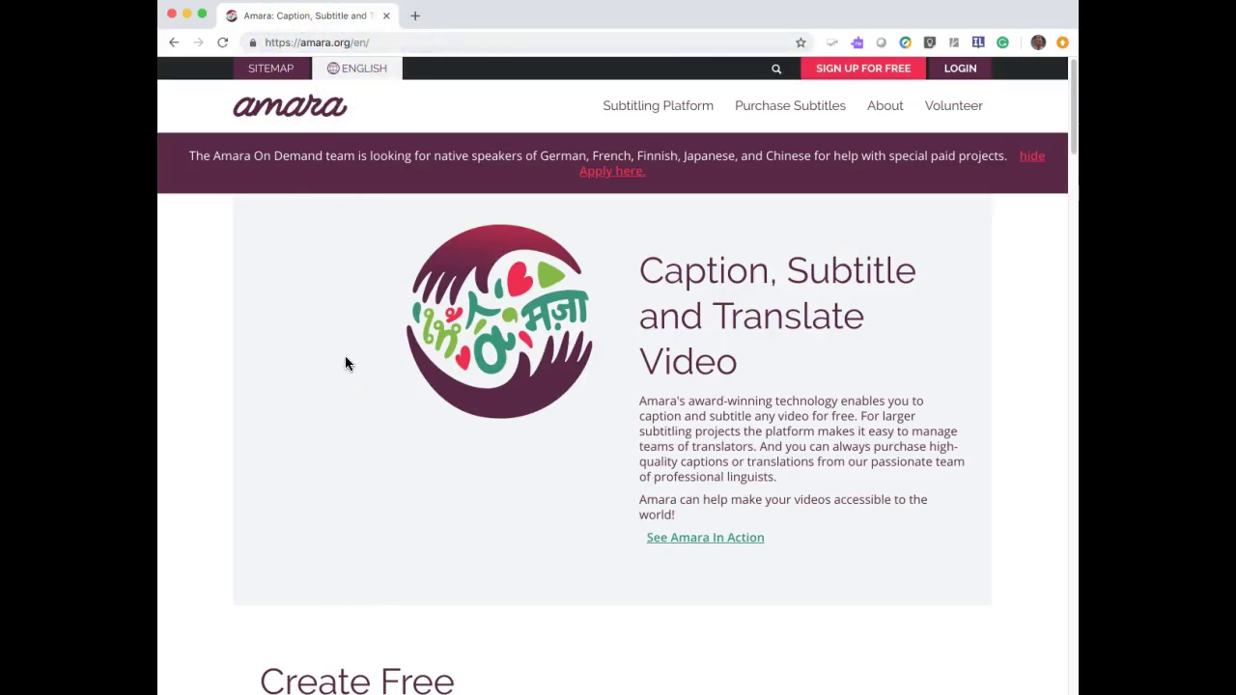
- View the free account creation form, and sign in to the existing Amara account with the prefilled username and password
{"action": "left_click", "coordinate": [857, 73]}
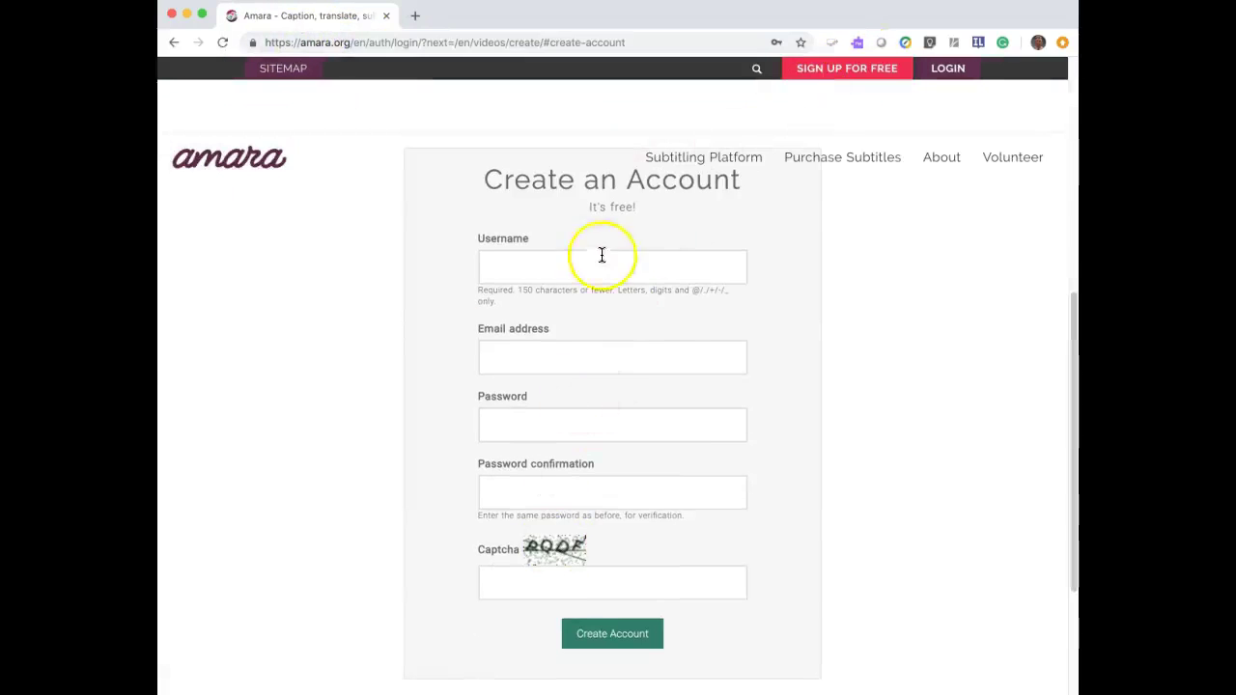
{"action": "left_click", "coordinate": [953, 75]}
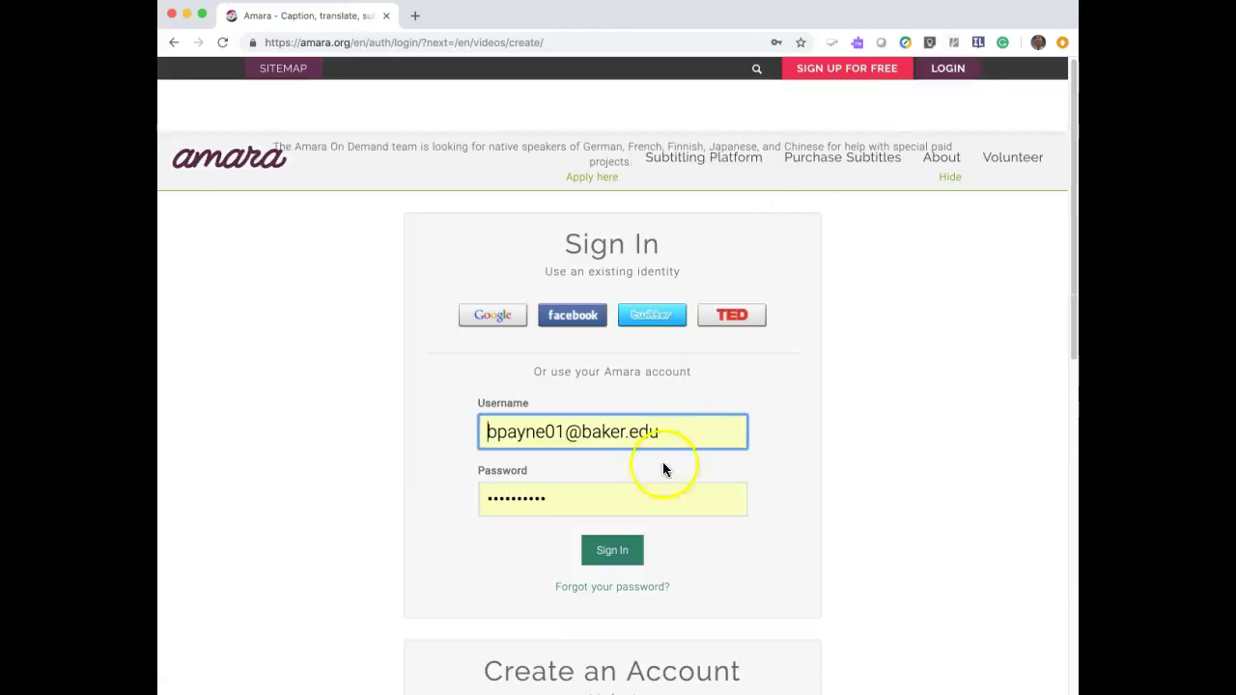
{"action": "left_click", "coordinate": [615, 551]}
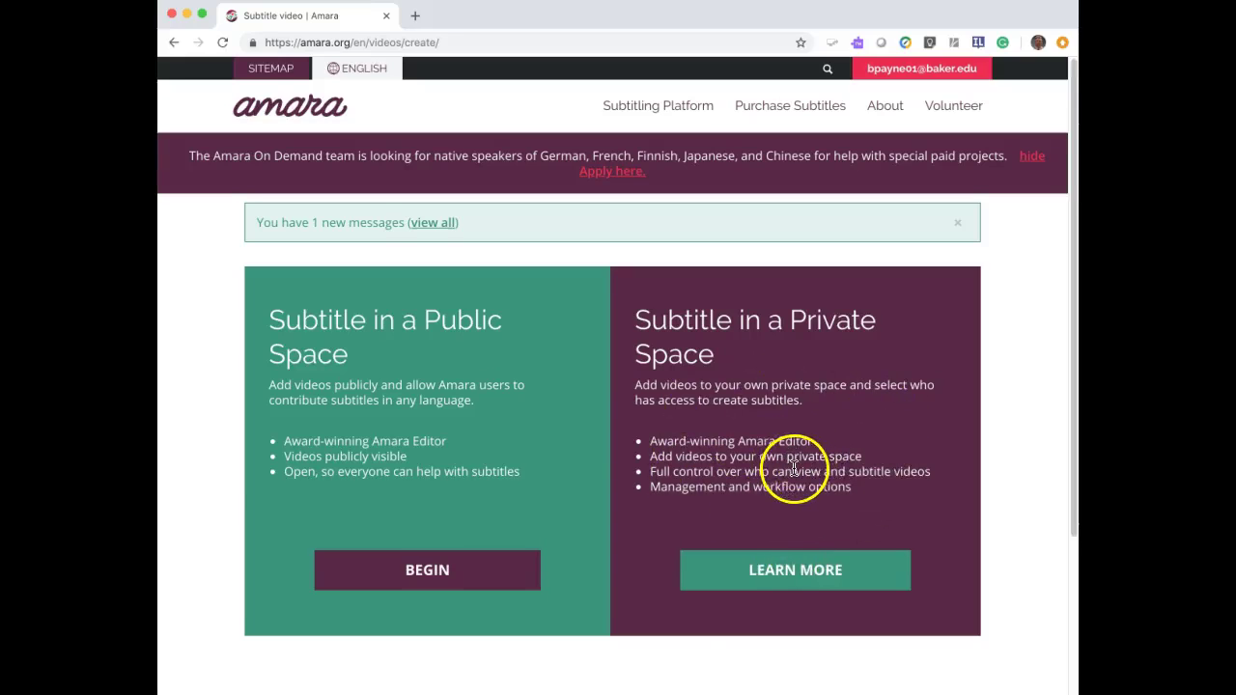
- Review the pricing plans for subtitling spaces and choose the free Public plan
{"action": "scroll", "coordinate": [794, 469], "scroll_direction": "down", "scroll_amount": 1}
{"action": "scroll", "coordinate": [792, 469], "scroll_direction": "up", "scroll_amount": 1}
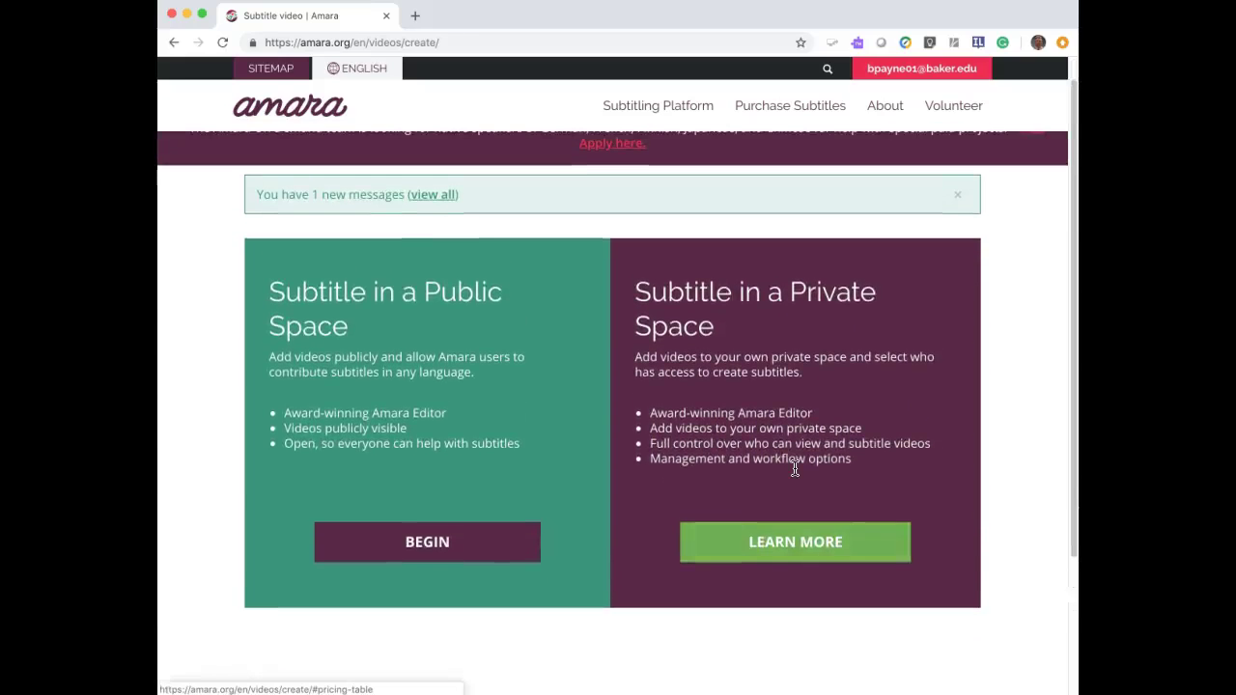
{"action": "left_click", "coordinate": [781, 544]}
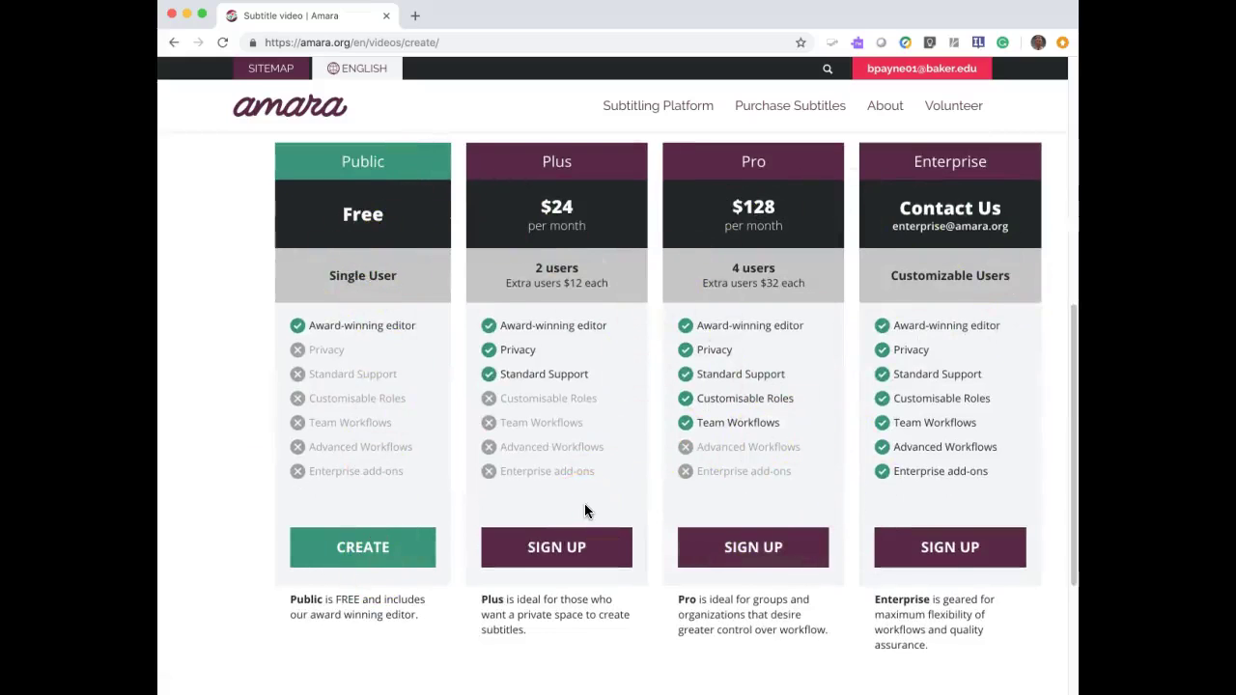
{"action": "left_click", "coordinate": [386, 547]}
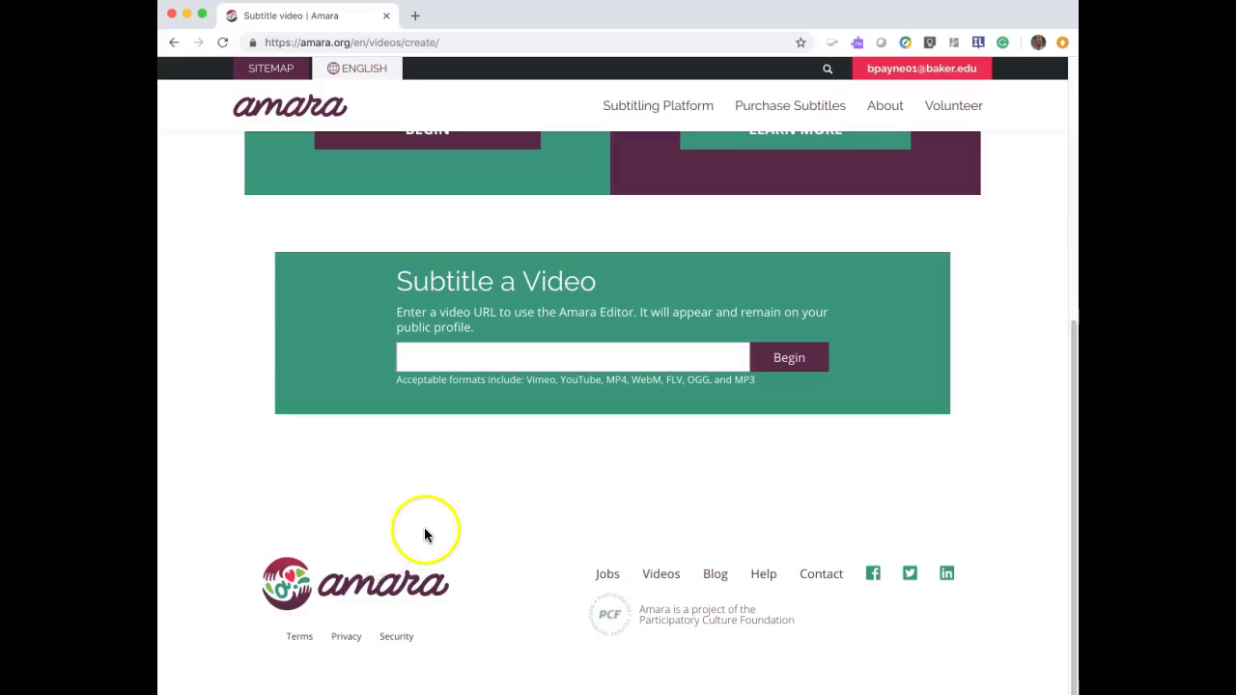
{"action": "scroll", "coordinate": [424, 528], "scroll_direction": "up", "scroll_amount": 2}
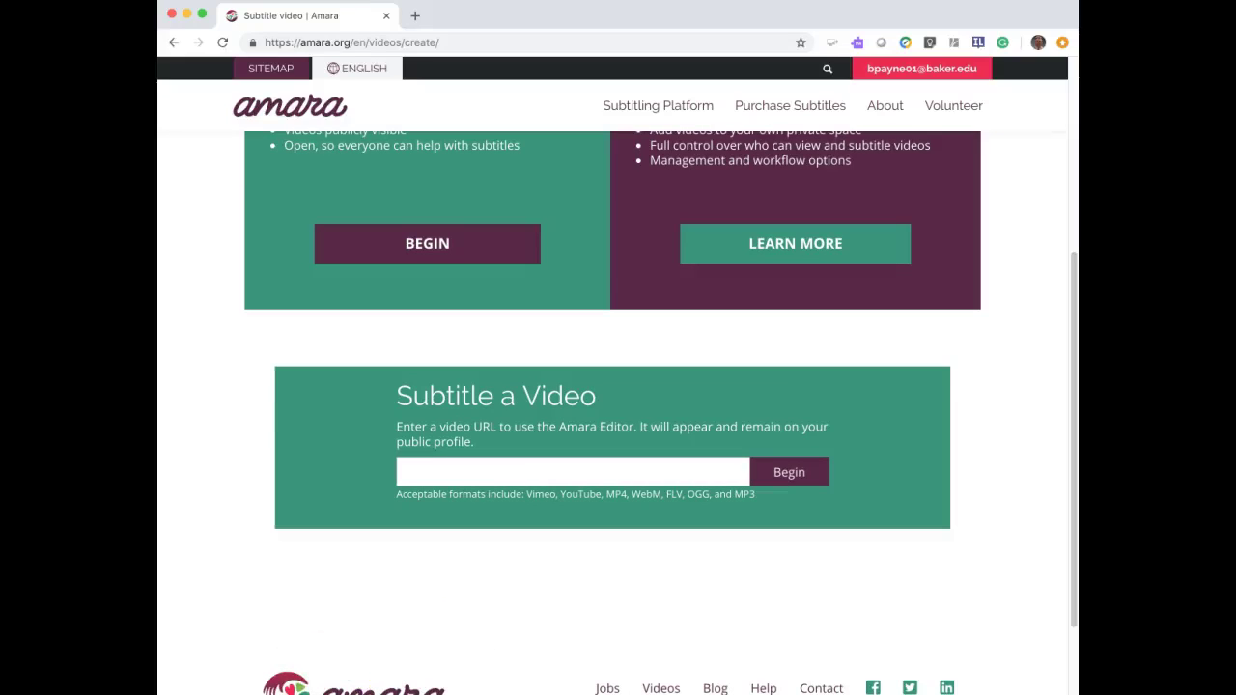
{"action": "left_click", "coordinate": [408, 476]}
{"action": "left_click", "coordinate": [408, 472]}
{"action": "type", "text": "https://www.youtube.com/watch?v=z-4QEp1q65Y"}
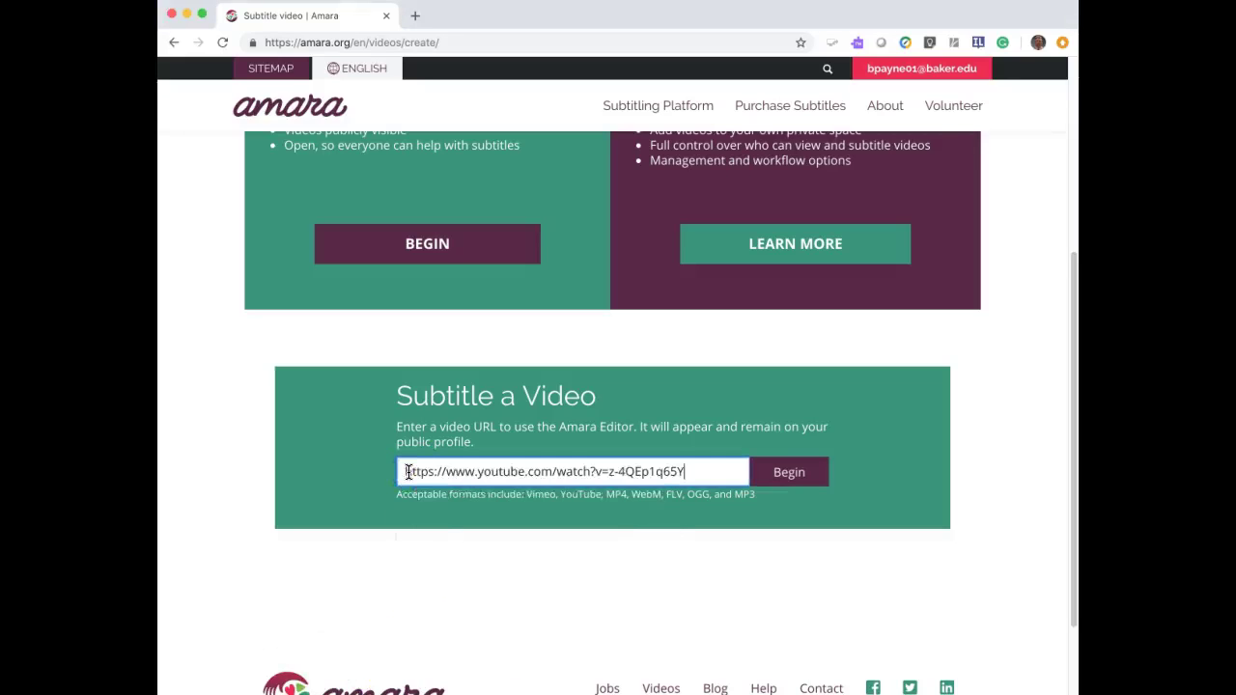
{"action": "left_click", "coordinate": [787, 480]}
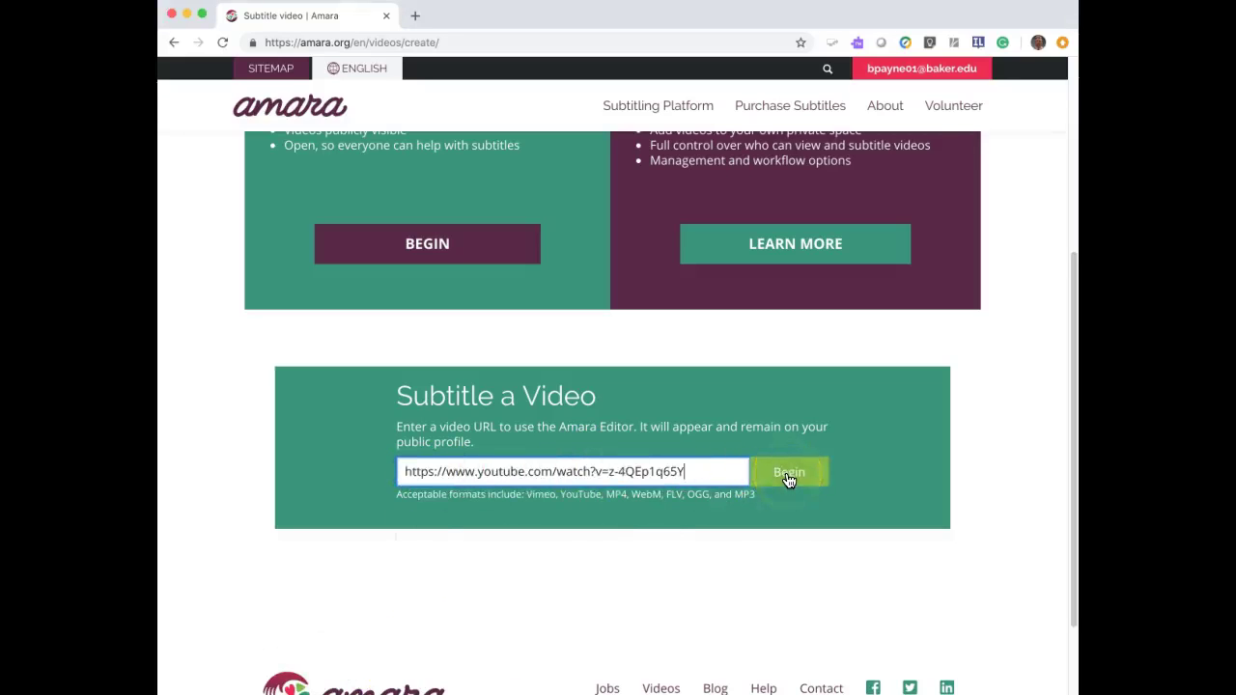
{"action": "left_click", "coordinate": [787, 476]}
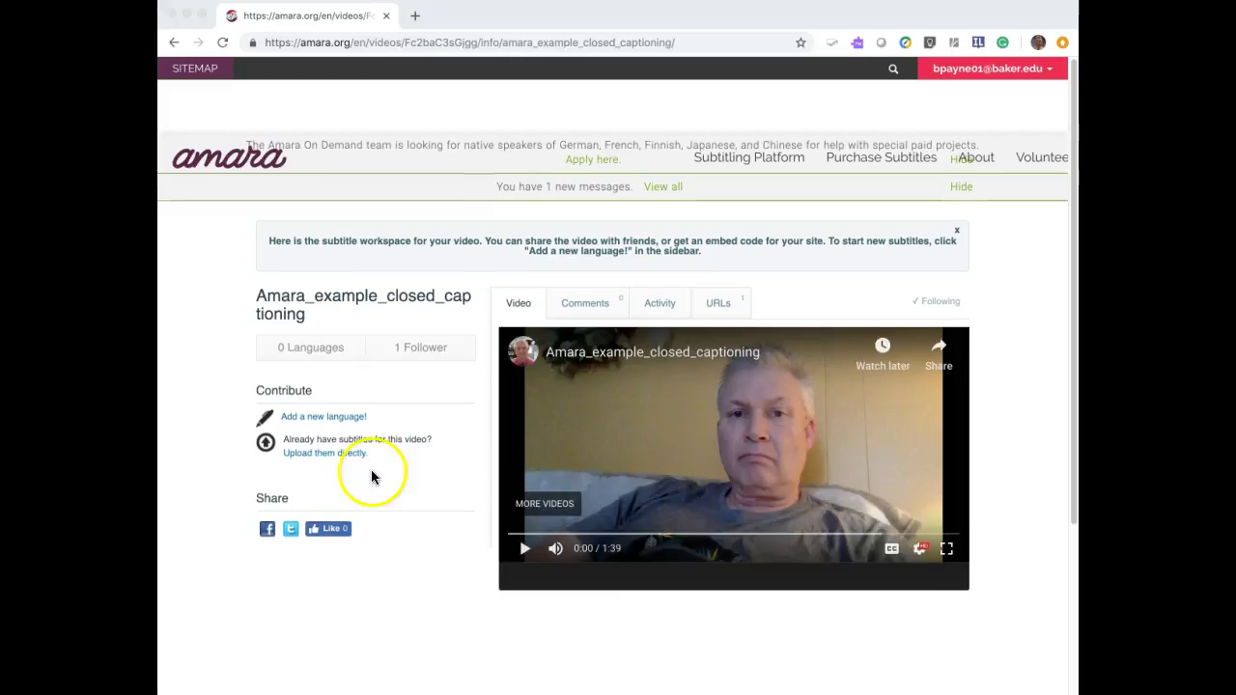
- Add a new subtitle language with English [en] as both the spoken language and the subtitle language, and continue to the editor
{"action": "left_click", "coordinate": [313, 418]}
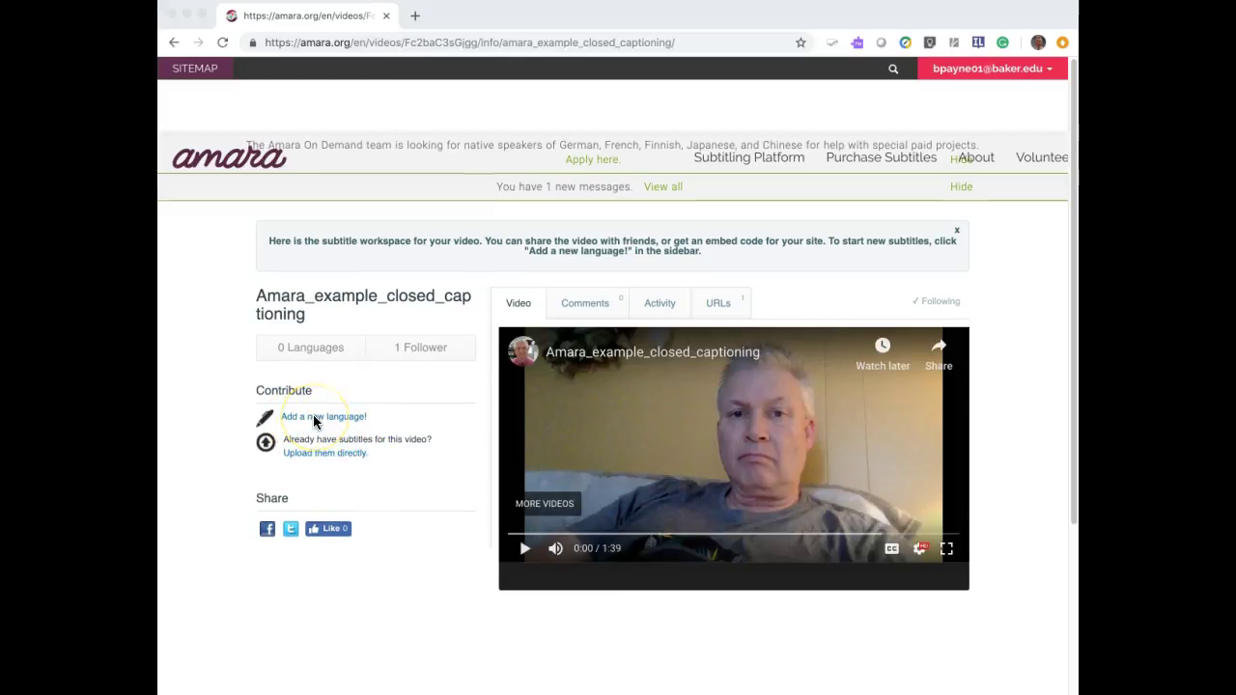
{"action": "left_click", "coordinate": [311, 422]}
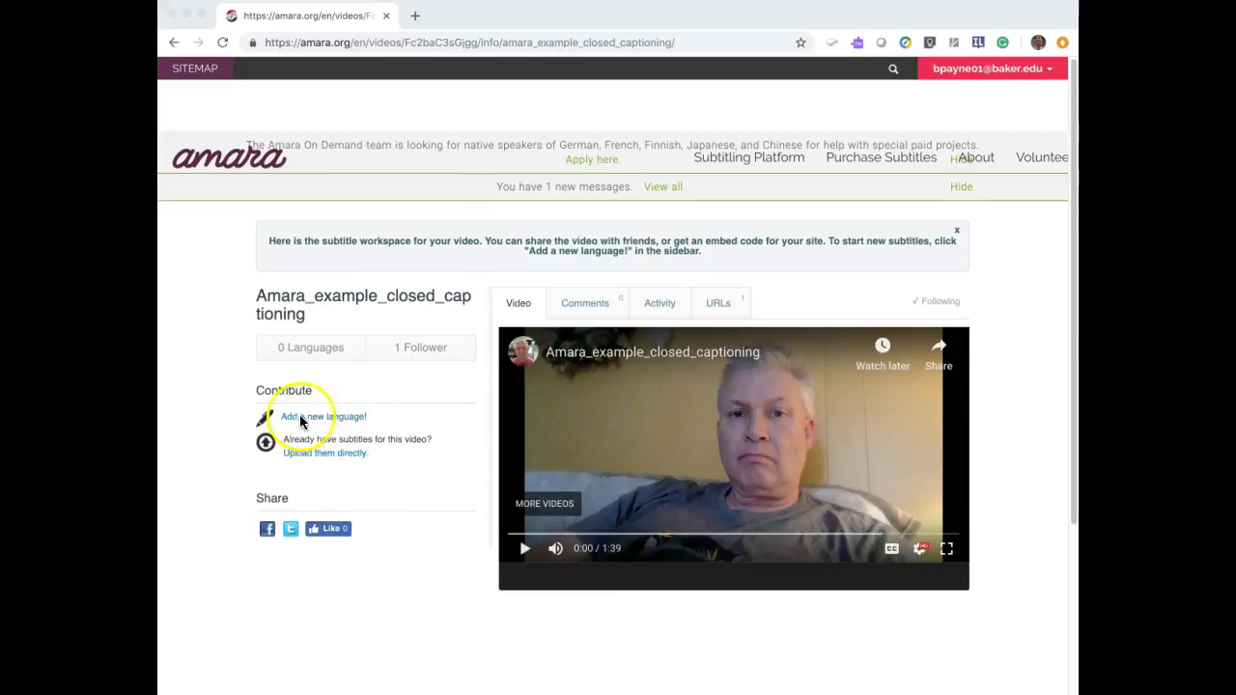
{"action": "left_click", "coordinate": [312, 422]}
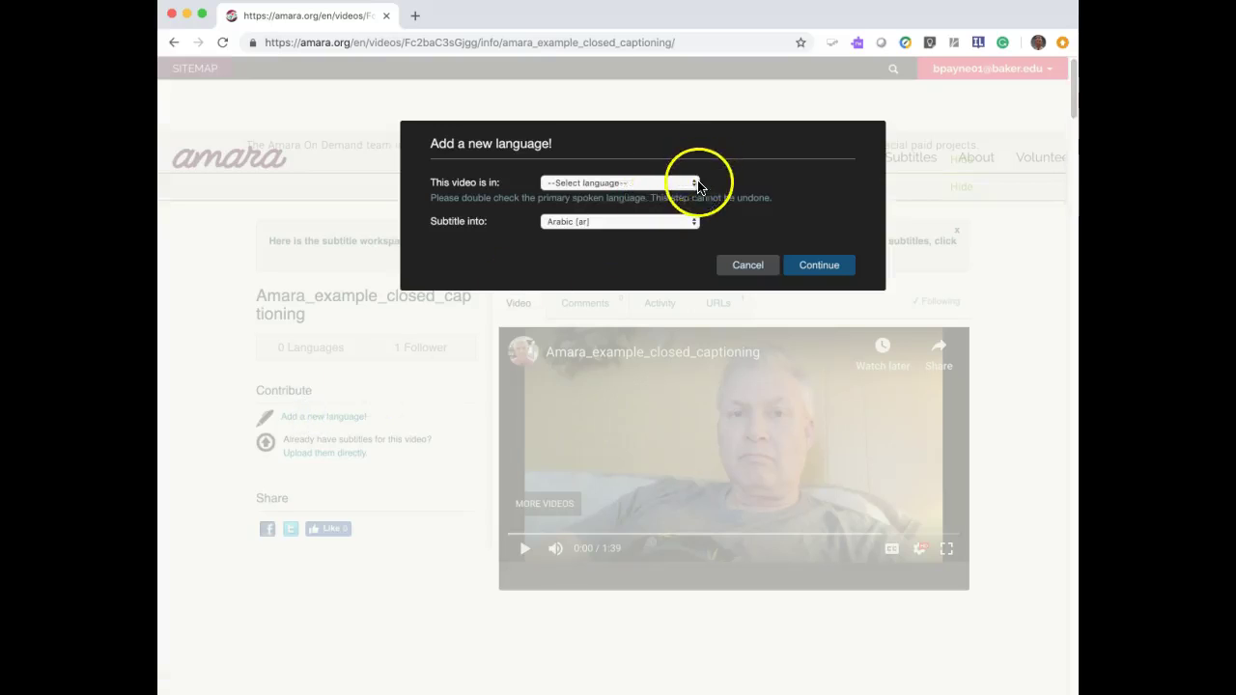
{"action": "left_click", "coordinate": [695, 184]}
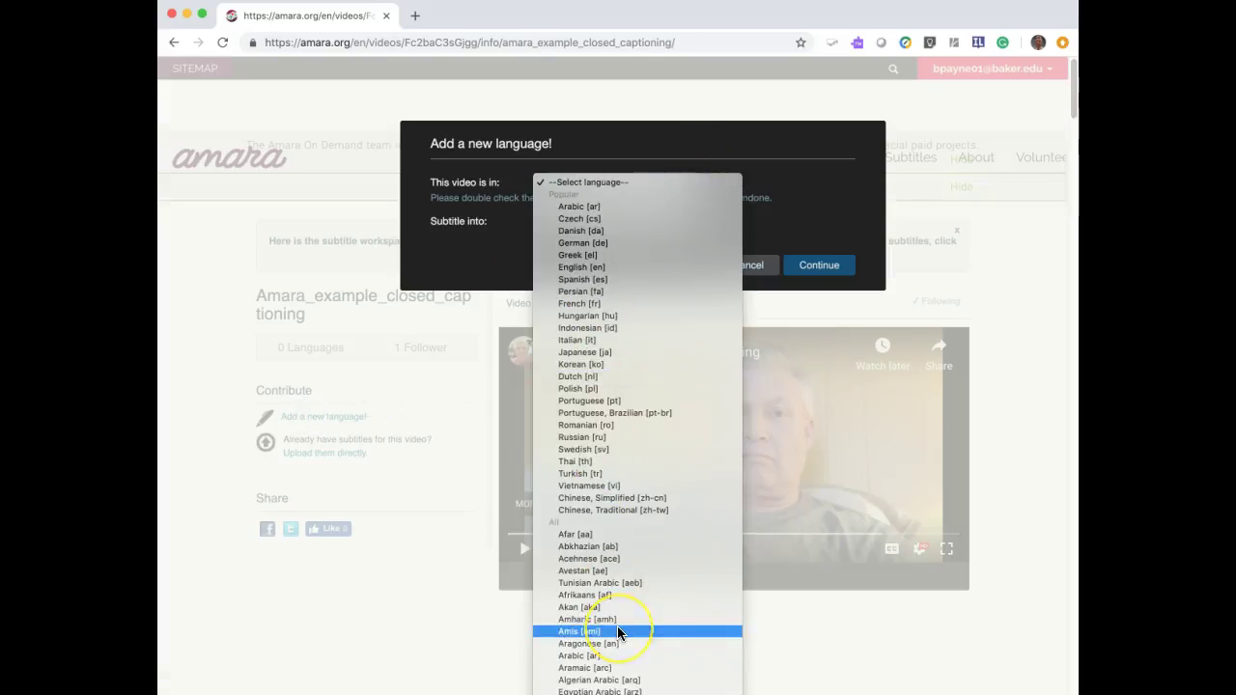
{"action": "left_click", "coordinate": [580, 267]}
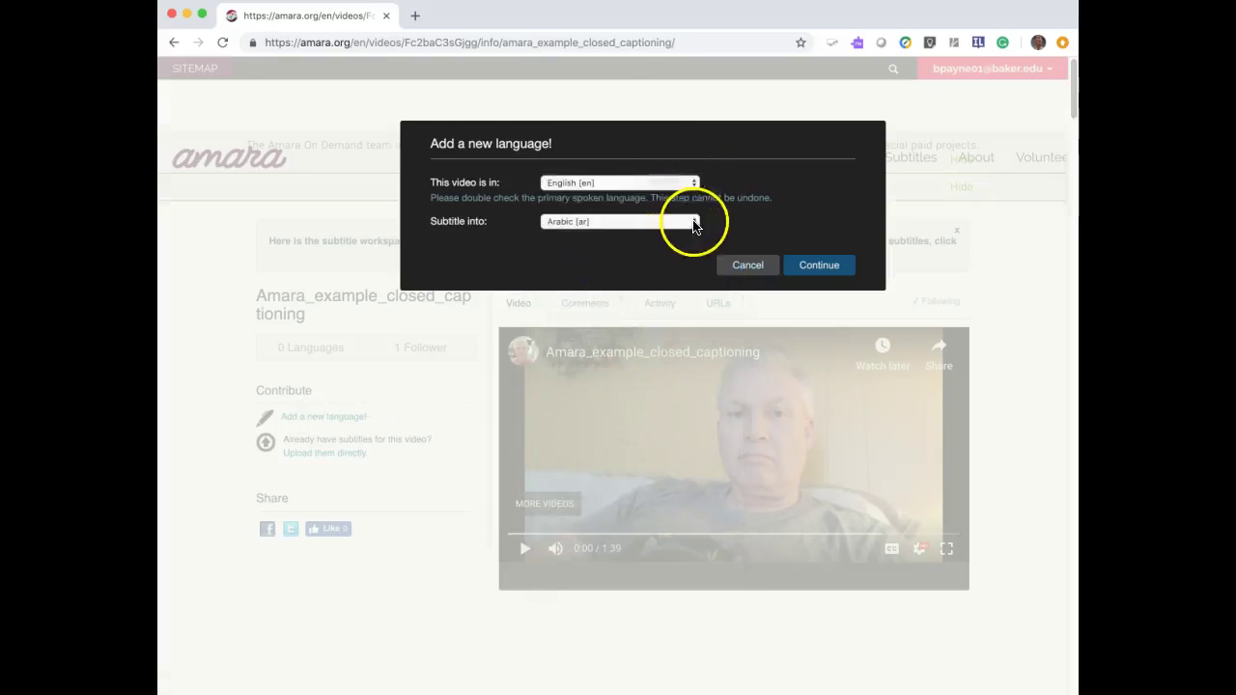
{"action": "left_click", "coordinate": [693, 222]}
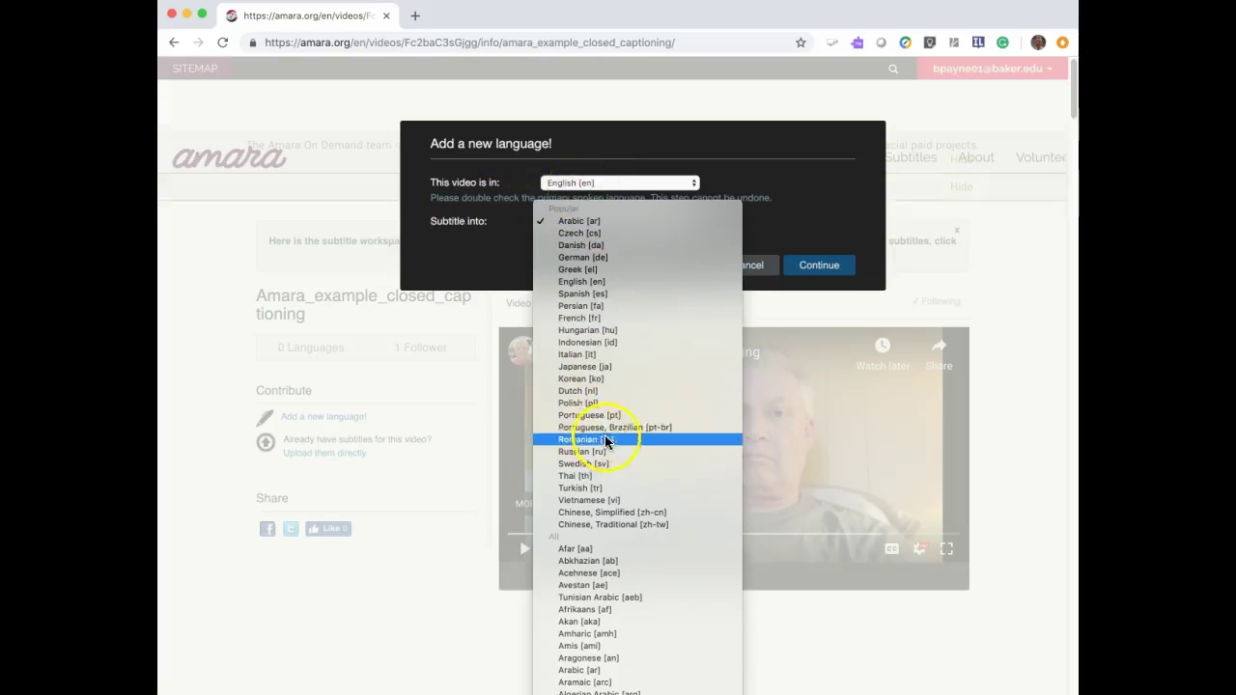
{"action": "left_click", "coordinate": [581, 282]}
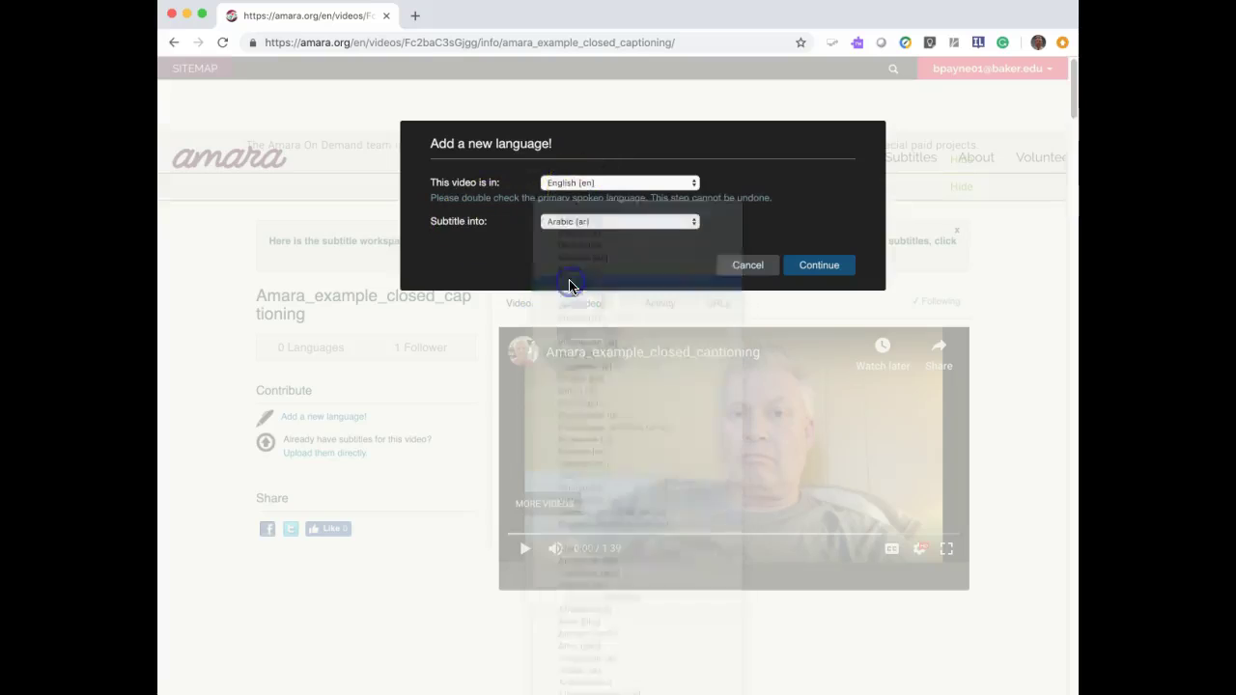
{"action": "left_click", "coordinate": [820, 268]}
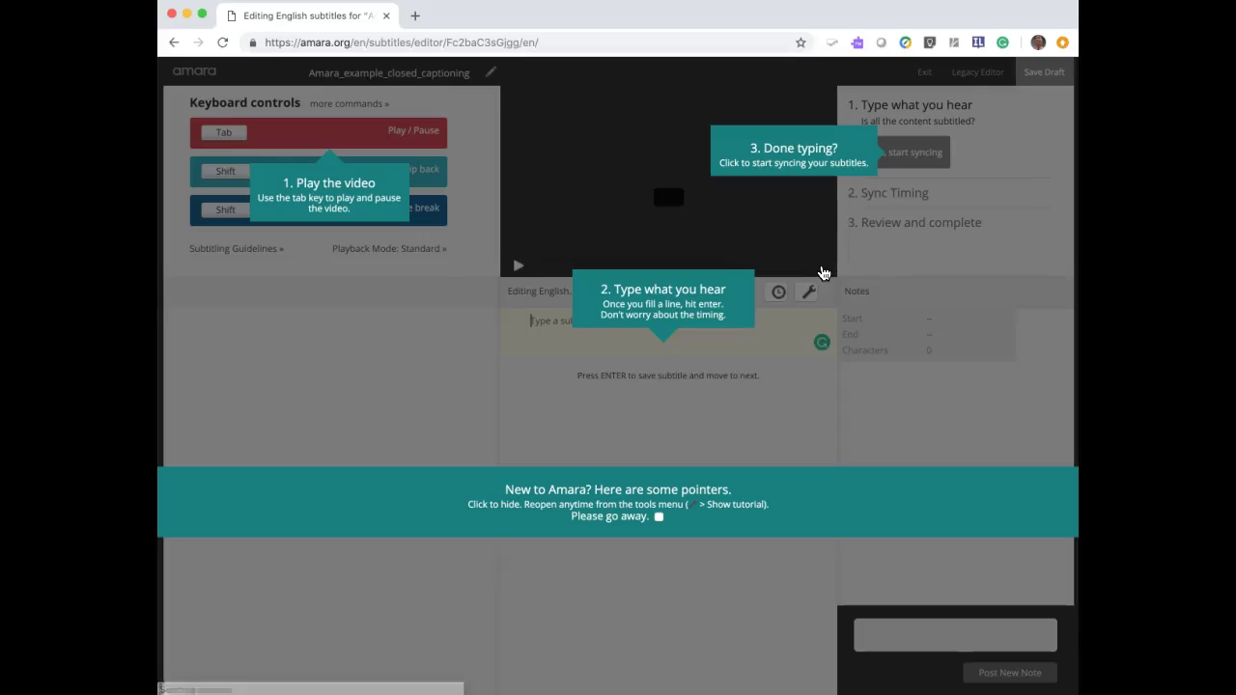
- Dismiss the tutorial pointers and play the opening of the video, pausing at about 0:04
{"action": "left_click", "coordinate": [700, 436]}
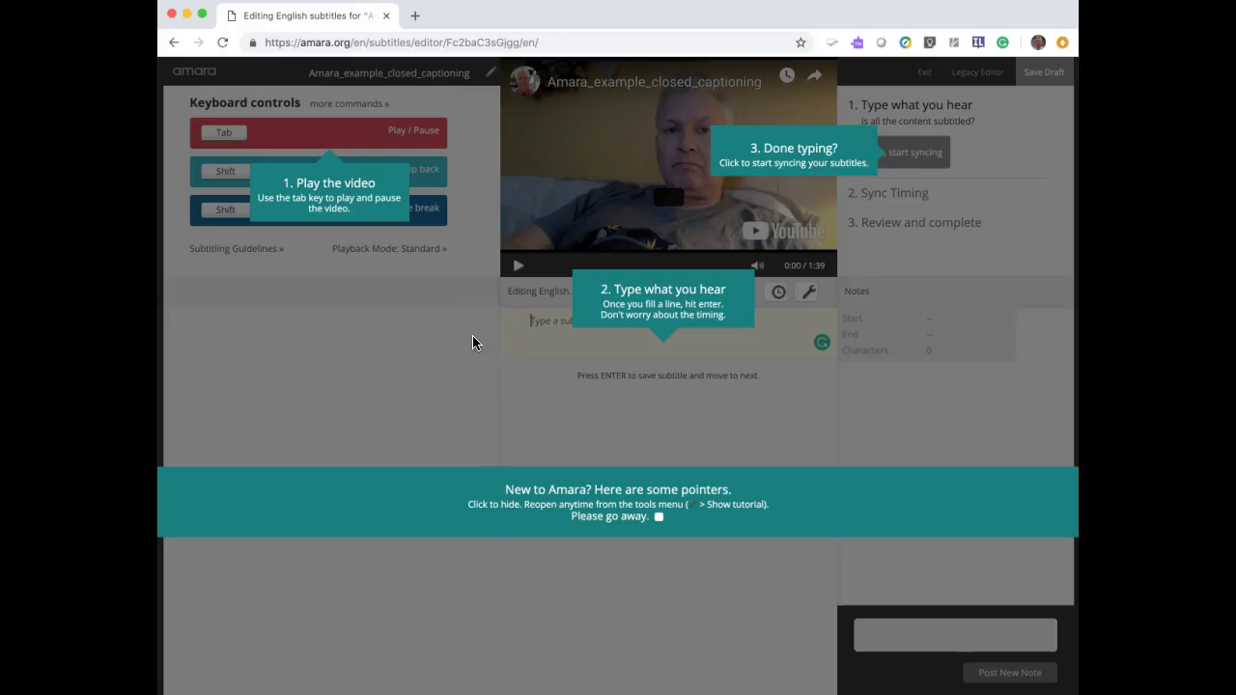
{"action": "key", "text": "Tab"}
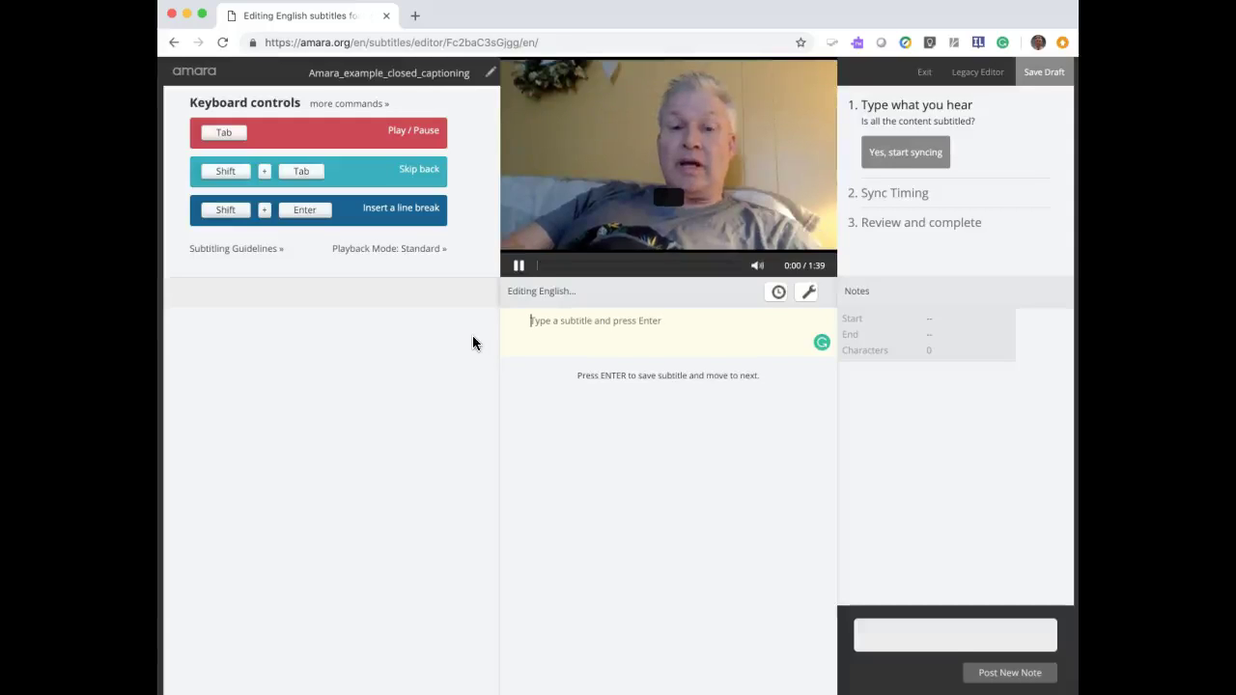
{"action": "left_click", "coordinate": [518, 271]}
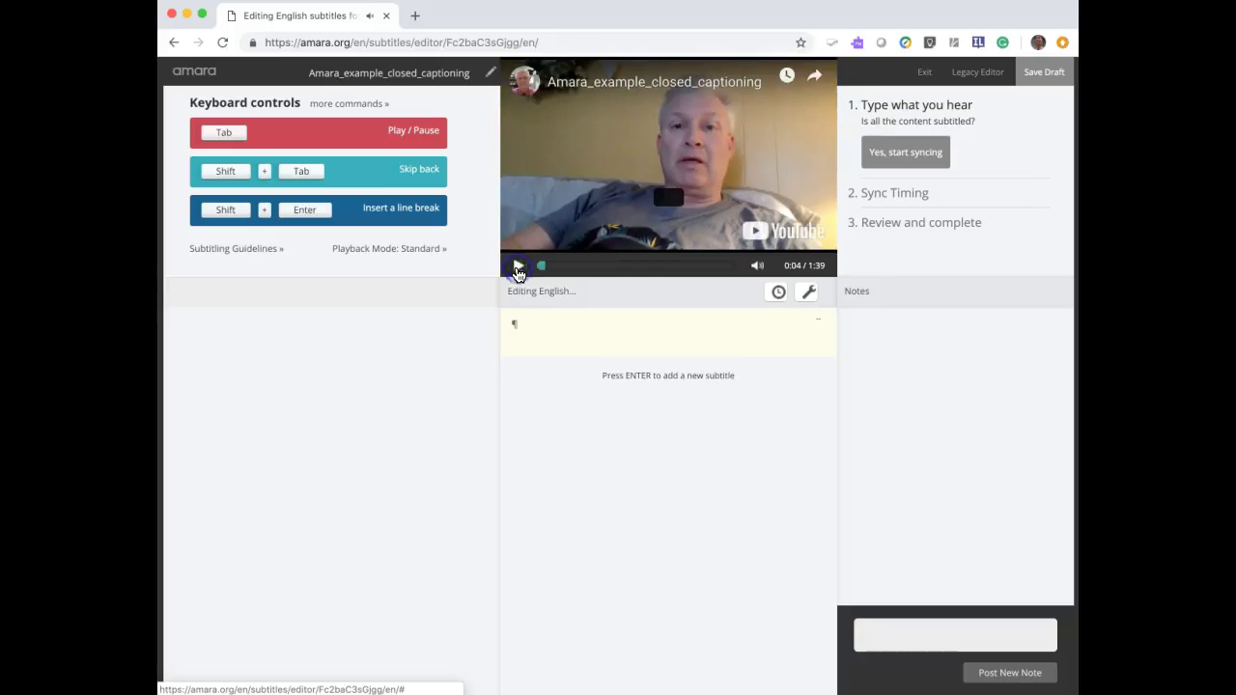
- Enter the first subtitle as "Hi! Welcome to a lesson on time value of money." and save the line
{"action": "left_click", "coordinate": [524, 323]}
{"action": "type", "text": "H"}
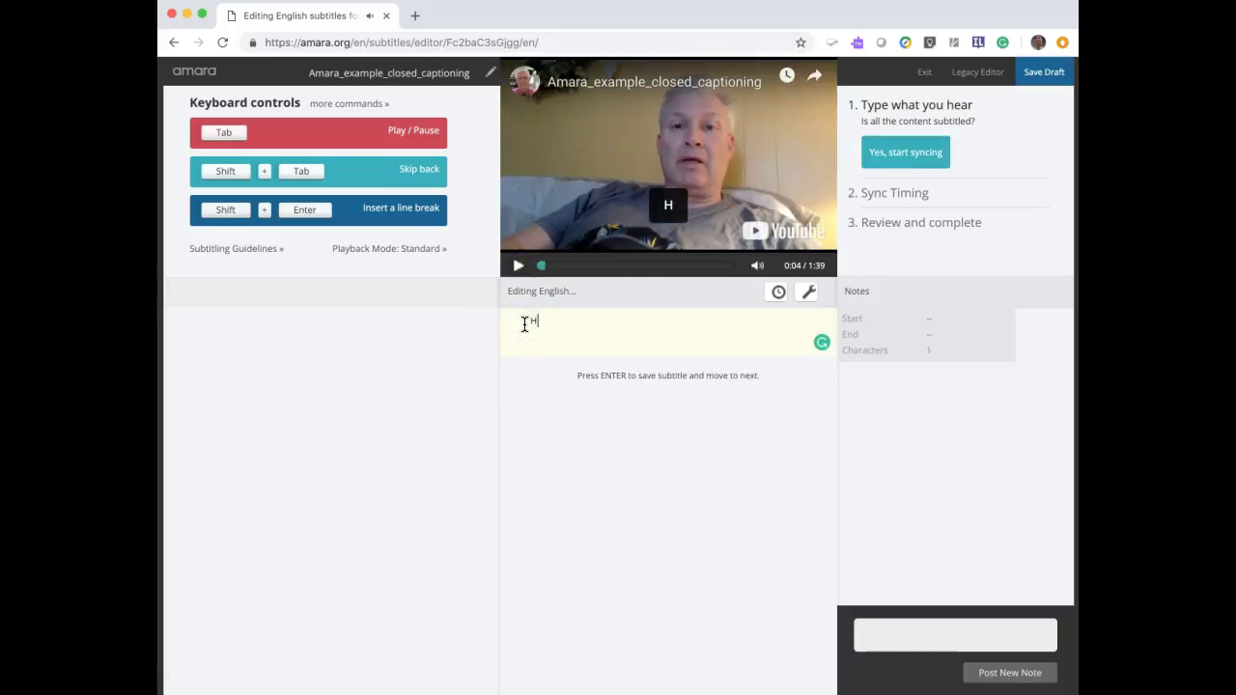
{"action": "type", "text": "i! Welcome to a "}
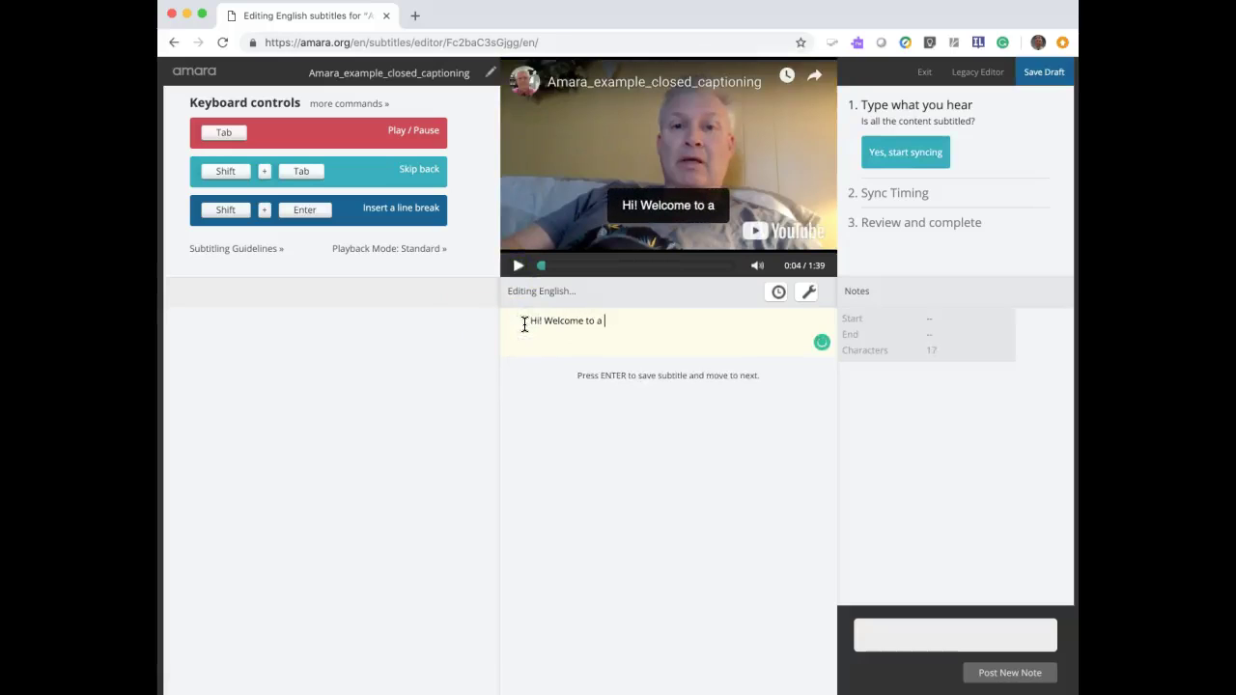
{"action": "type", "text": "lesson o"}
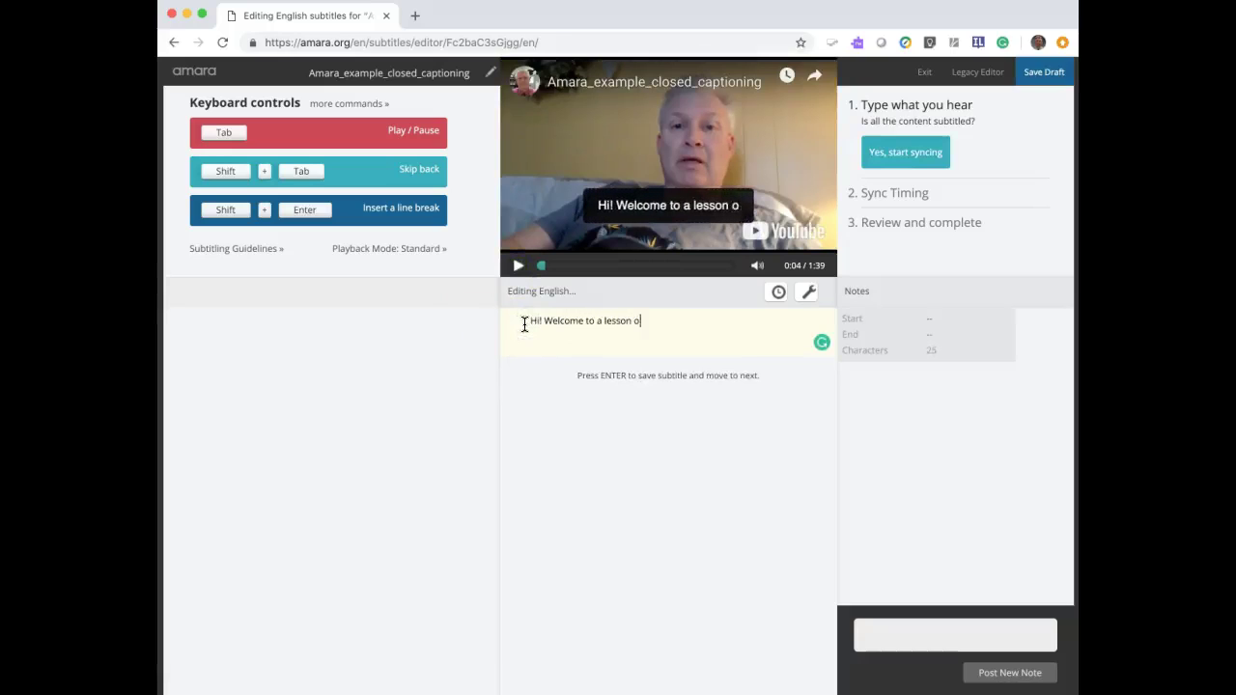
{"action": "type", "text": "n time value o"}
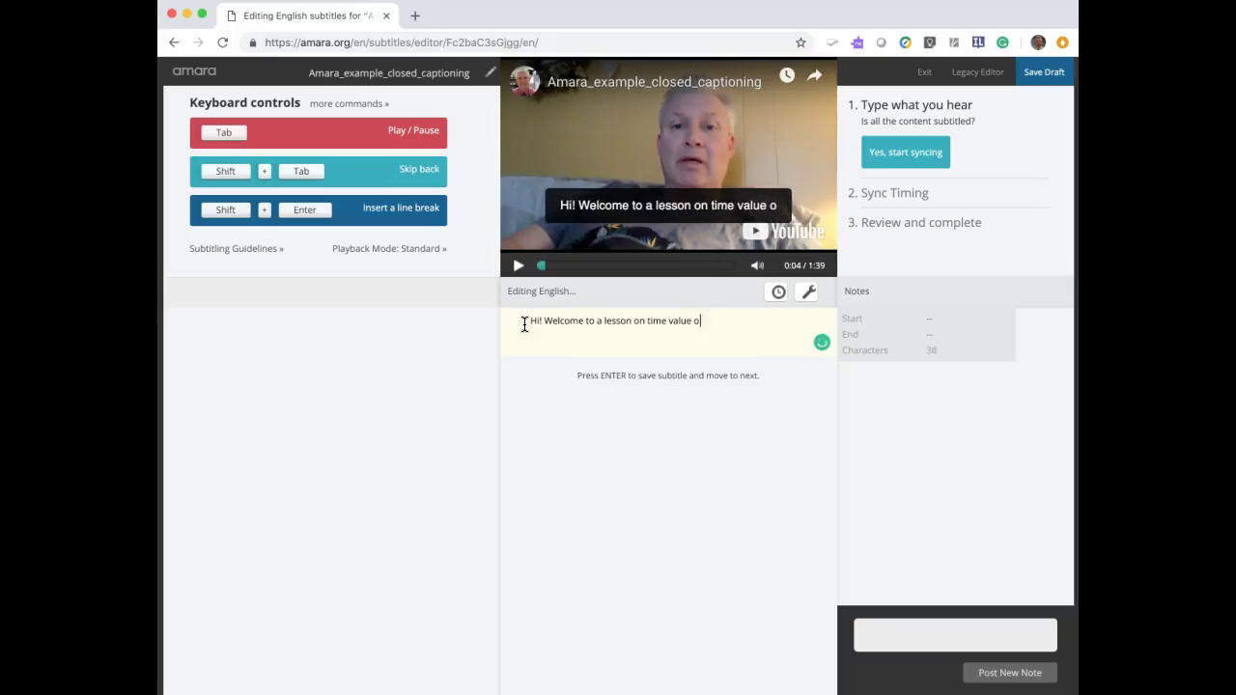
{"action": "type", "text": "f money."}
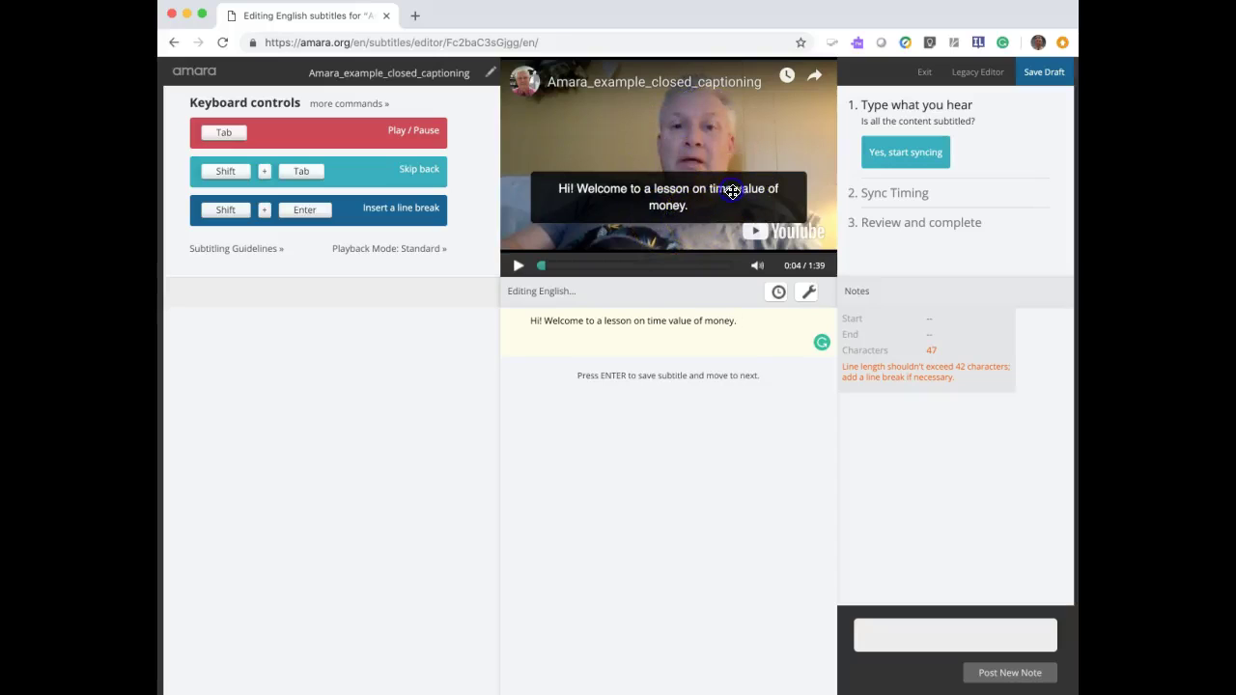
{"action": "left_click", "coordinate": [681, 321]}
{"action": "left_click", "coordinate": [669, 321]}
{"action": "left_click", "coordinate": [648, 321]}
{"action": "key", "text": "Return"}
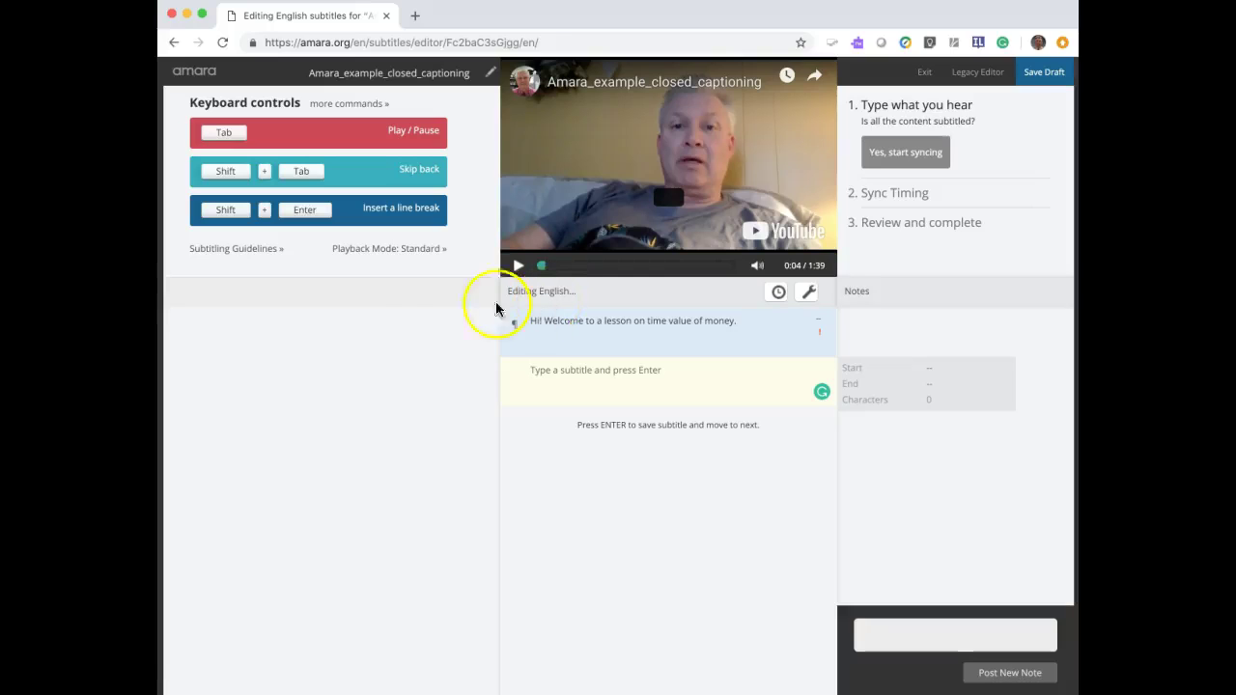
- Review the Amara subtitling style guidelines and close them
{"action": "left_click", "coordinate": [282, 254]}
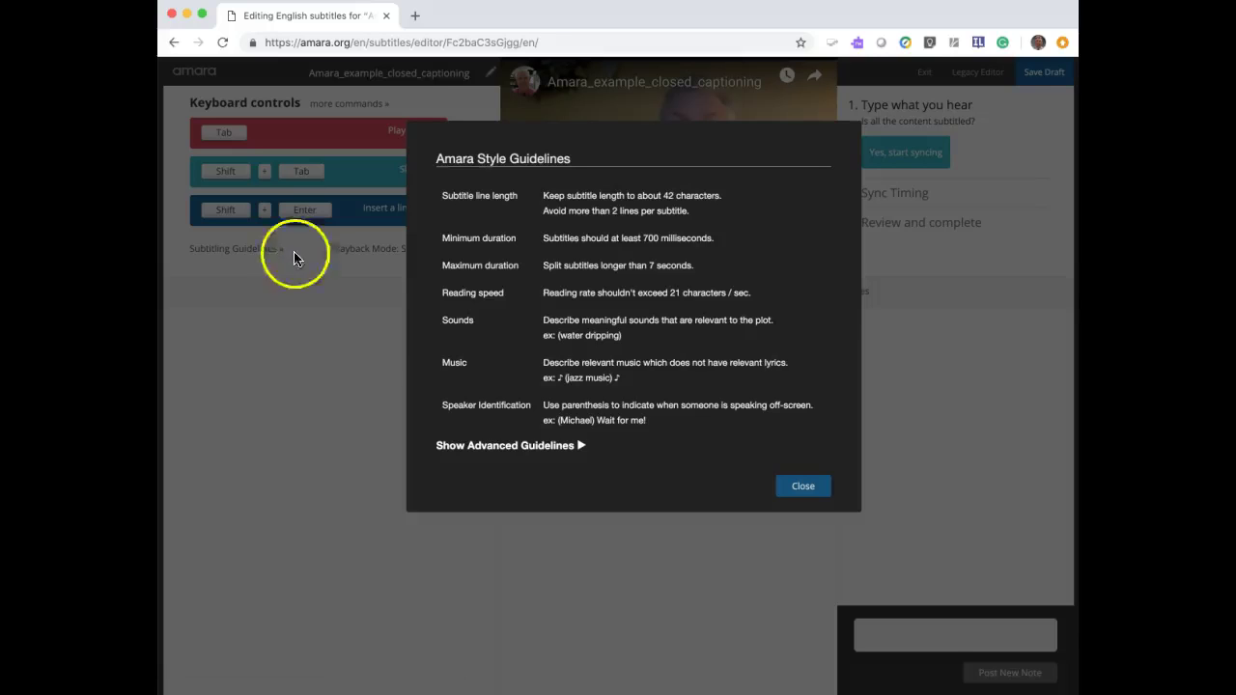
{"action": "left_click", "coordinate": [804, 488]}
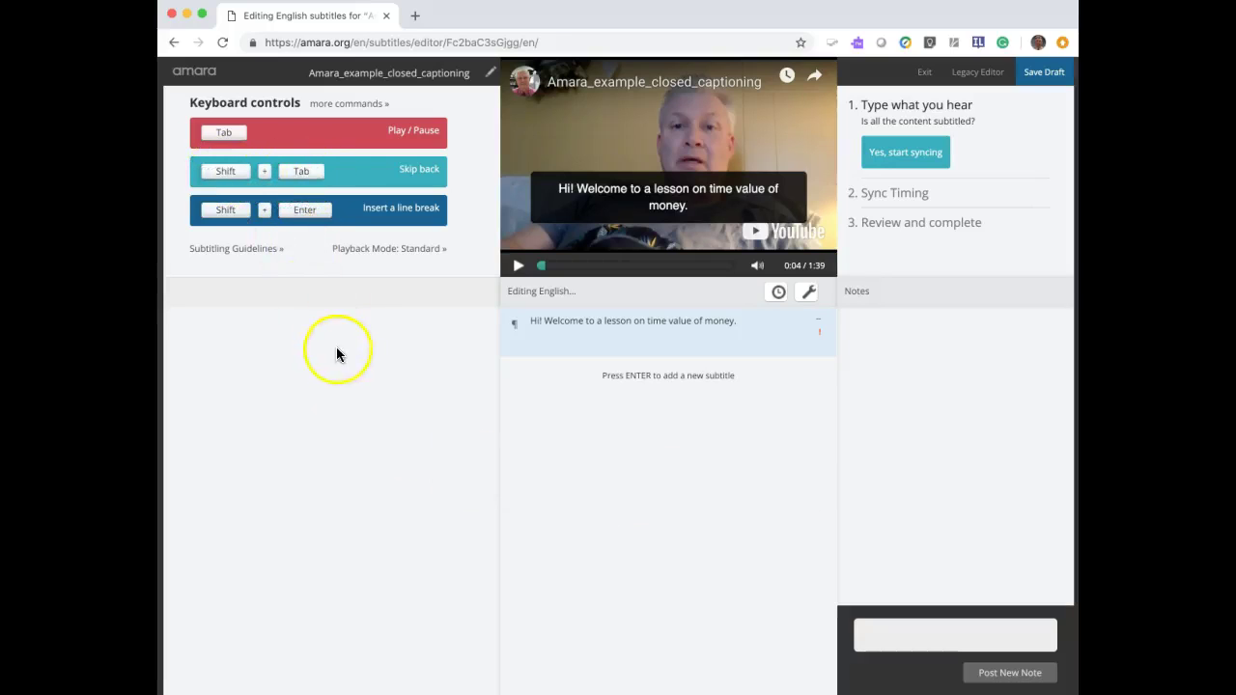
- Rewind the video to the start and play it through to about 0:08 to hear the second line
{"action": "key", "text": "shift+Tab"}
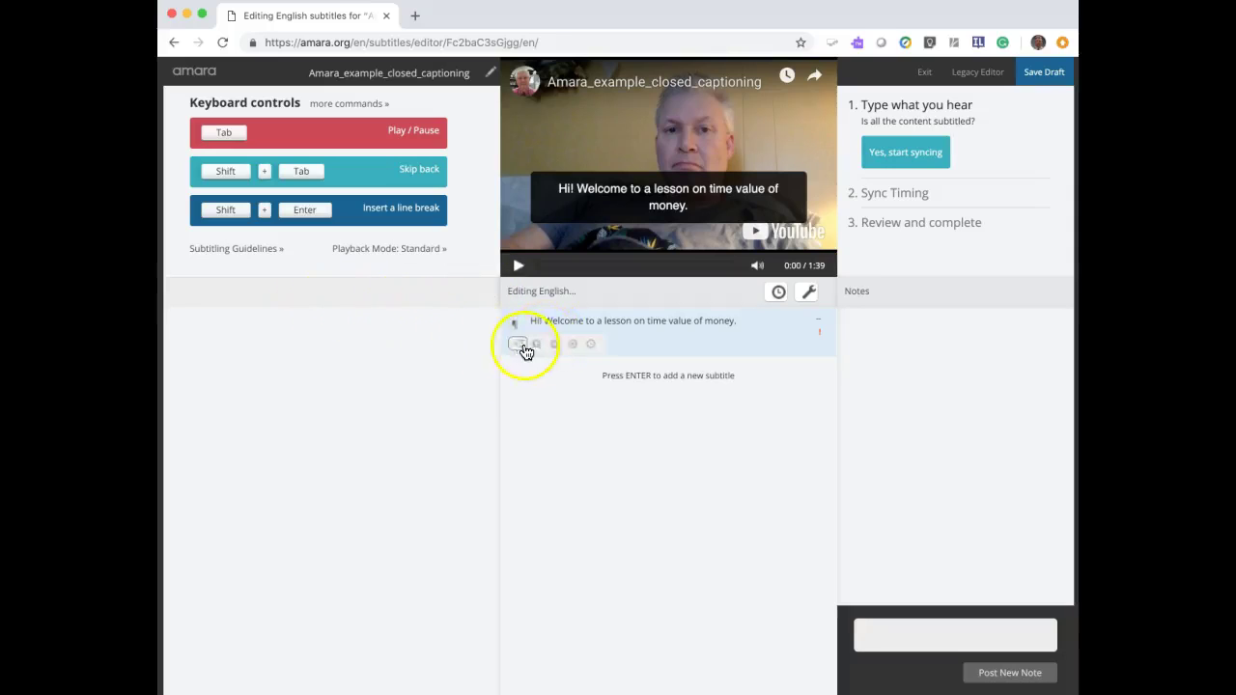
{"action": "key", "text": "Tab"}
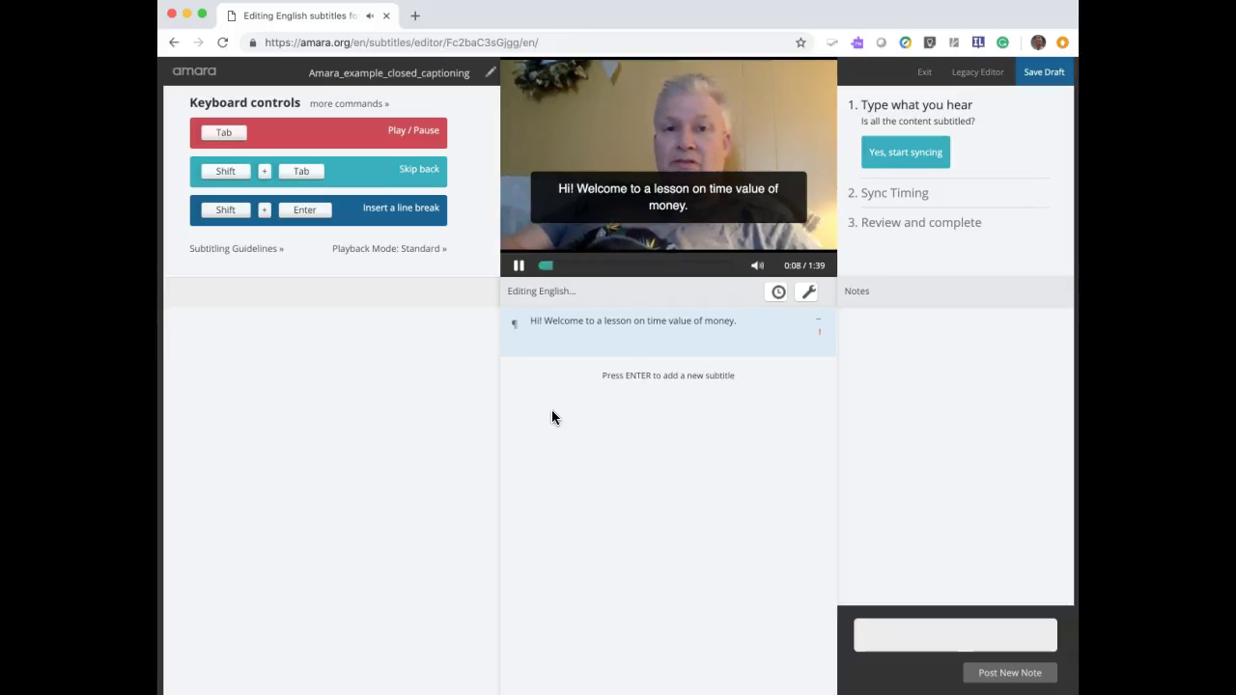
{"action": "key", "text": "Tab"}
- Add the second subtitle "One of the key concepts in the area of Finance", resume playback and save the line
{"action": "left_click", "coordinate": [616, 375]}
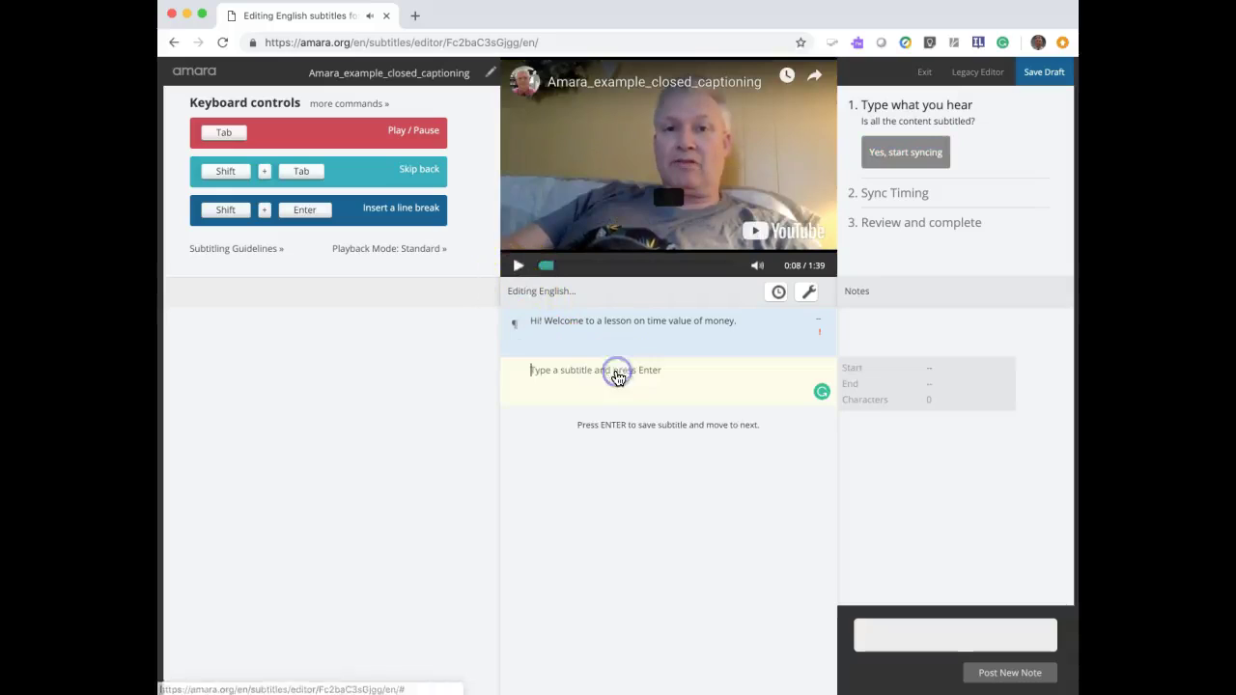
{"action": "type", "text": "One of the "}
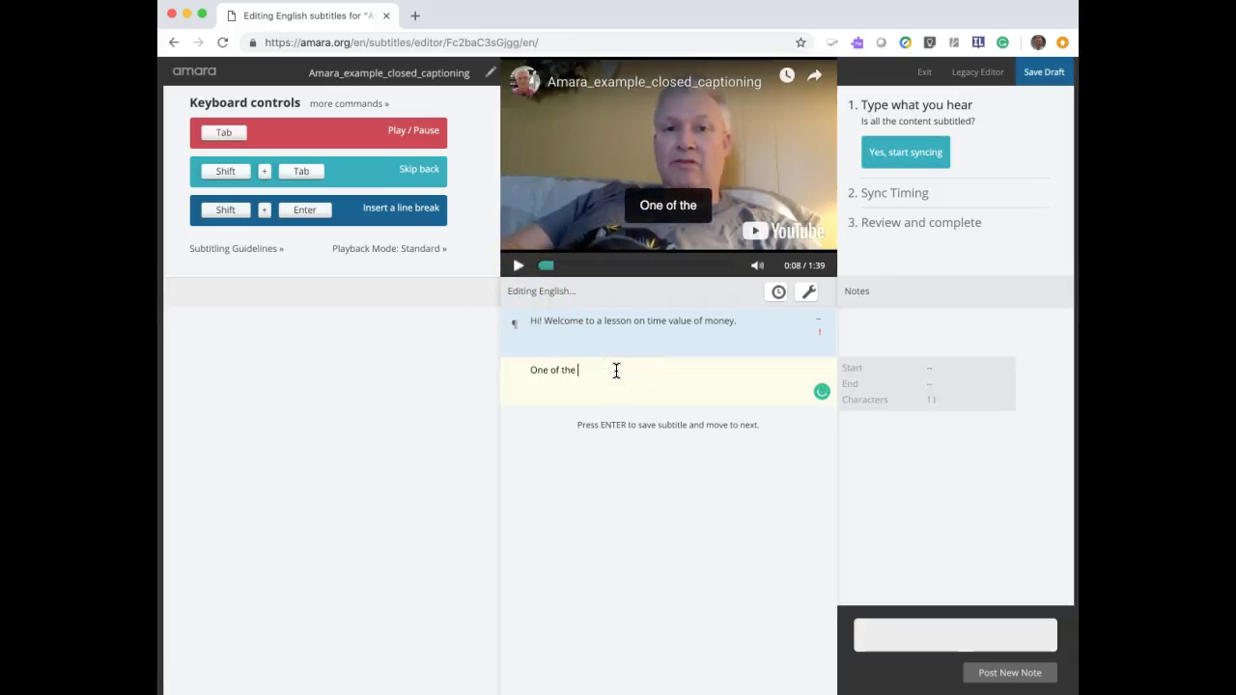
{"action": "type", "text": "key concepts"}
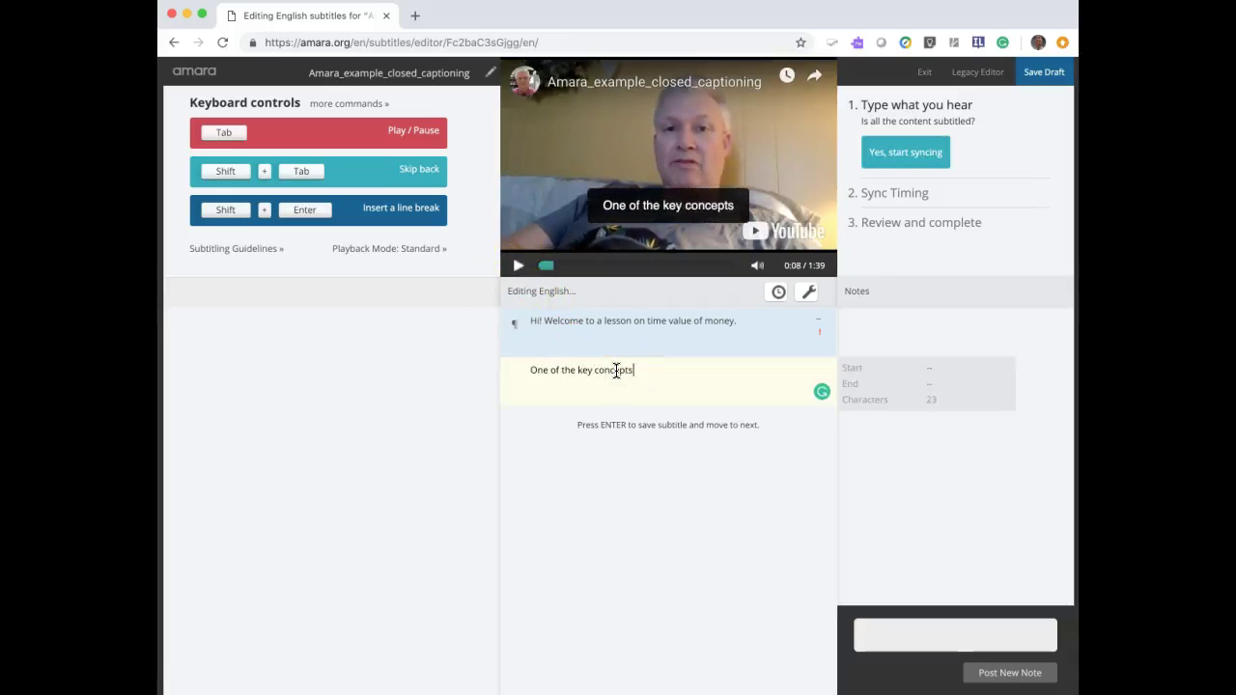
{"action": "type", "text": " in the are"}
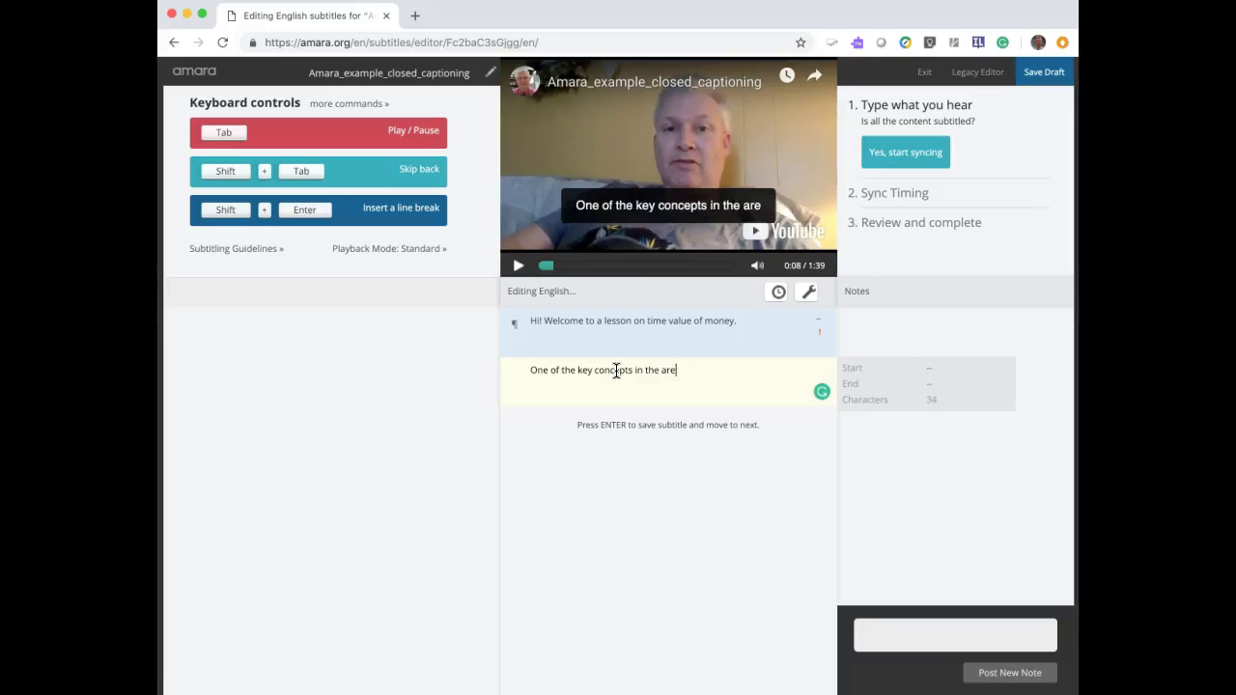
{"action": "type", "text": "a of Finance"}
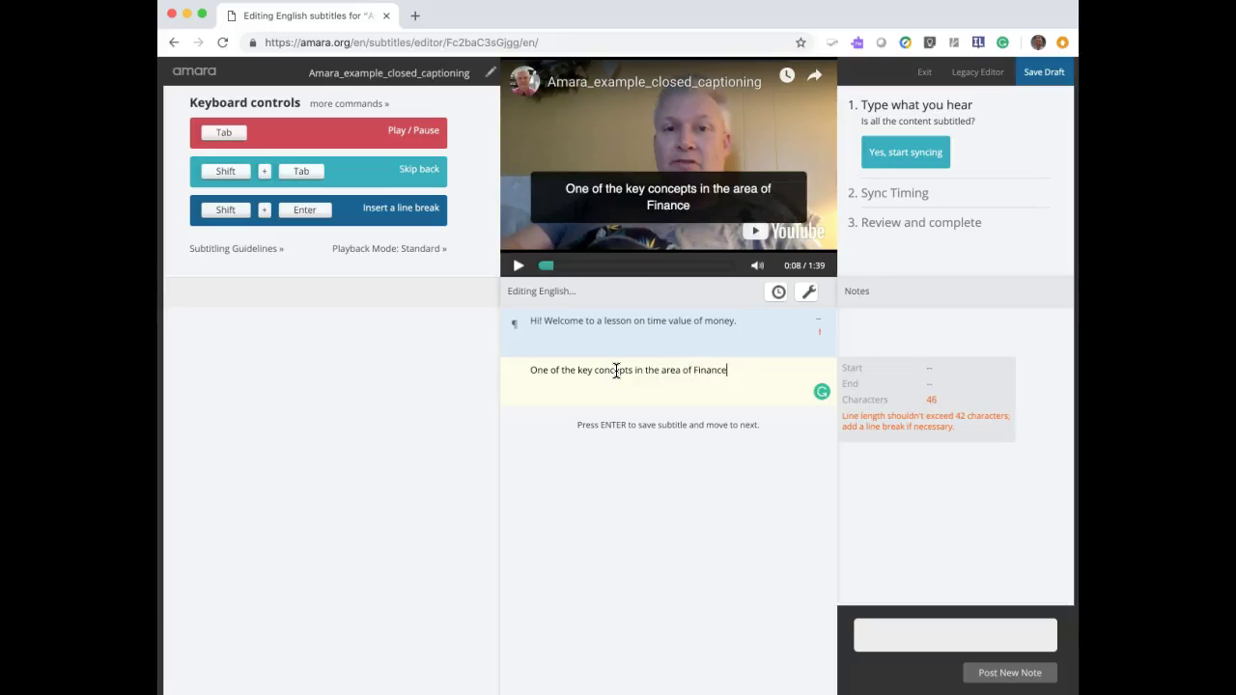
{"action": "left_click", "coordinate": [512, 435]}
{"action": "key", "text": "Tab"}
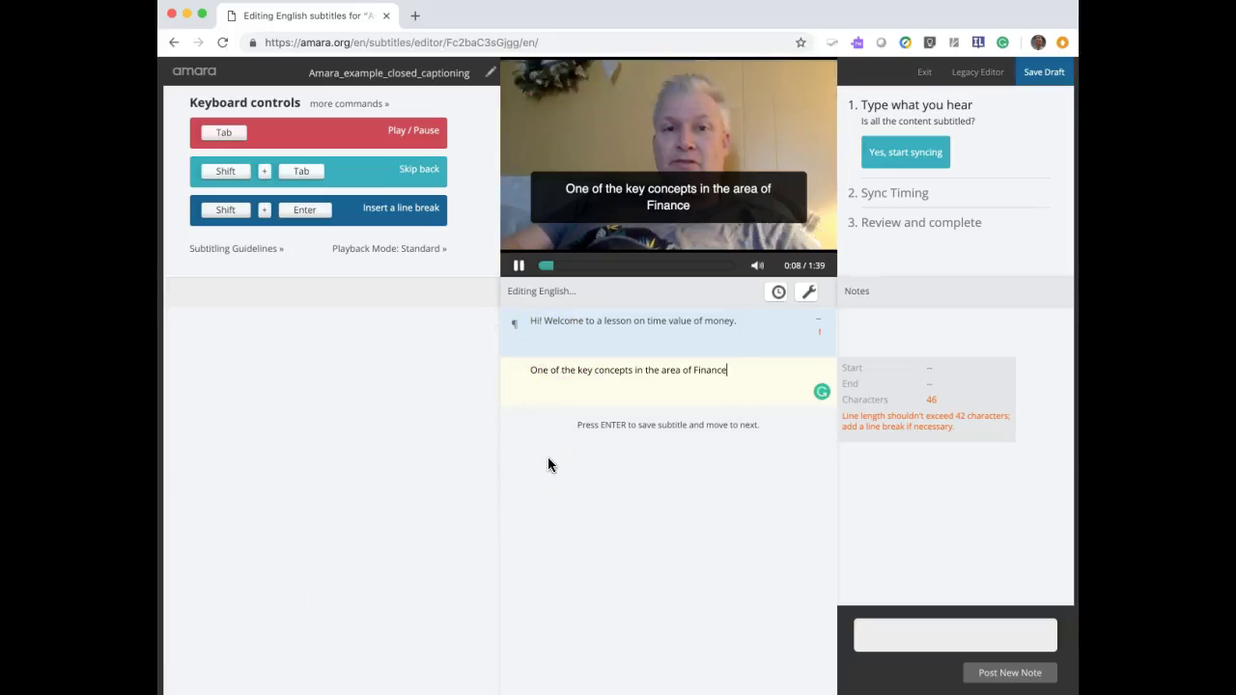
{"action": "left_click", "coordinate": [603, 425]}
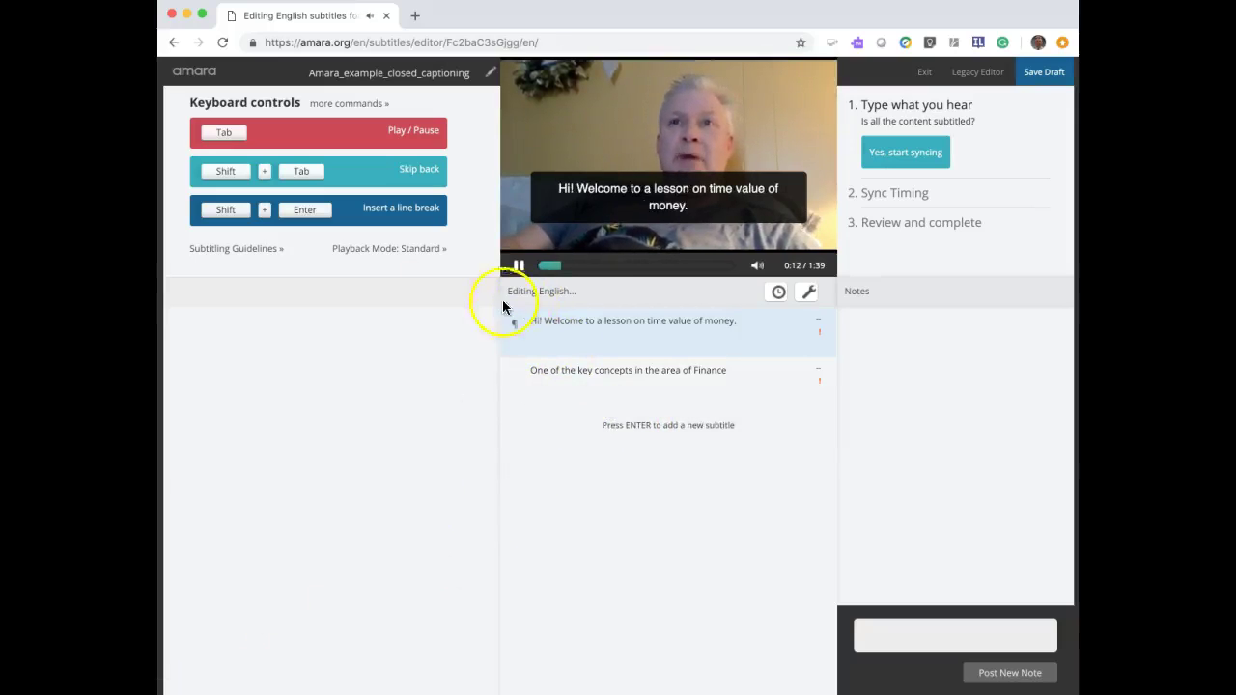
- Pause the video at about 0:13, then enter and save "TIme value of money" as the third subtitle
{"action": "key", "text": "Tab"}
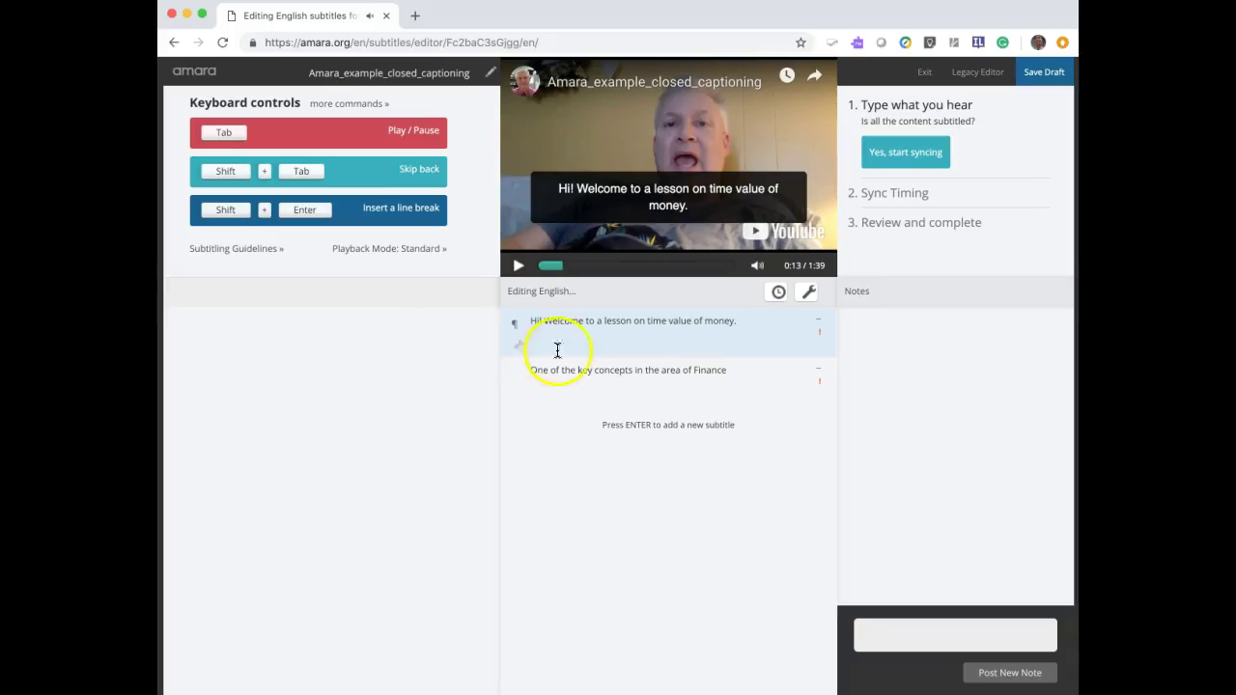
{"action": "left_click", "coordinate": [633, 427]}
{"action": "type", "text": "TIm"}
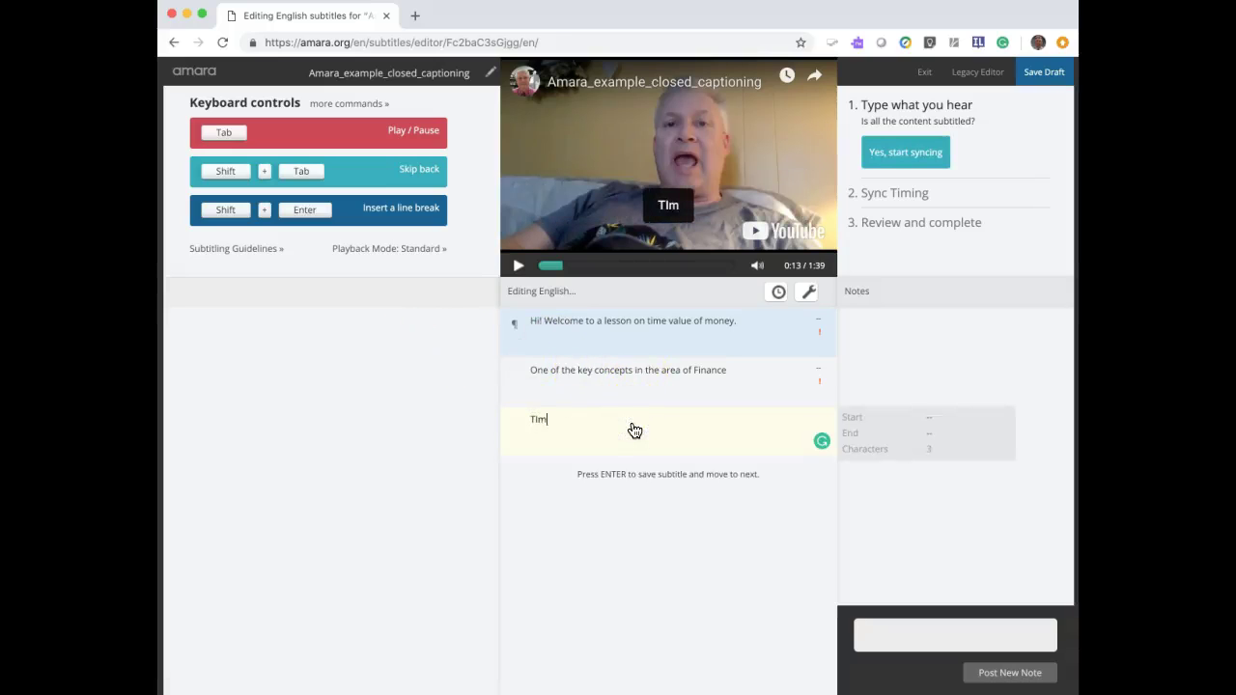
{"action": "type", "text": "e value of money"}
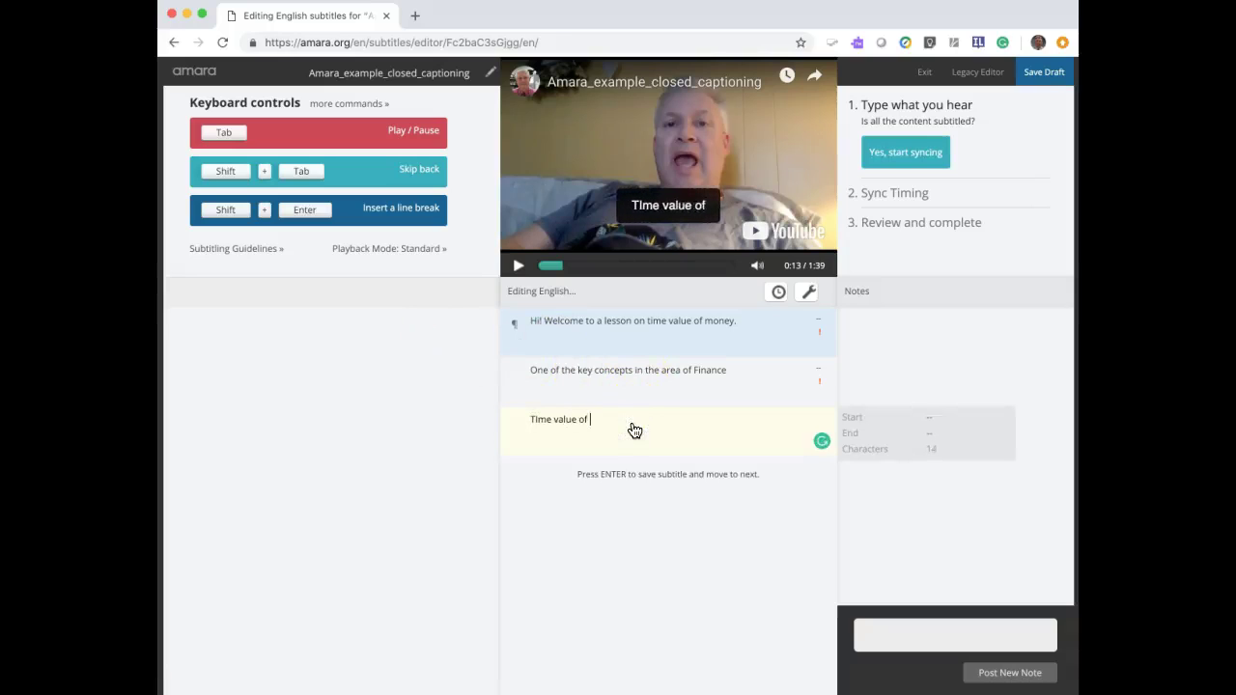
{"action": "left_click", "coordinate": [621, 474]}
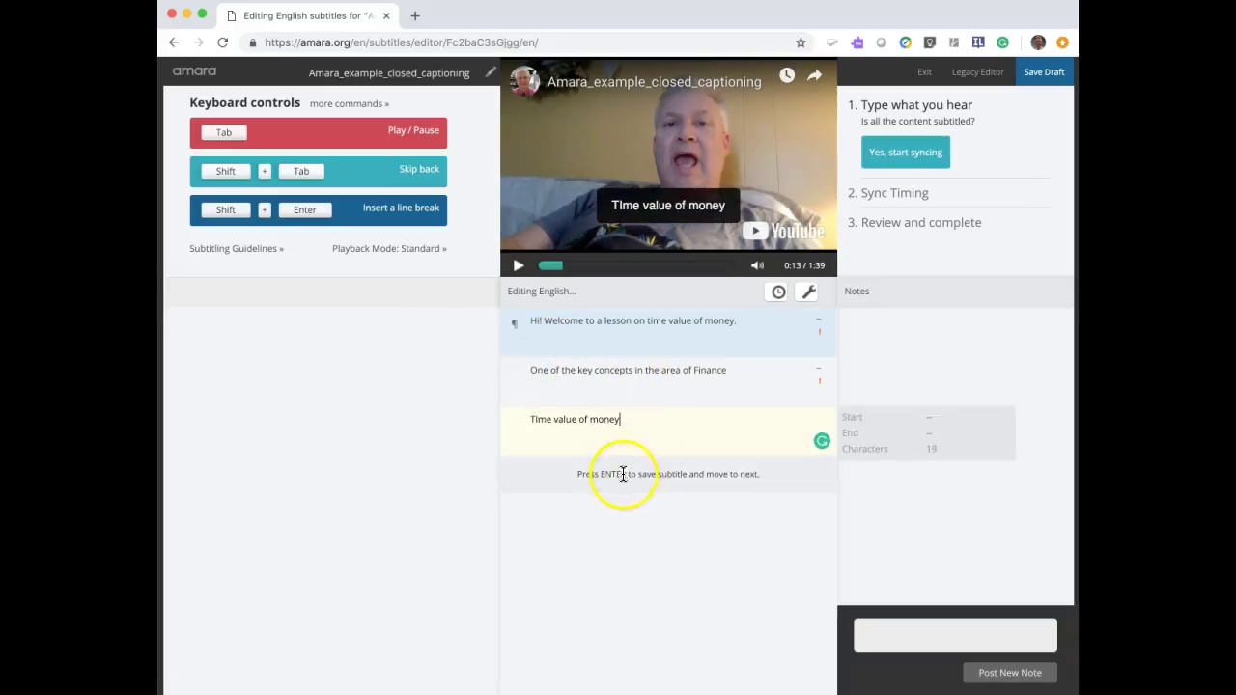
- Enter the fourth subtitle as "simply means that money", starting with a lowercase s
{"action": "left_click", "coordinate": [625, 481]}
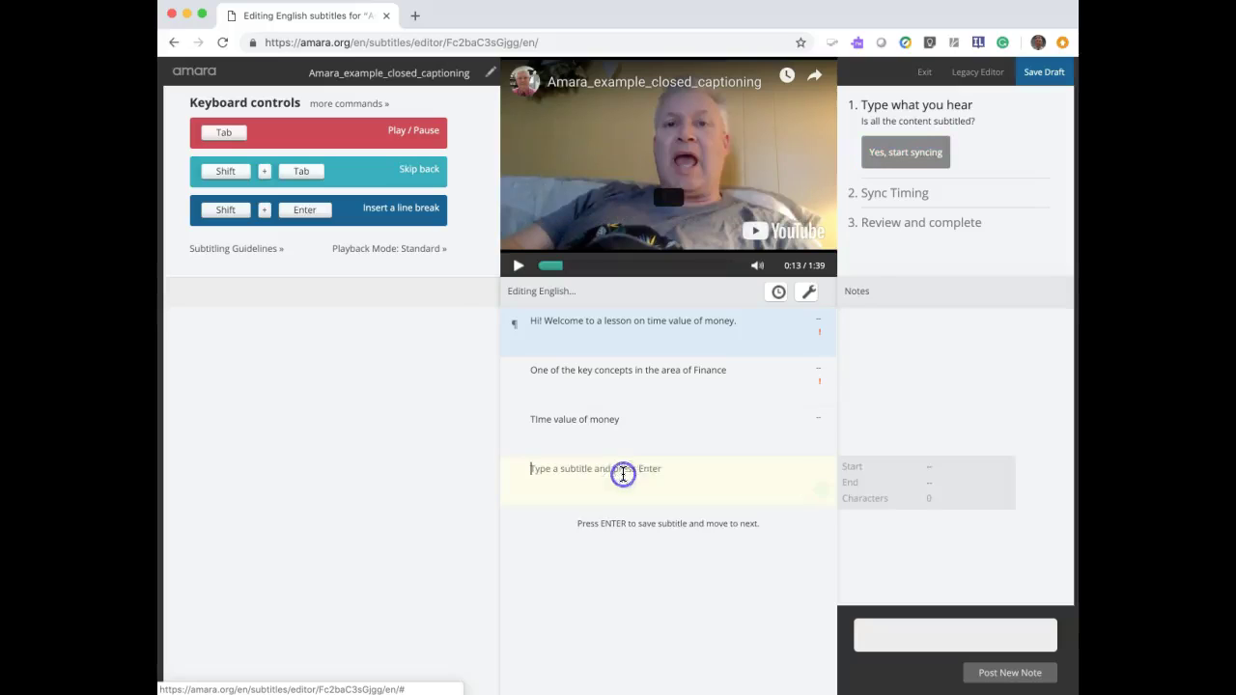
{"action": "type", "text": "Simply"}
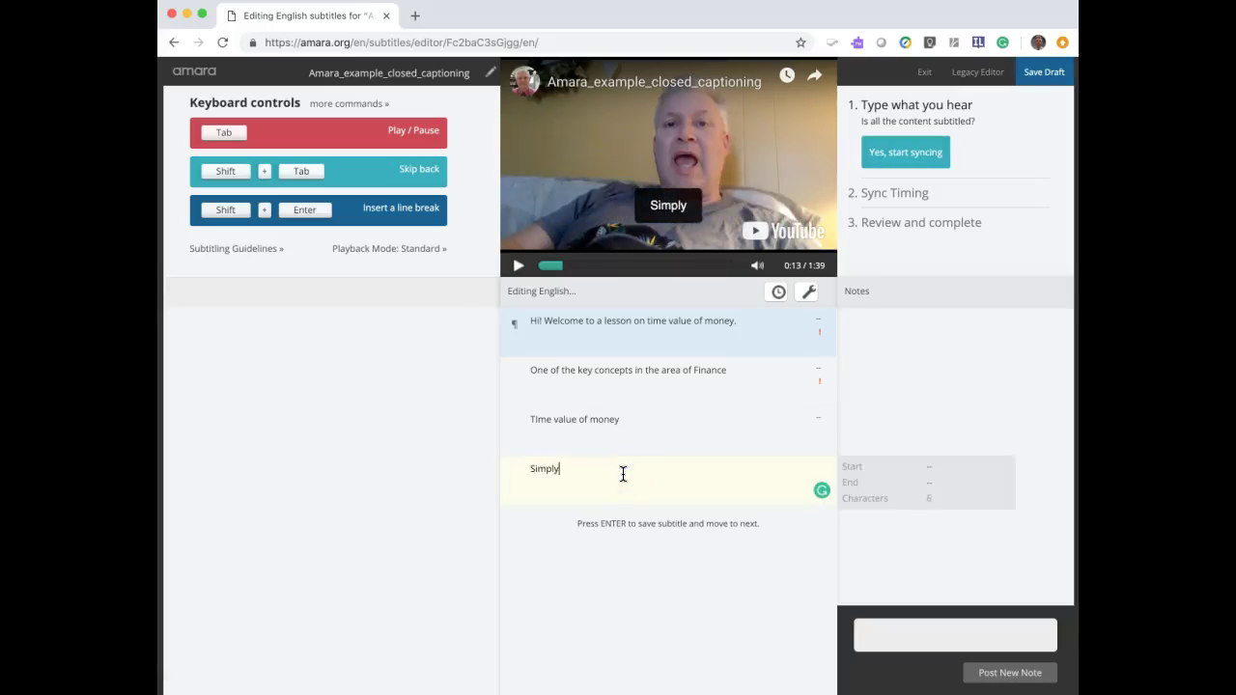
{"action": "type", "text": " means that moneyt"}
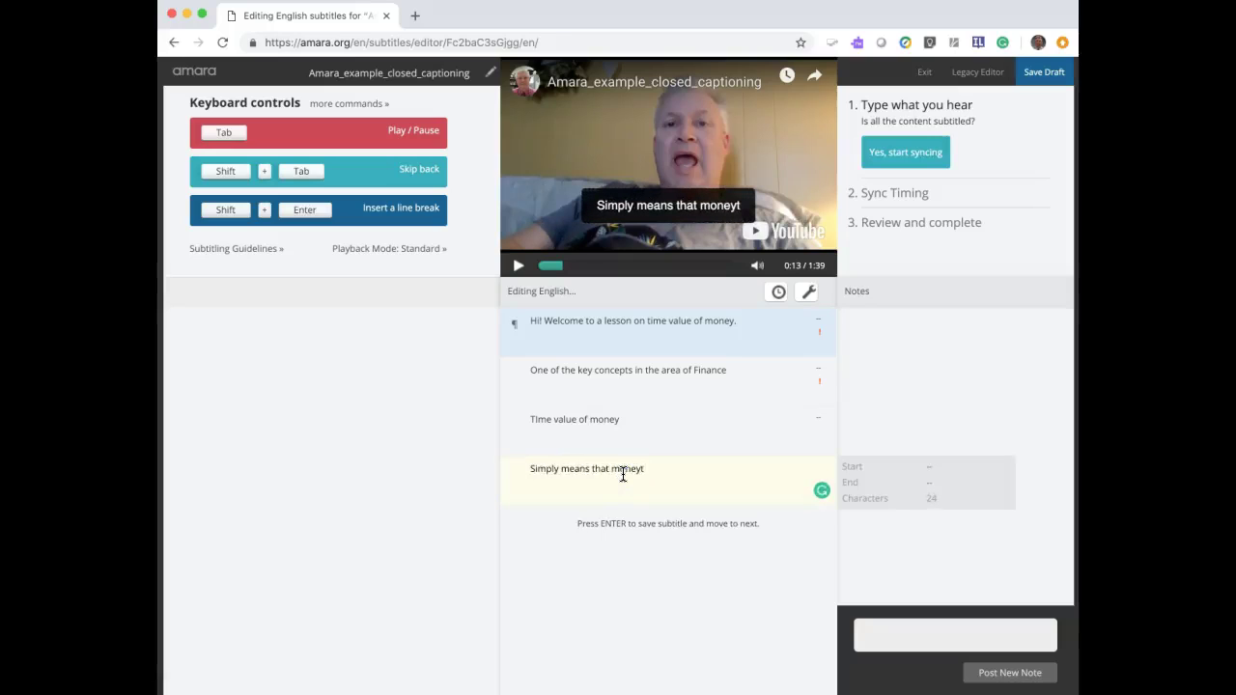
{"action": "key", "text": "BackSpace"}
{"action": "left_click", "coordinate": [532, 470]}
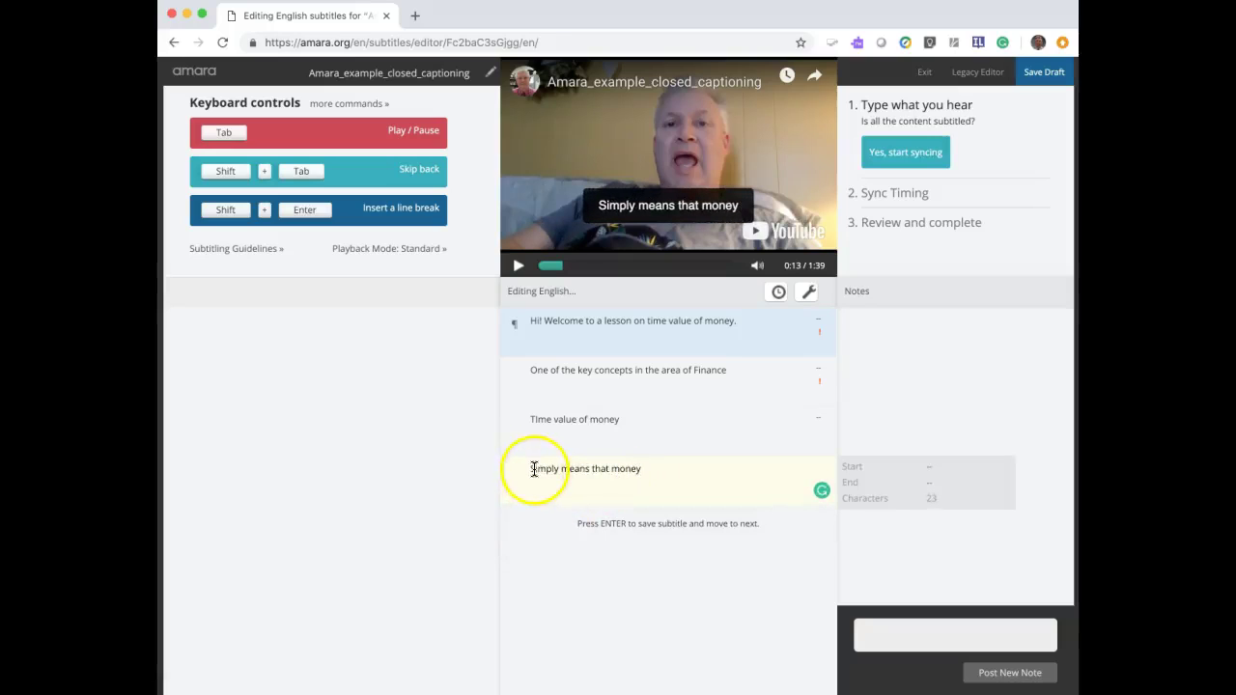
{"action": "key", "text": "Delete"}
{"action": "type", "text": "s"}
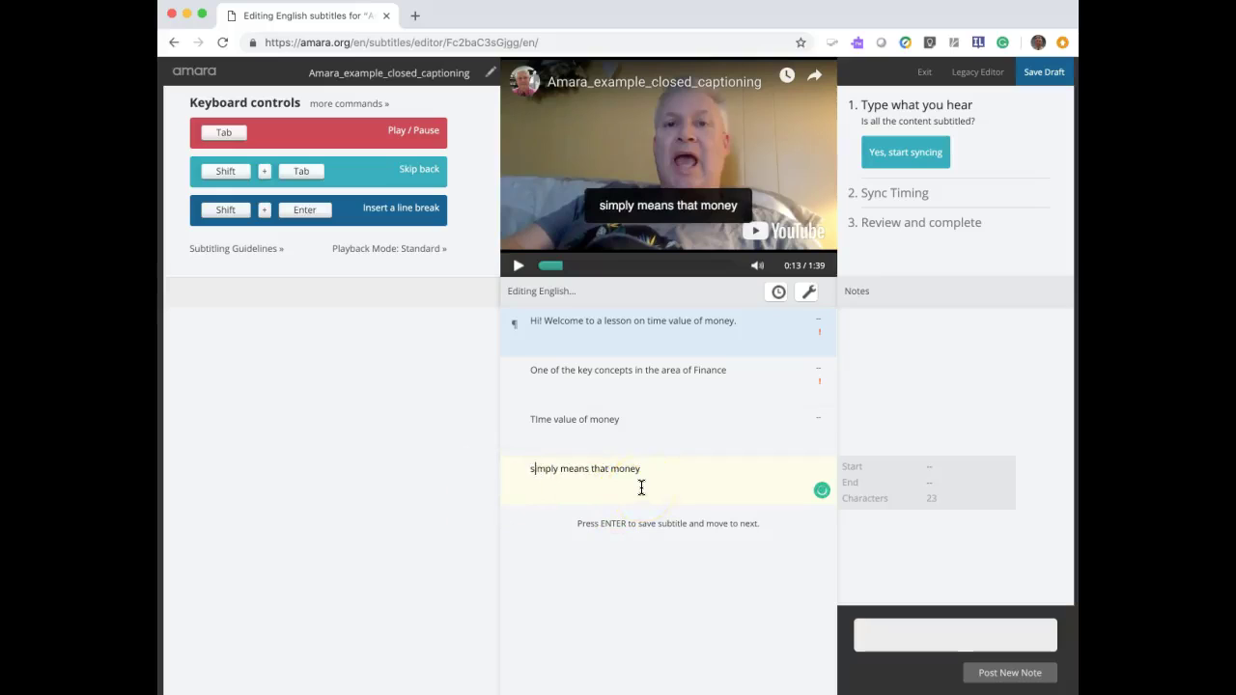
- Skip the video back to about 0:07, replay it to about 0:14 and save the fourth subtitle
{"action": "key", "text": "shift+Tab"}
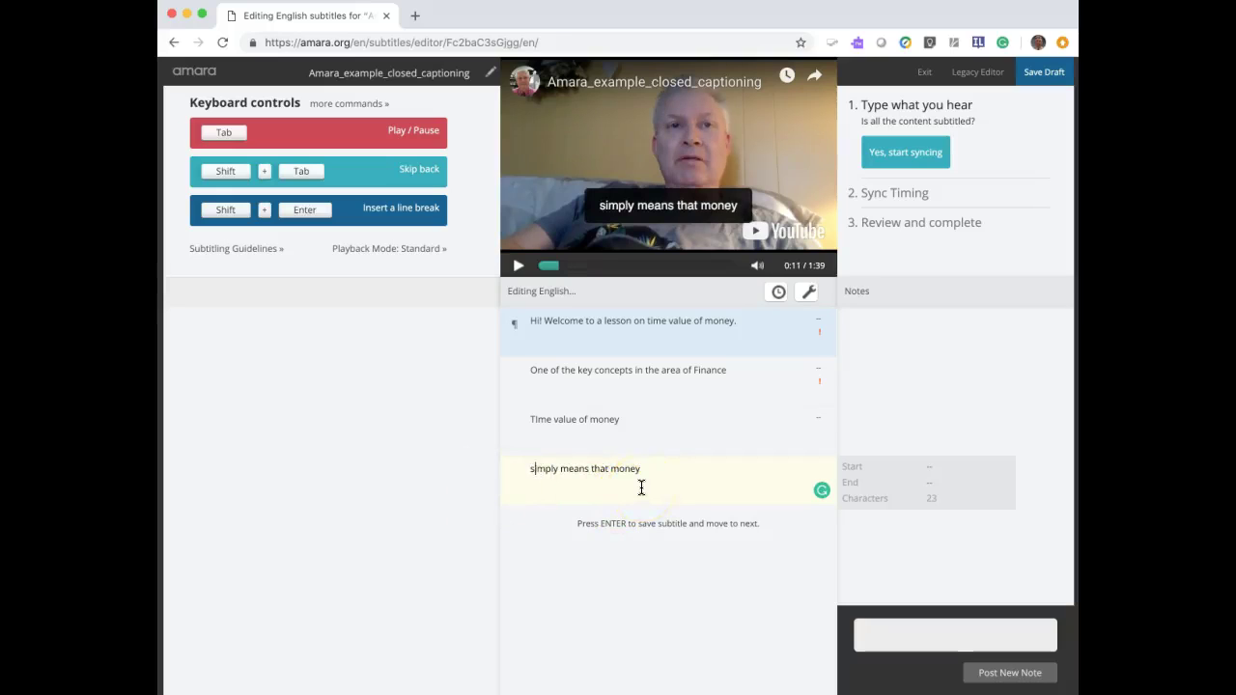
{"action": "key", "text": "shift+Tab"}
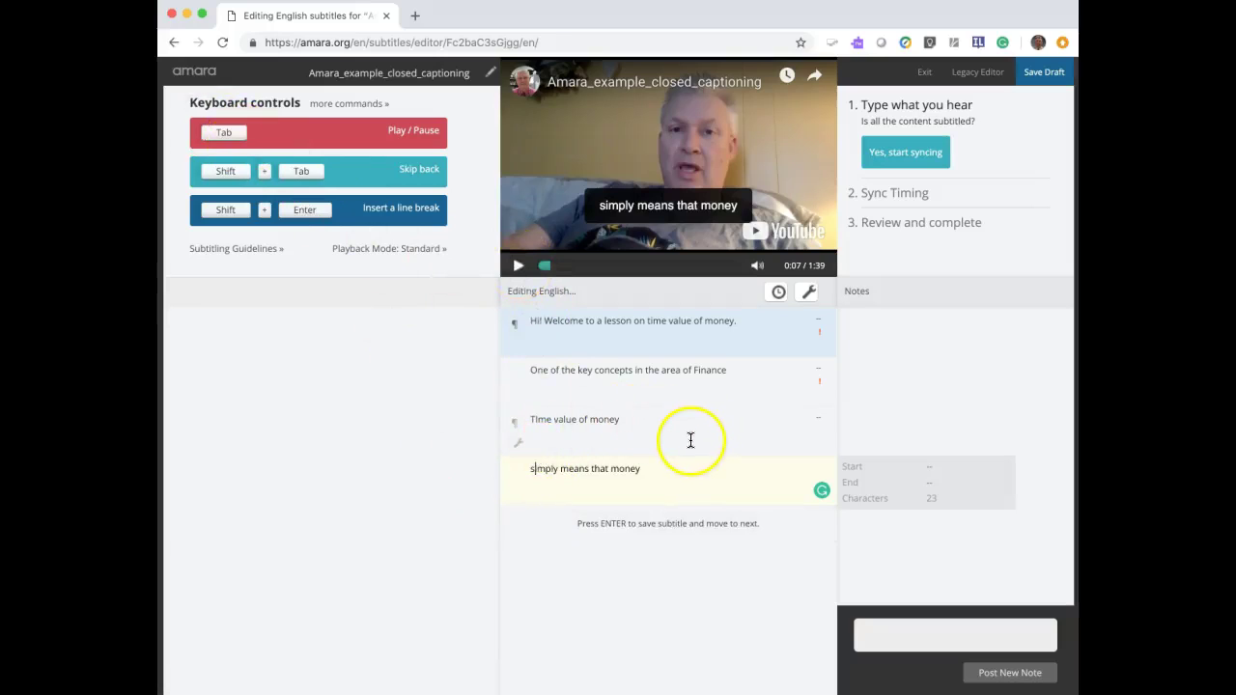
{"action": "key", "text": "Tab"}
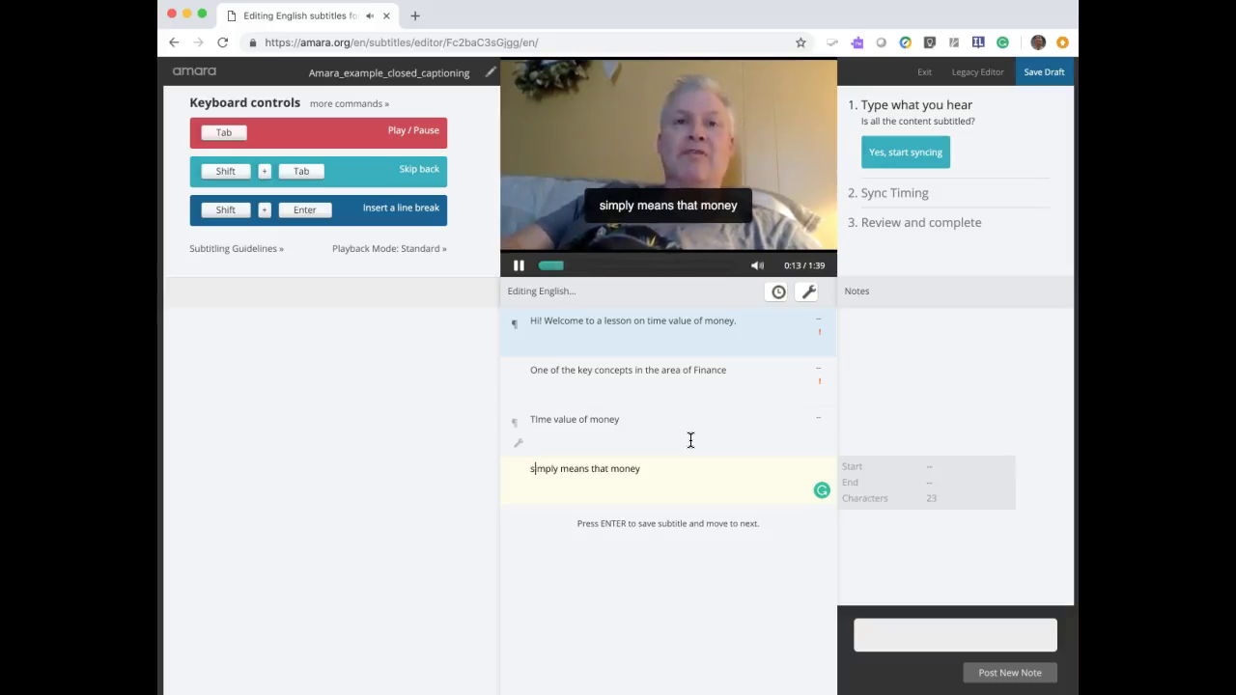
{"action": "left_click", "coordinate": [685, 442]}
{"action": "left_click", "coordinate": [586, 524]}
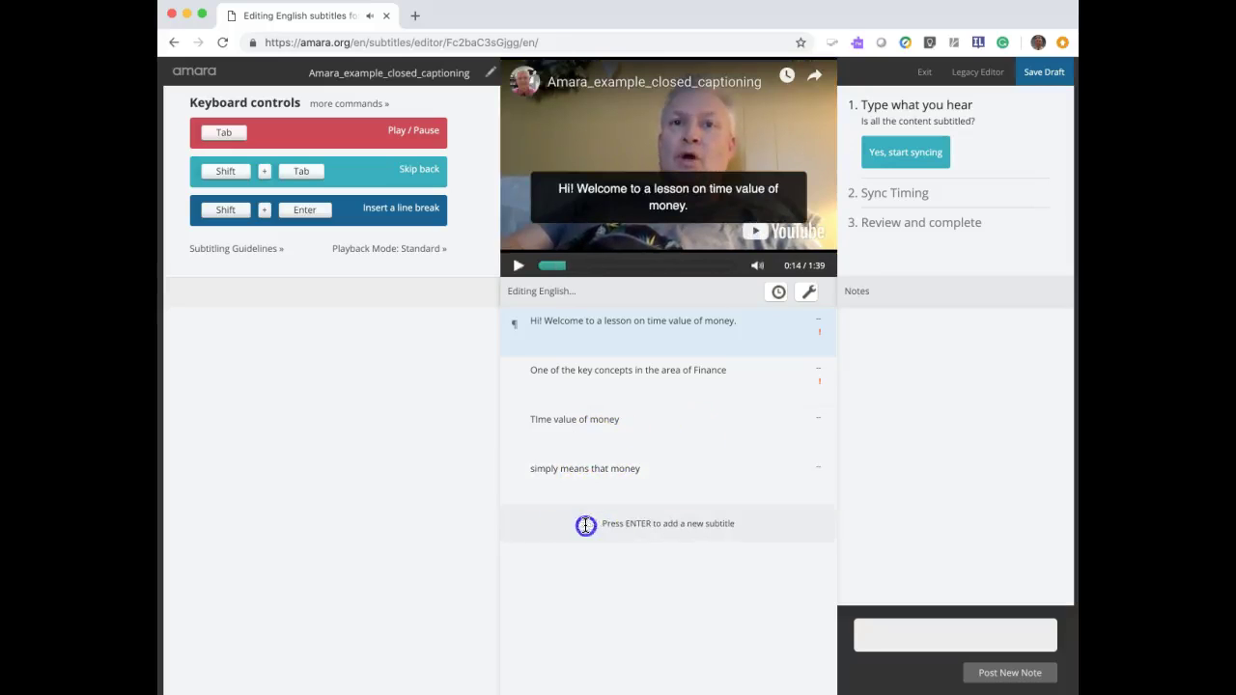
- Add the fifth subtitle "has a different value", resume playback and save the line
{"action": "left_click", "coordinate": [588, 529]}
{"action": "type", "text": "has a"}
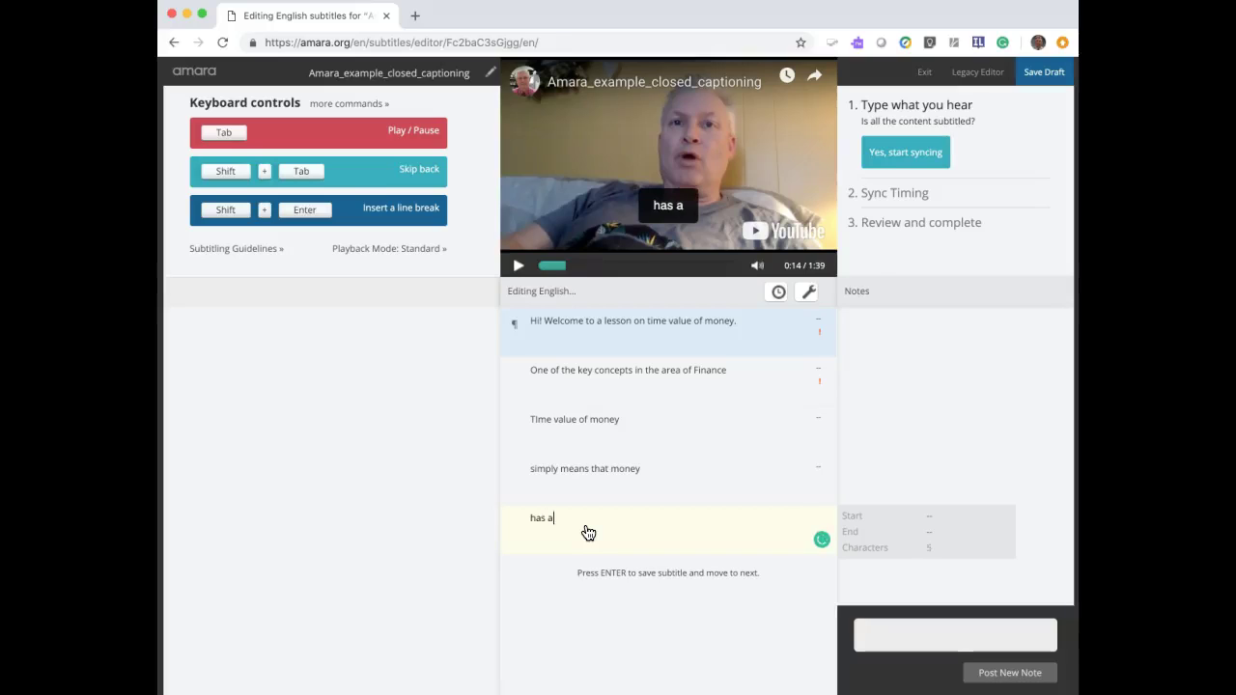
{"action": "type", "text": " different val"}
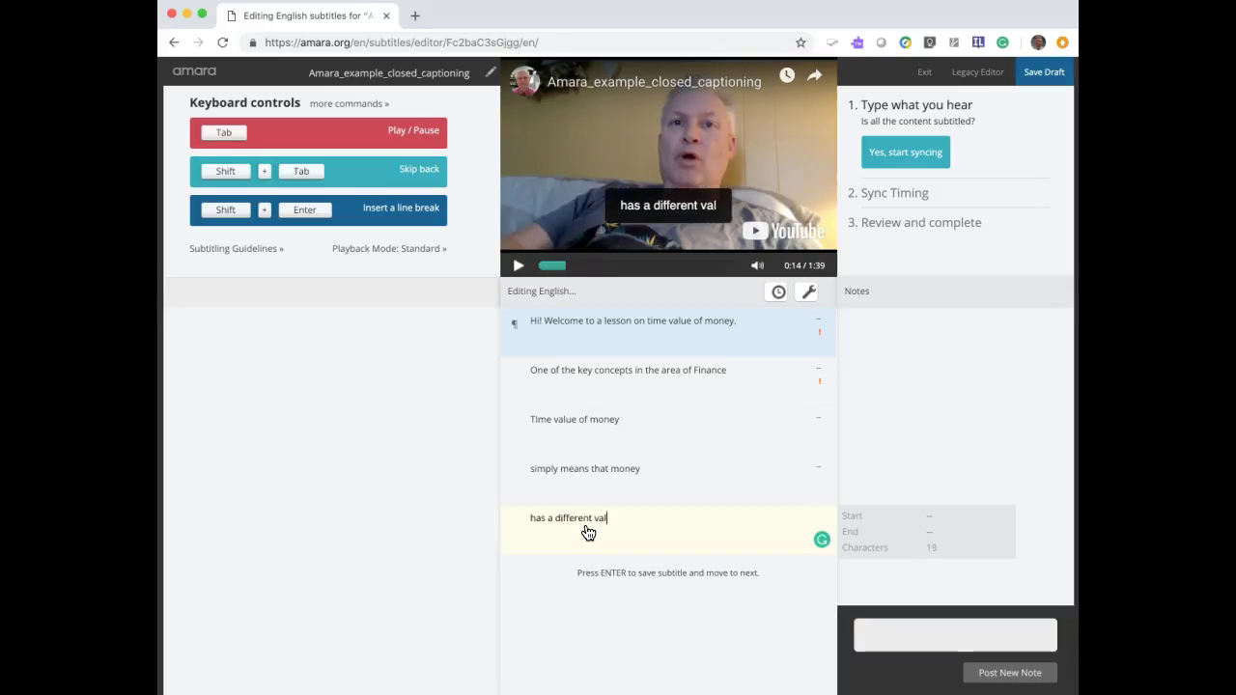
{"action": "type", "text": "ue"}
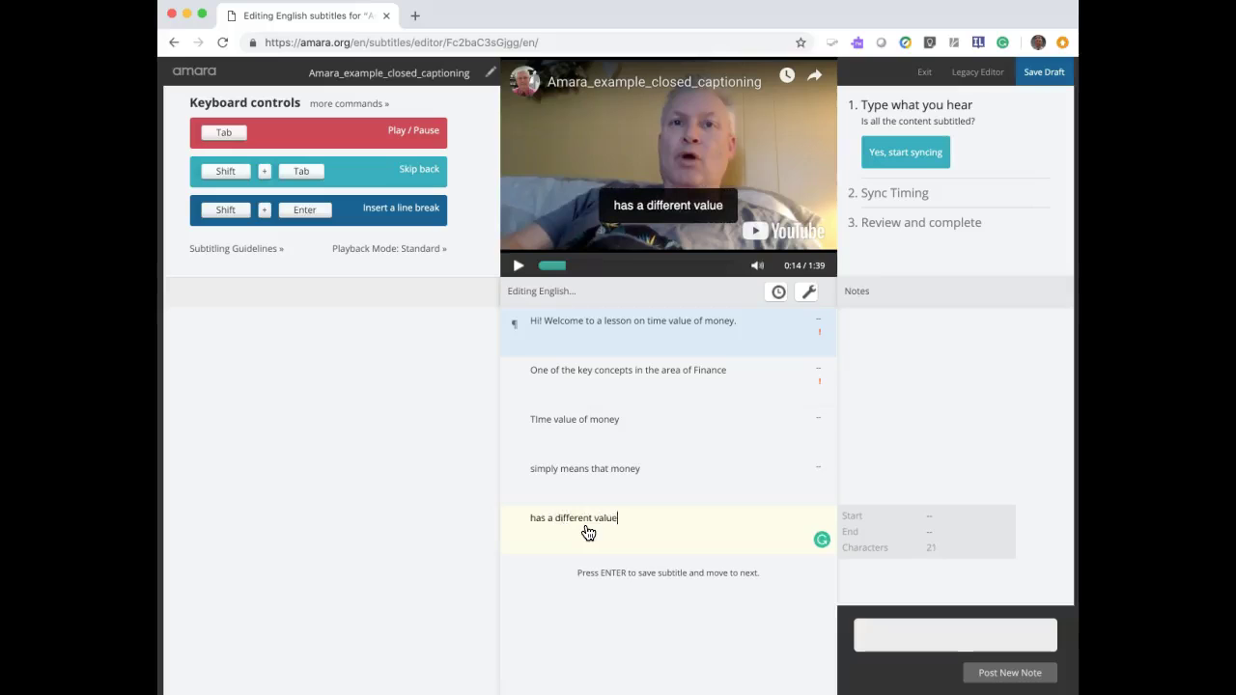
{"action": "key", "text": "Tab"}
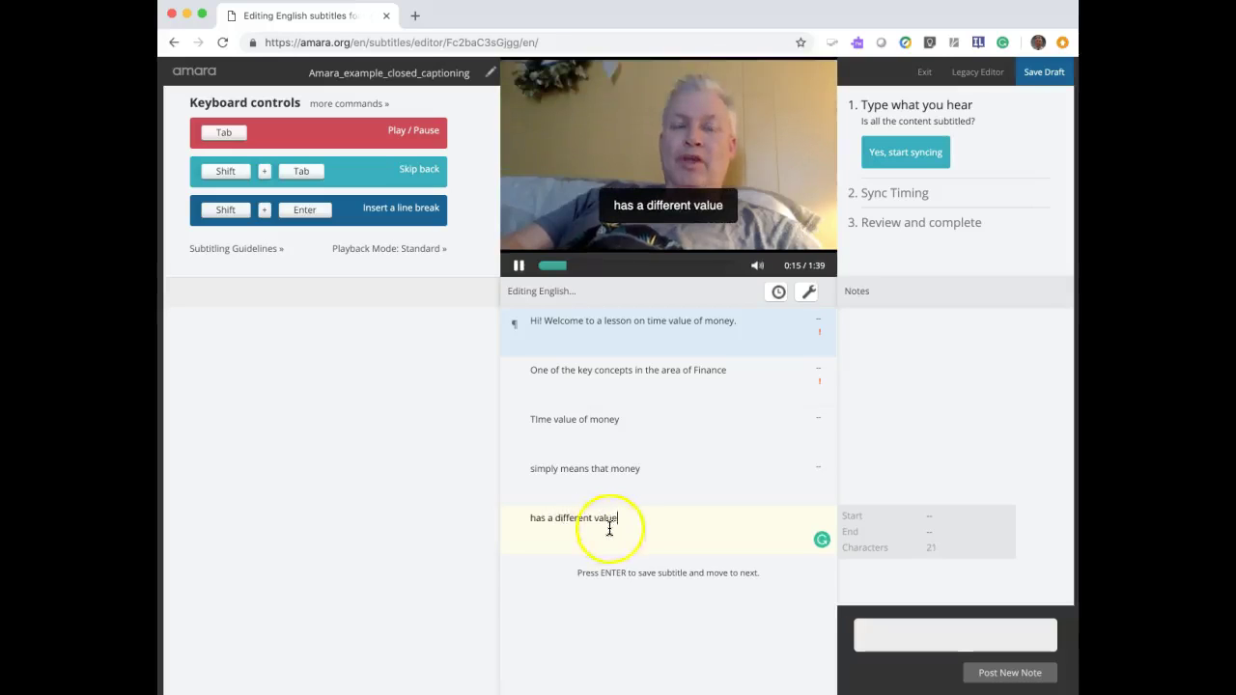
{"action": "left_click", "coordinate": [601, 577]}
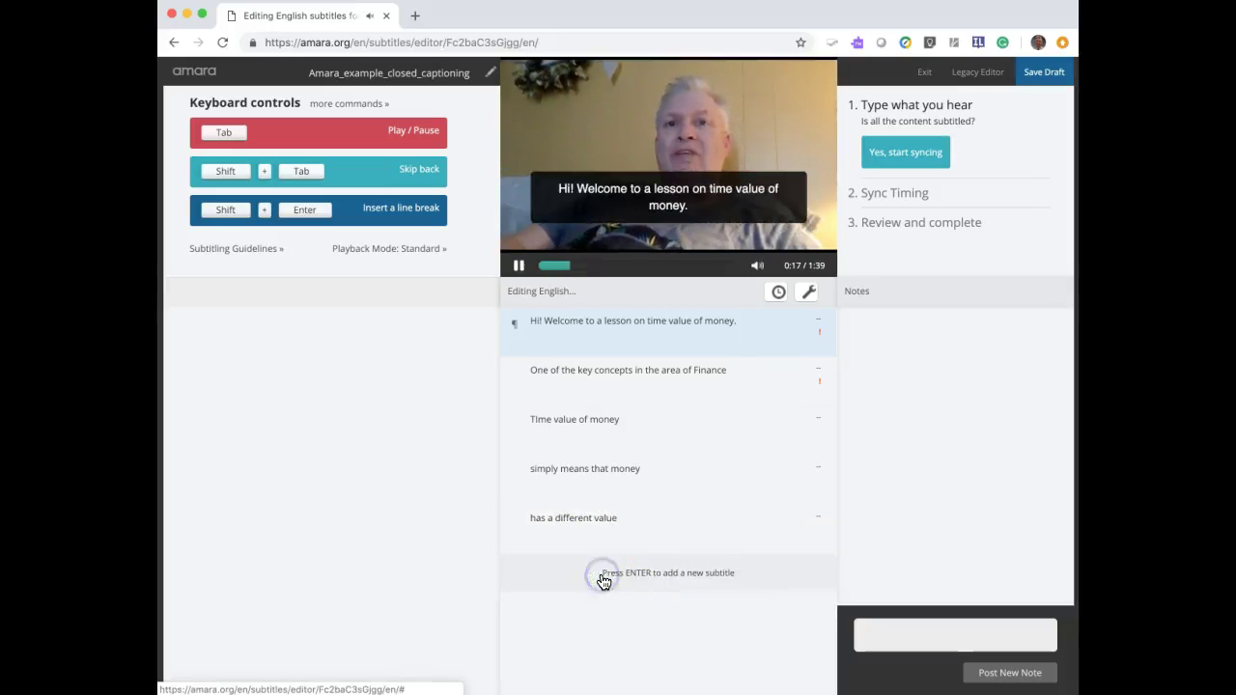
- Pause the video at about 0:18, then enter and save "whether you have access to it today," as the sixth subtitle
{"action": "key", "text": "Tab"}
{"action": "left_click", "coordinate": [628, 538]}
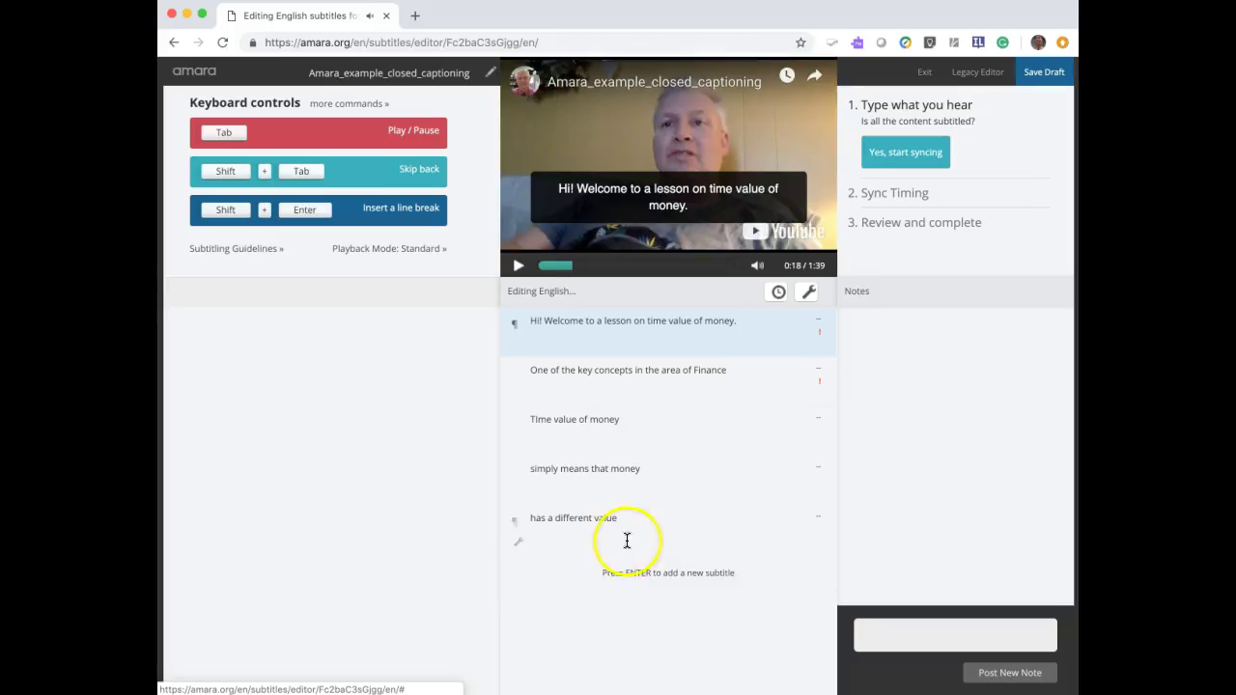
{"action": "left_click", "coordinate": [610, 577]}
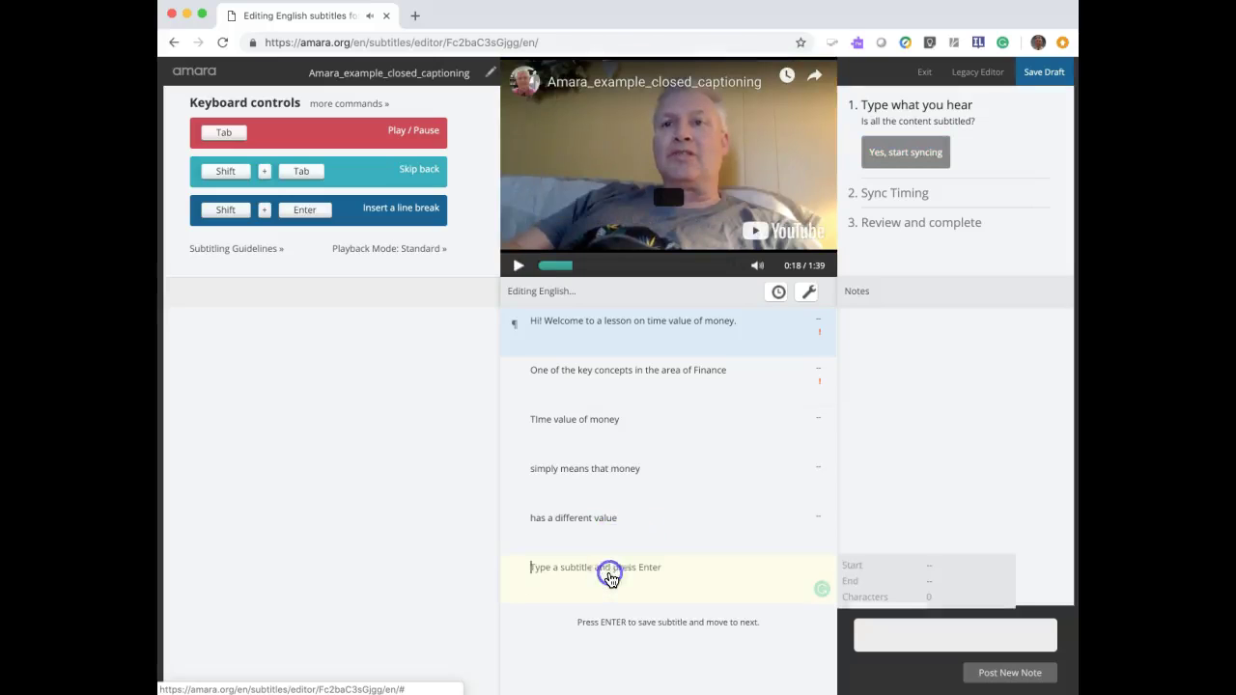
{"action": "type", "text": "whether "}
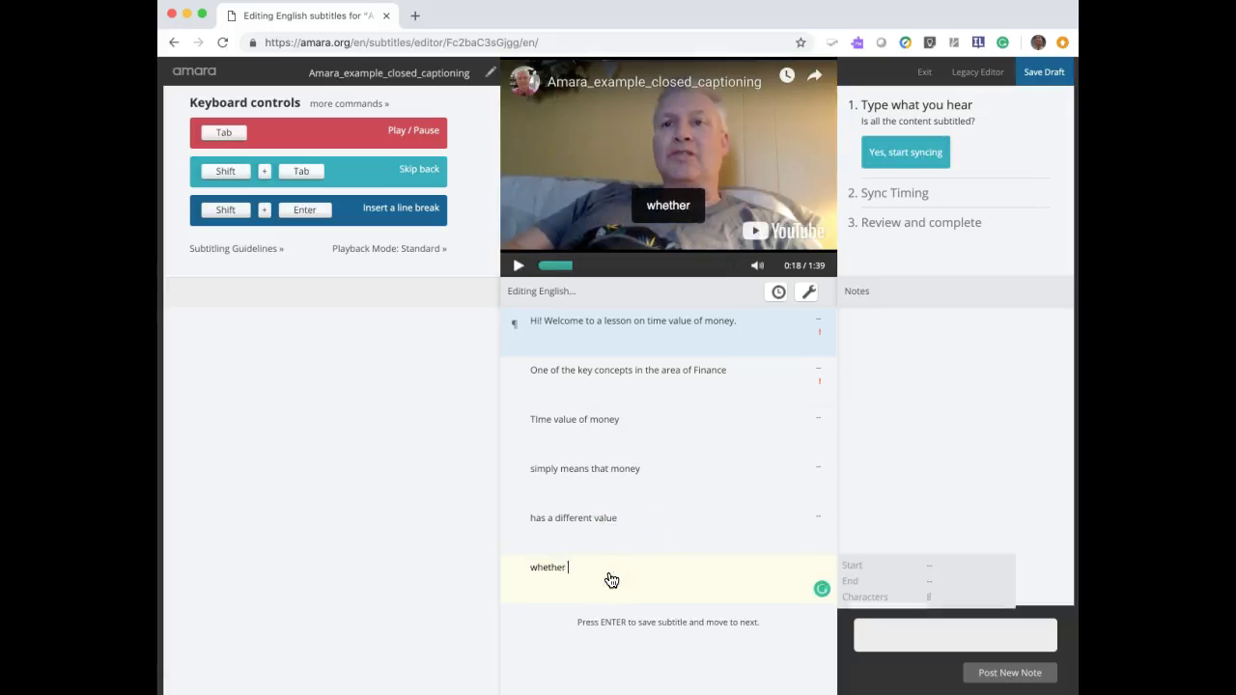
{"action": "type", "text": "you have acces"}
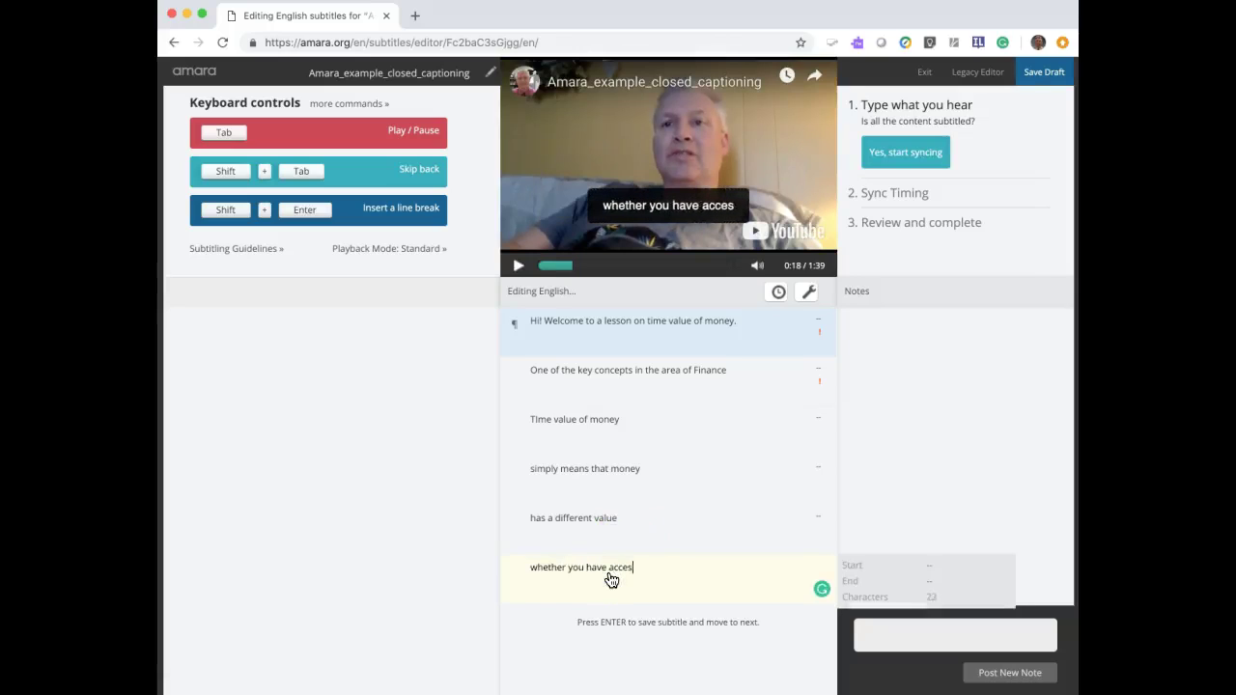
{"action": "type", "text": "s to it today"}
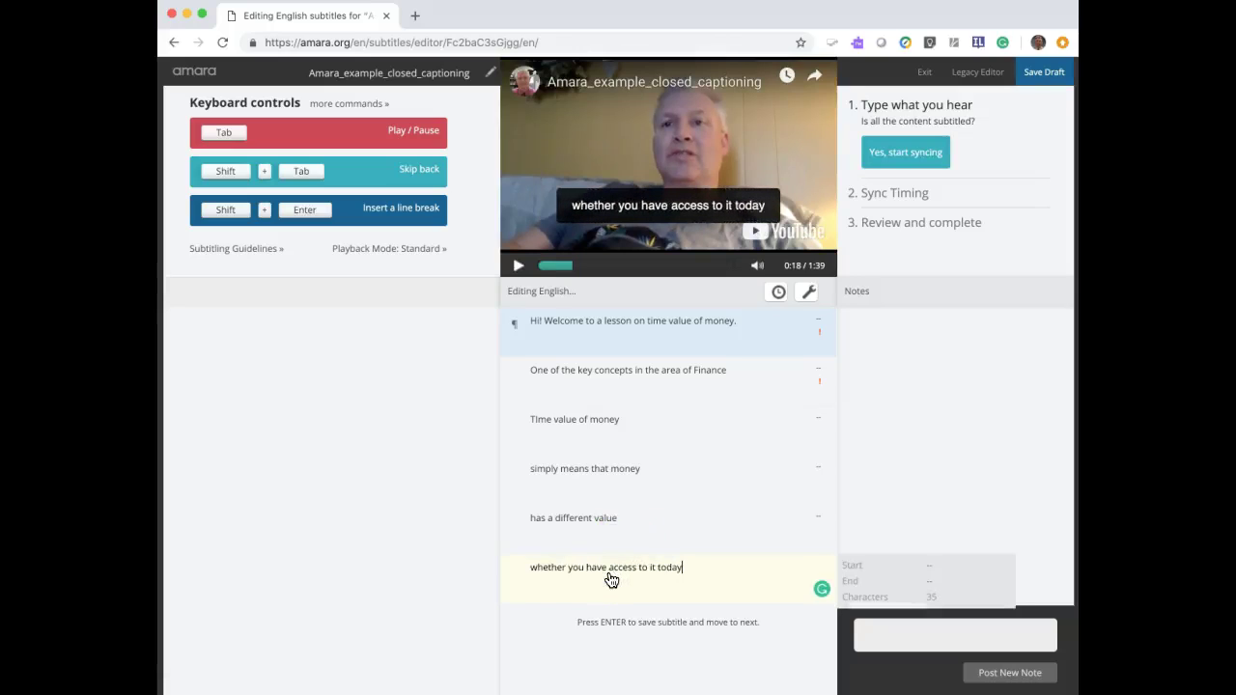
{"action": "type", "text": ","}
{"action": "left_click", "coordinate": [592, 622]}
- Add the seventh subtitle "or have access to it at some point in the future", briefly playing the video to about 0:20 to catch the wording
{"action": "left_click", "coordinate": [589, 624]}
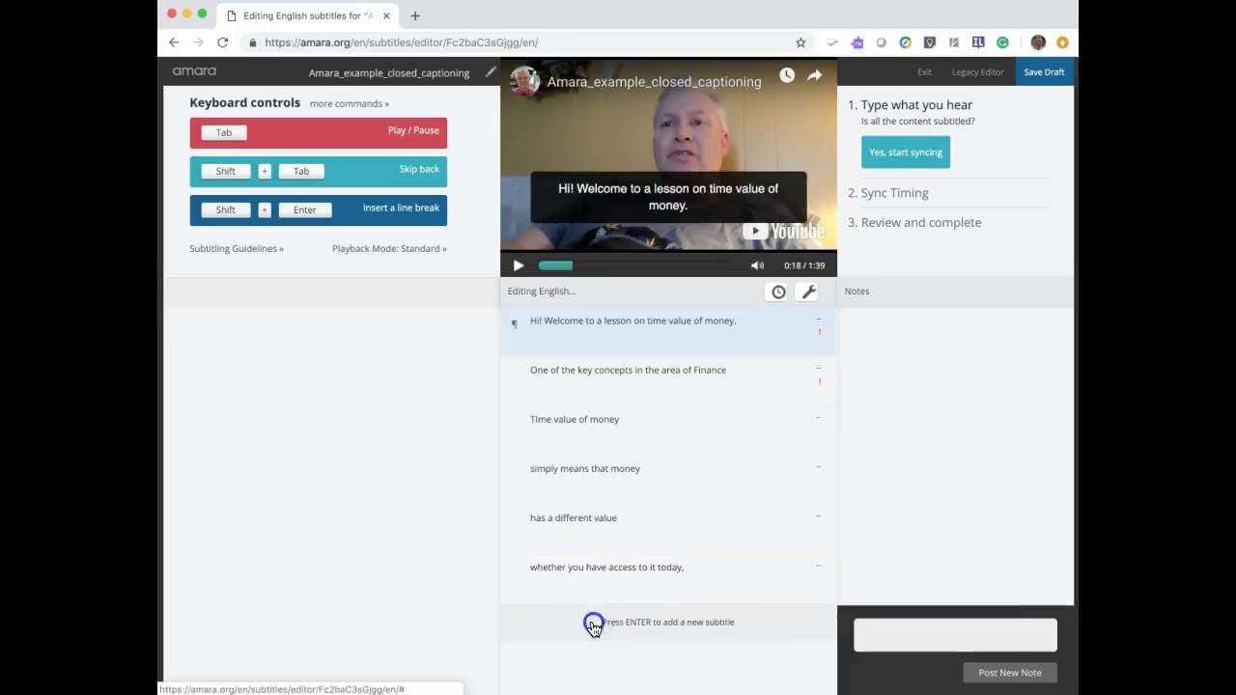
{"action": "type", "text": "or have a"}
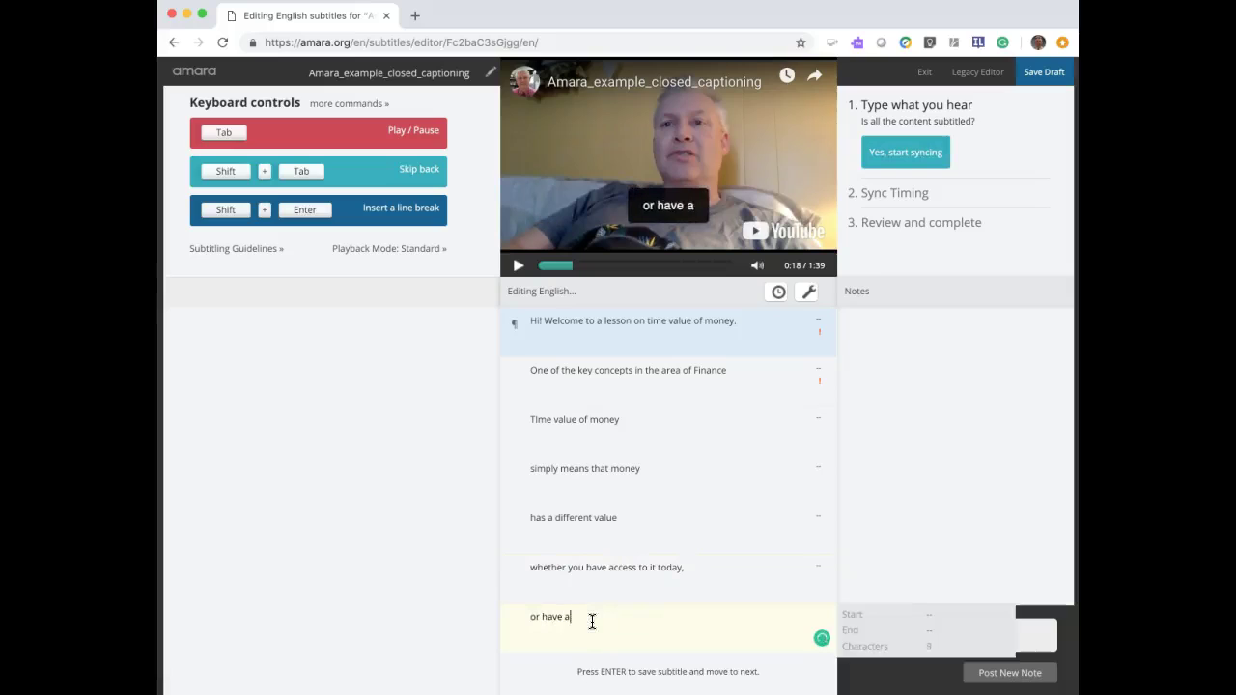
{"action": "type", "text": "ccess to it"}
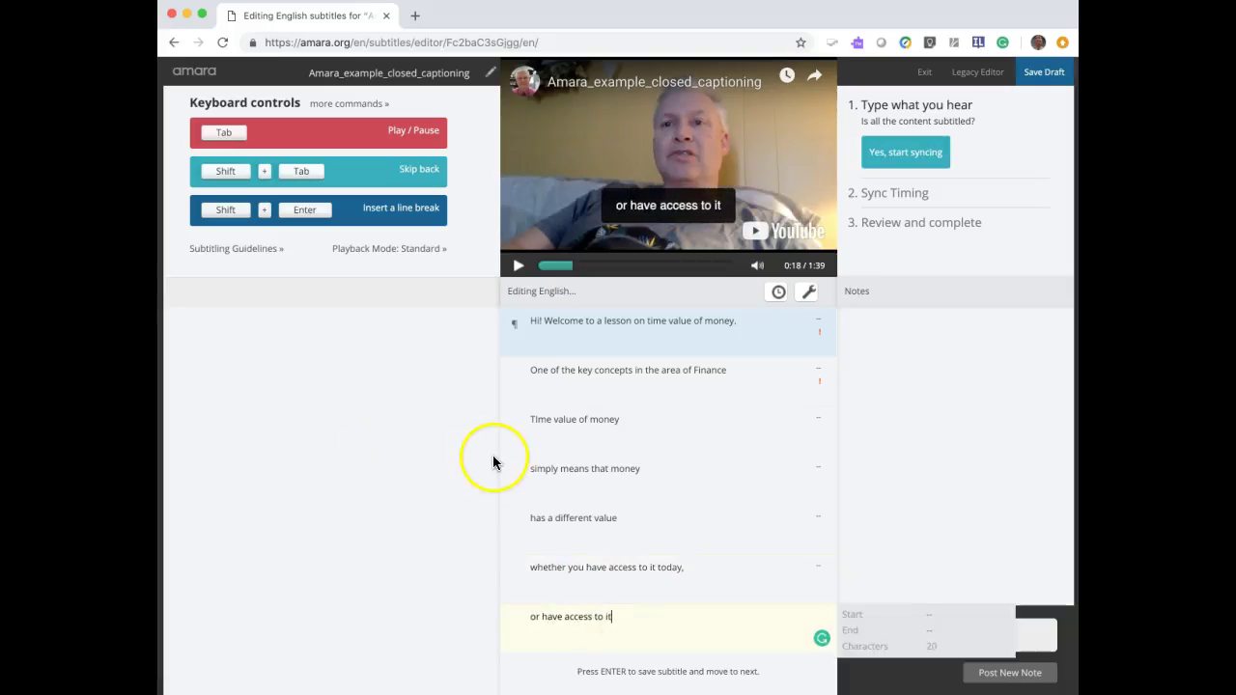
{"action": "key", "text": "Tab"}
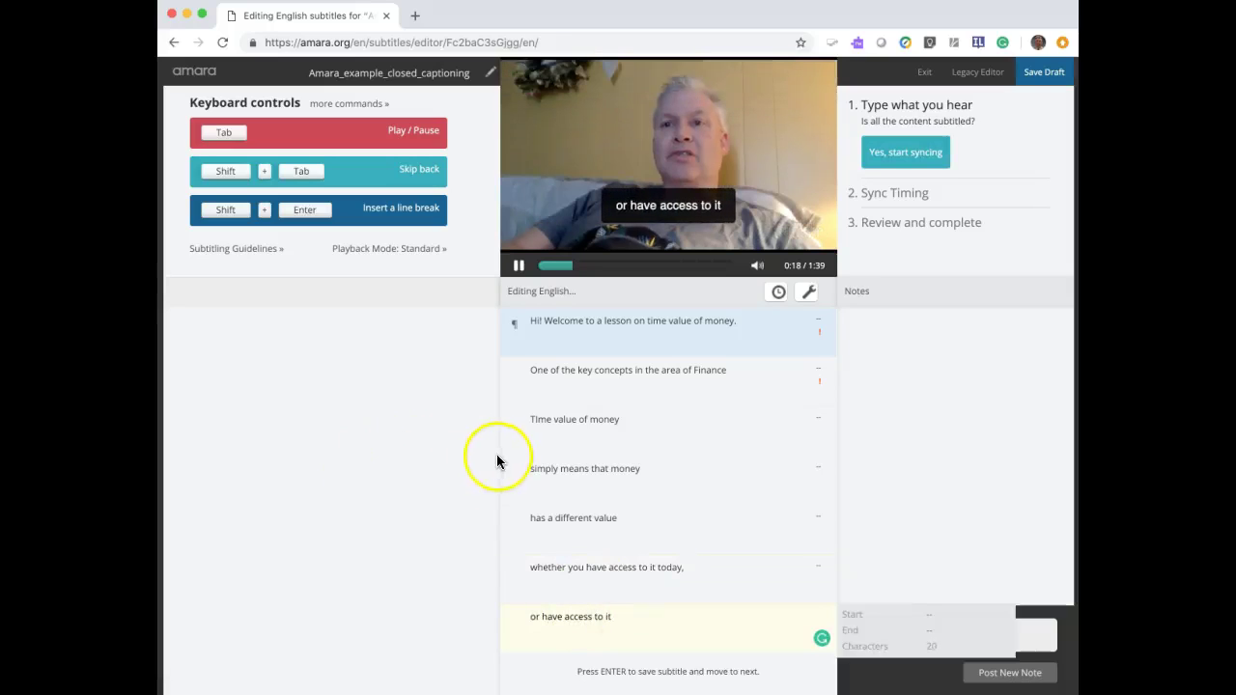
{"action": "key", "text": "Tab"}
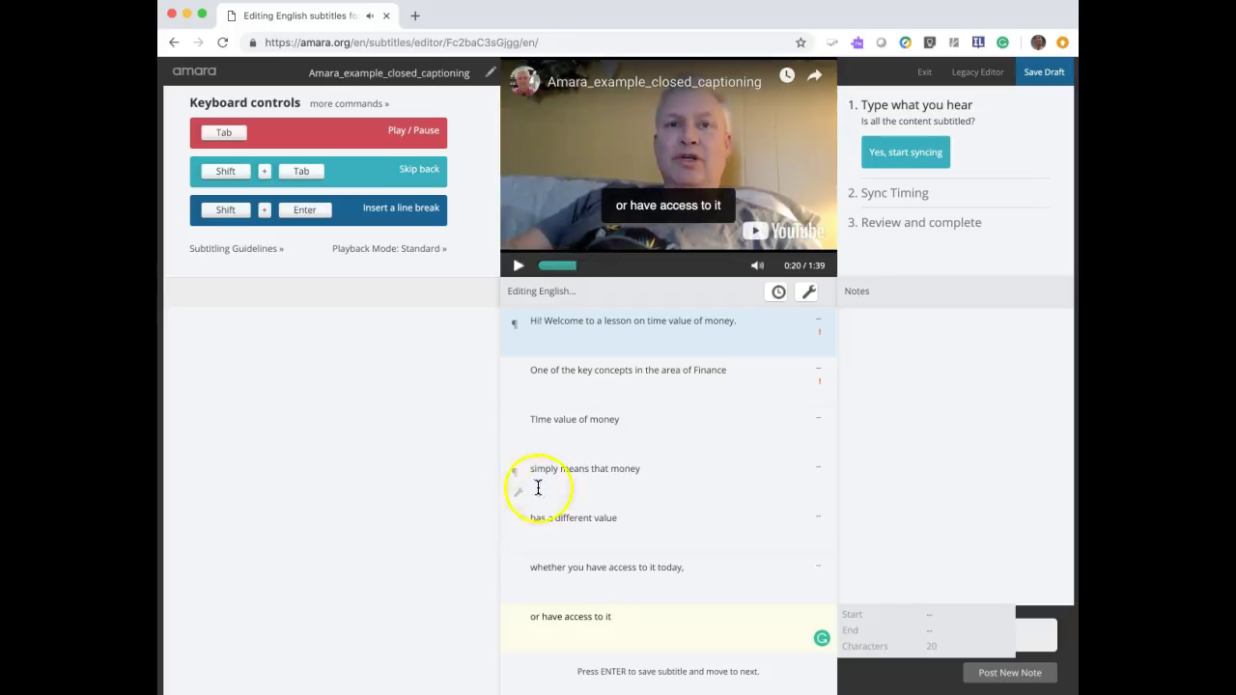
{"action": "type", "text": "at"}
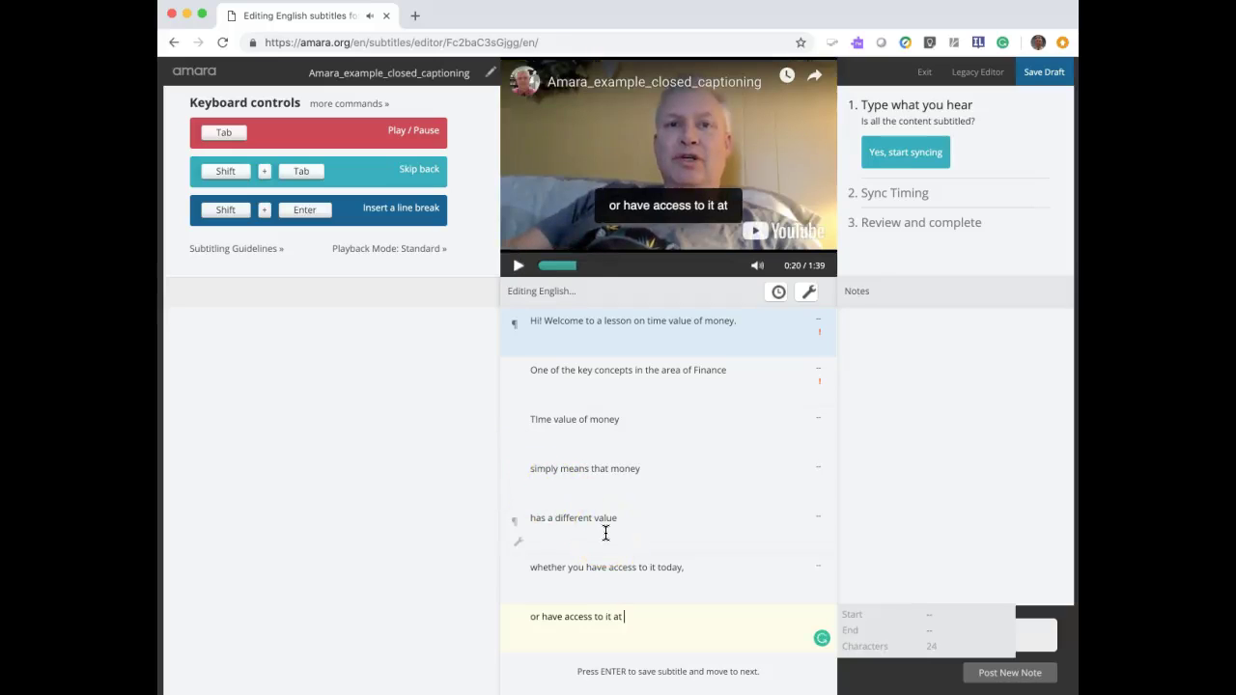
{"action": "type", "text": " some po"}
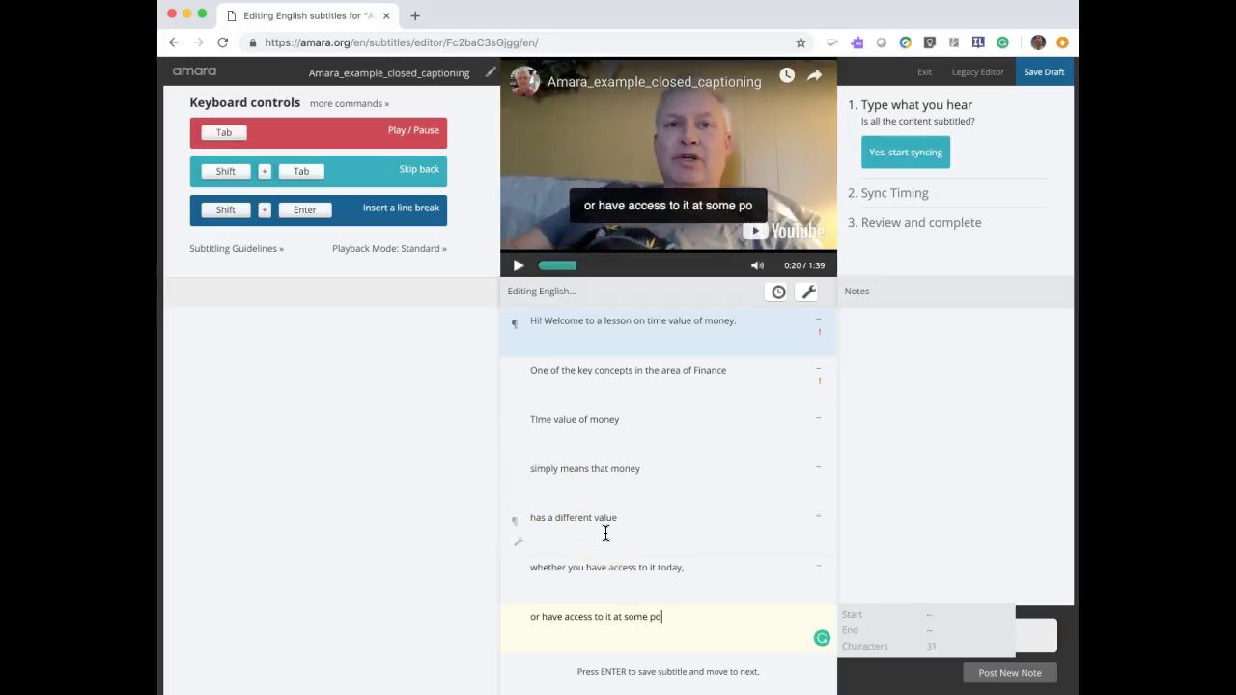
{"action": "type", "text": "int in the future"}
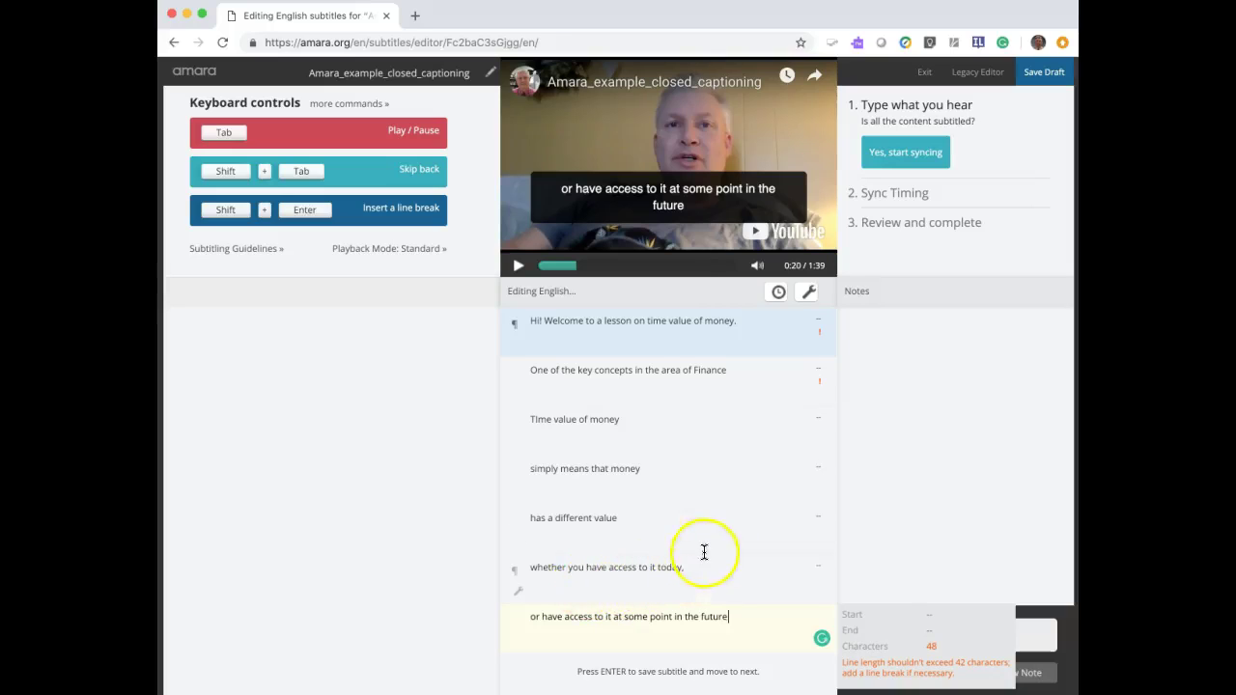
- Skip the video back to about 0:10, replay it to about 0:23 and save the seventh subtitle
{"action": "left_click", "coordinate": [742, 506]}
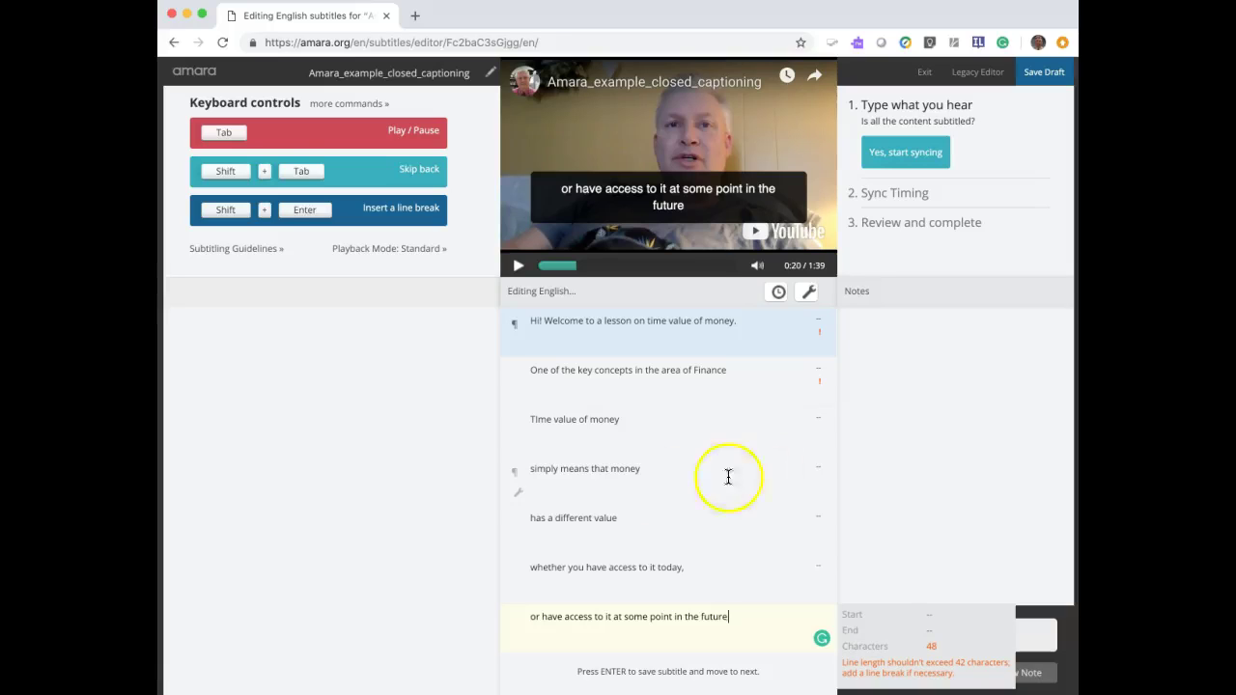
{"action": "key", "text": "shift+Tab"}
{"action": "key", "text": "shift+Tab"}
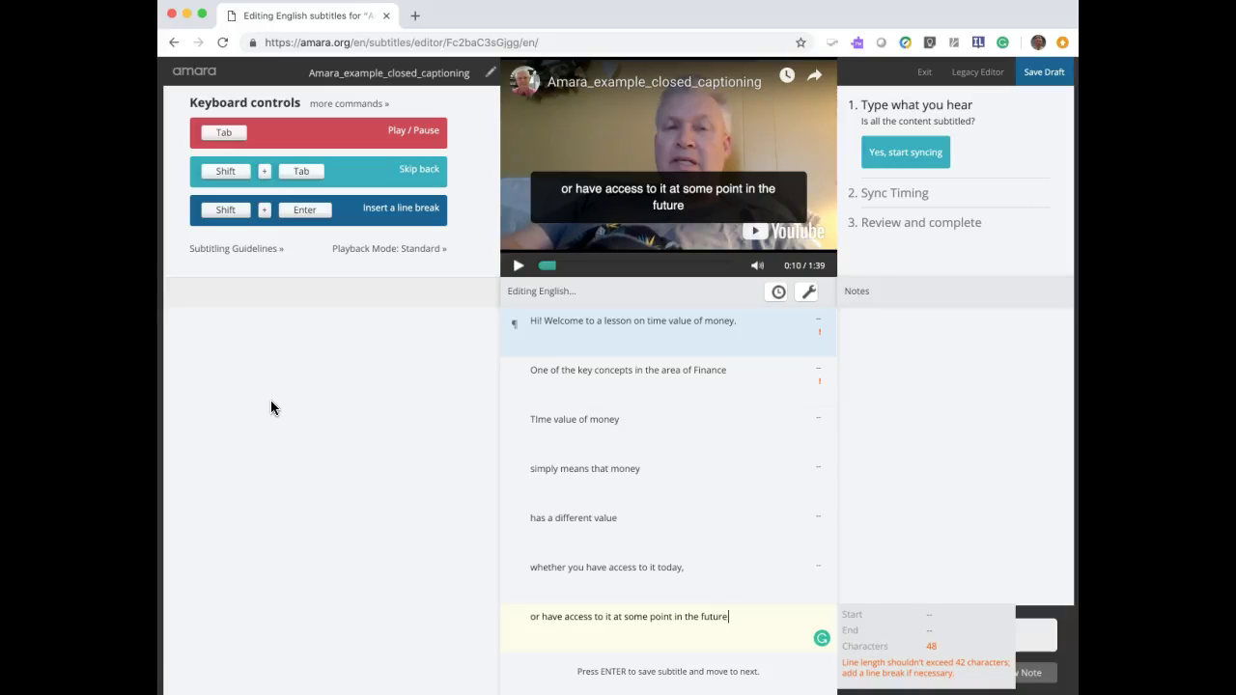
{"action": "left_click", "coordinate": [519, 266]}
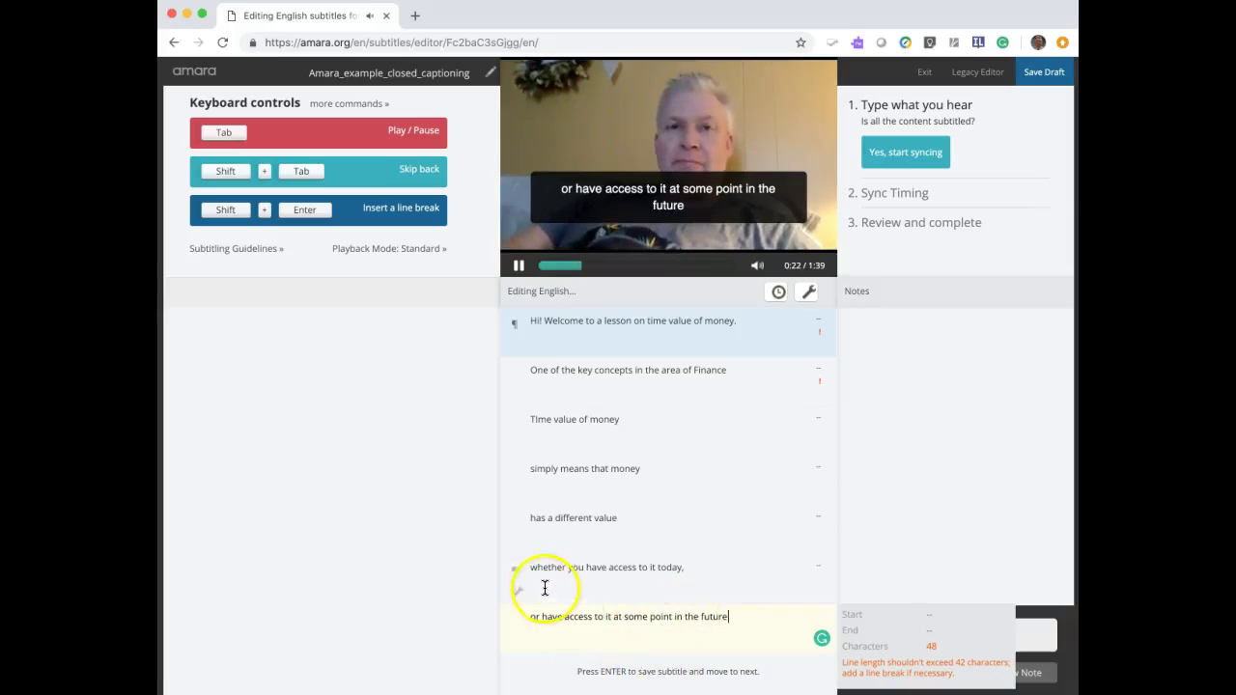
{"action": "key", "text": "Tab"}
{"action": "left_click", "coordinate": [611, 672]}
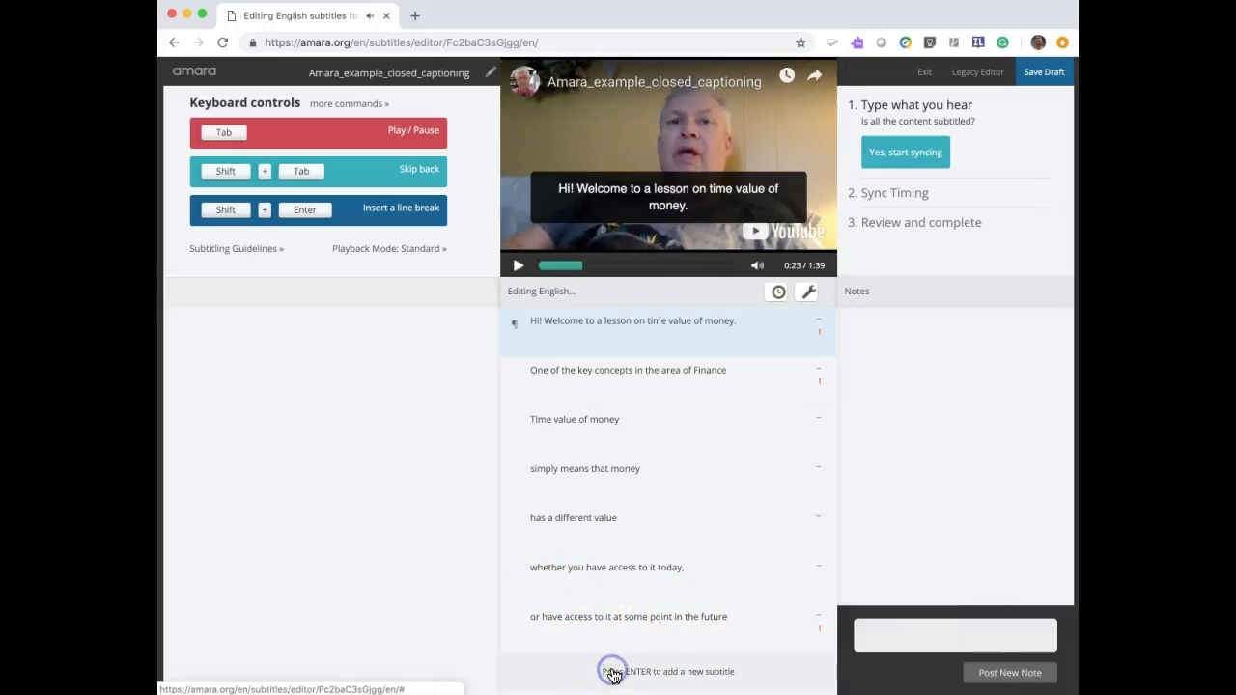
- Add the eighth subtitle "that value is going to change."
{"action": "left_click", "coordinate": [630, 670]}
{"action": "type", "text": "that value is g"}
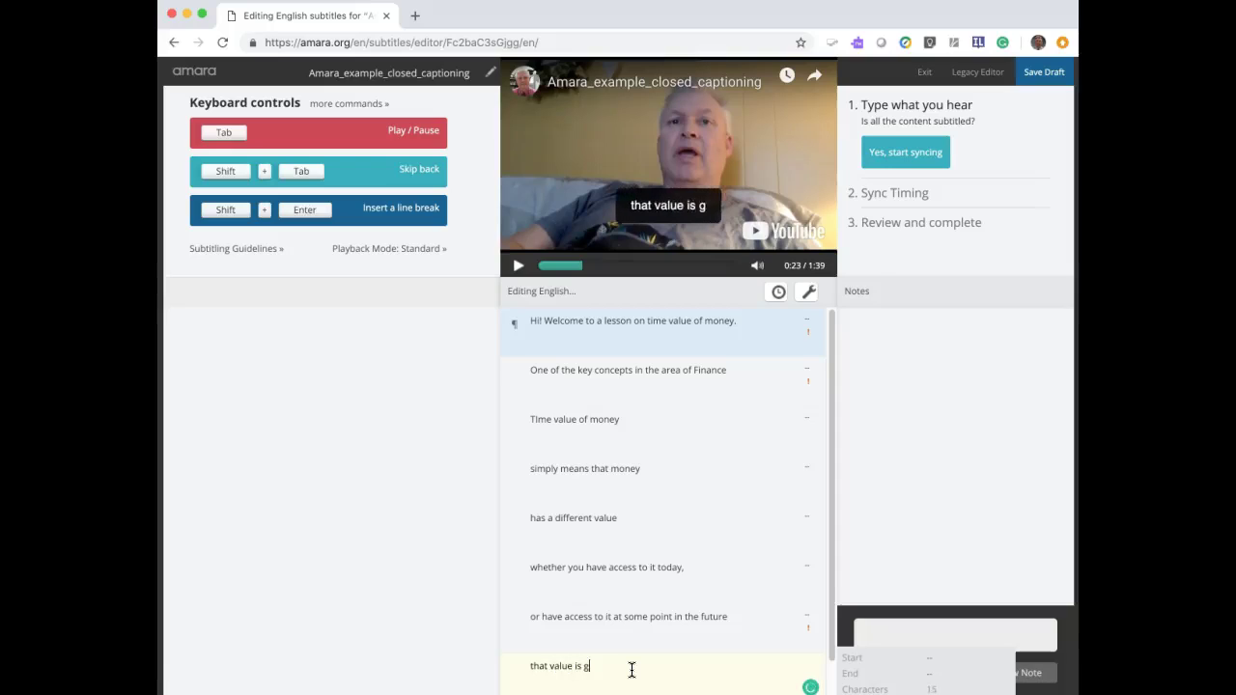
{"action": "type", "text": "oing to change."}
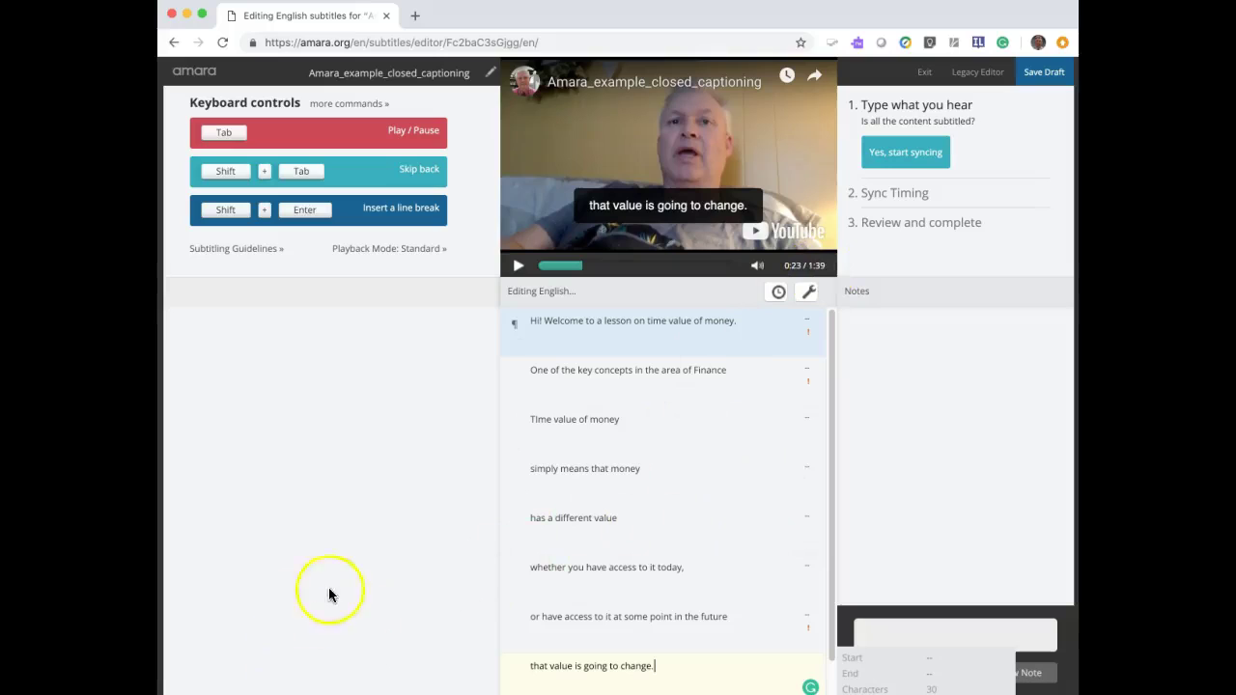
- Start the sync timing stage and play the video to about 0:17, timing the first subtitle from 0:07.14 and the second from 0:11.98
{"action": "left_click", "coordinate": [915, 156]}
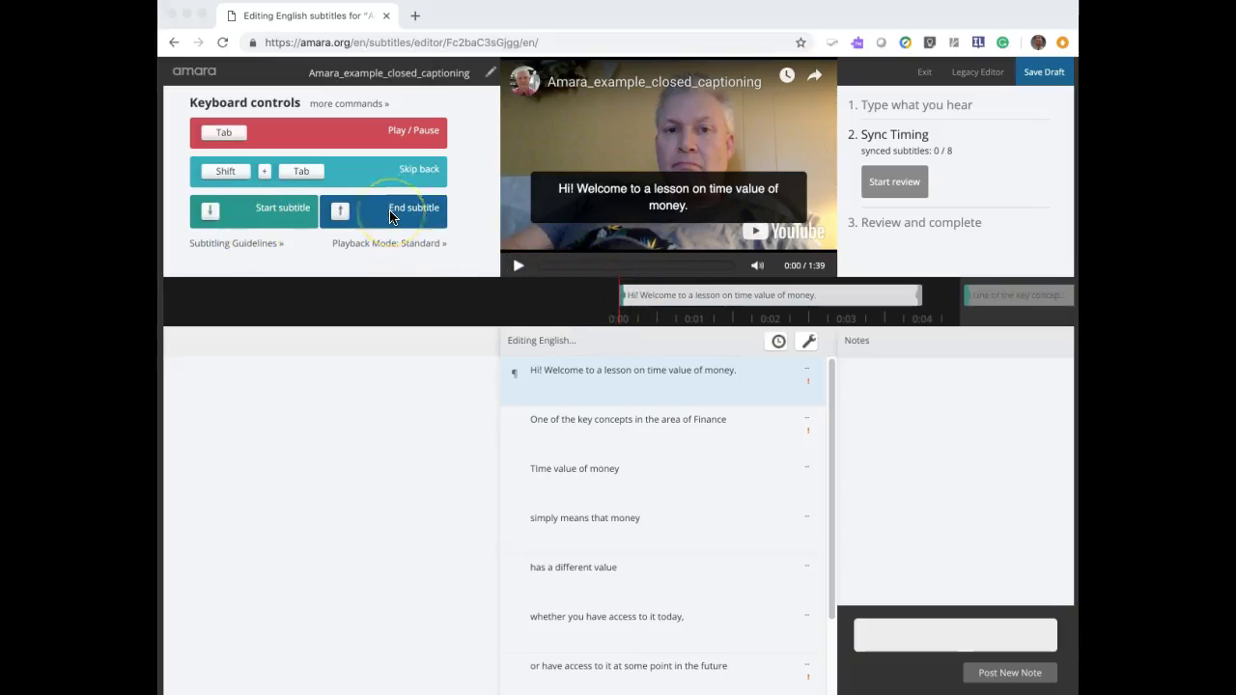
{"action": "left_click", "coordinate": [736, 375]}
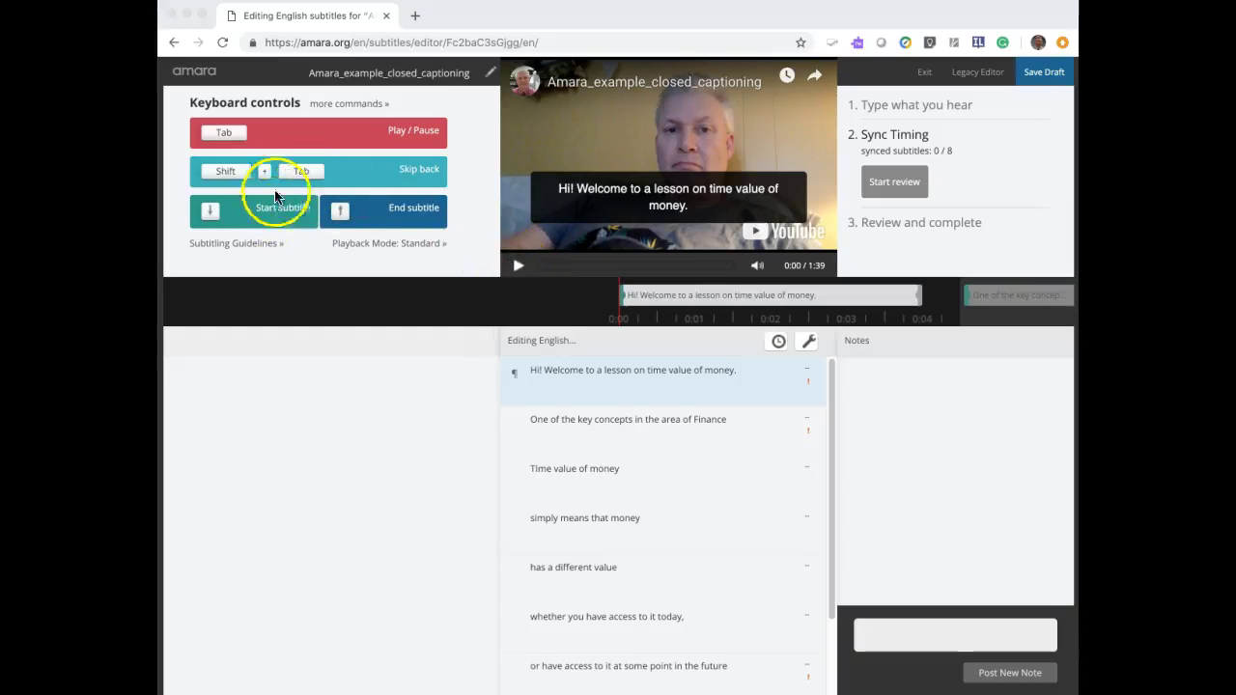
{"action": "left_click", "coordinate": [224, 138]}
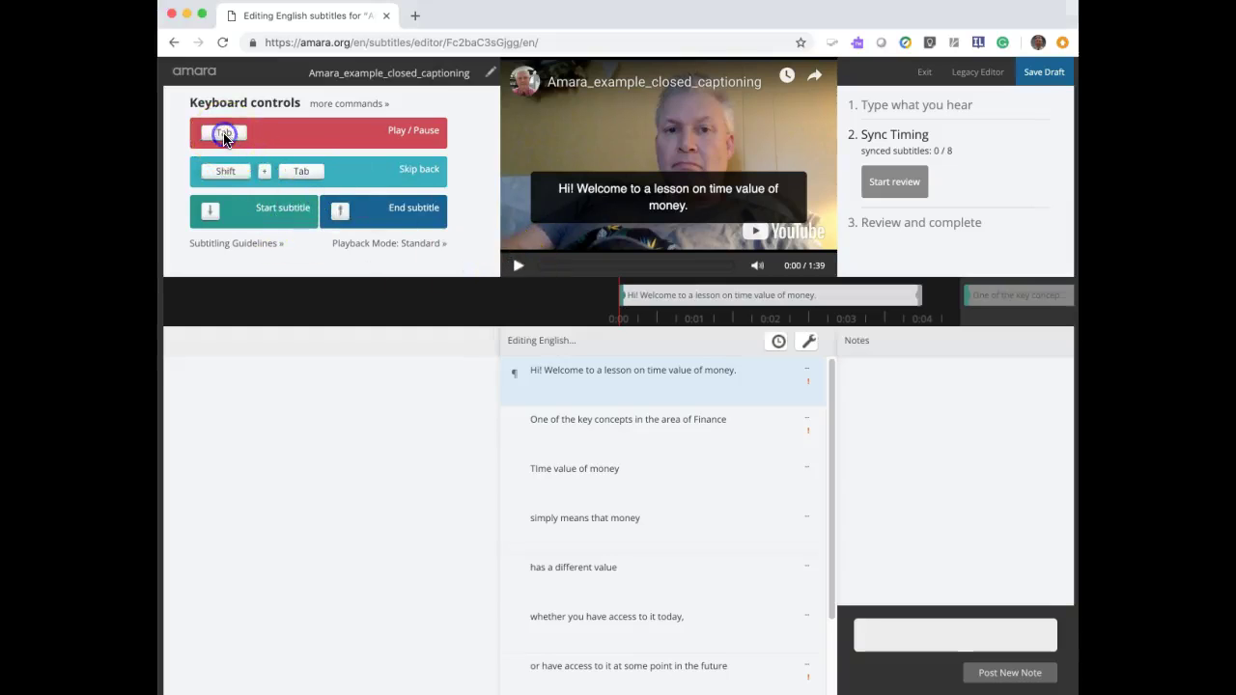
{"action": "left_click", "coordinate": [517, 267]}
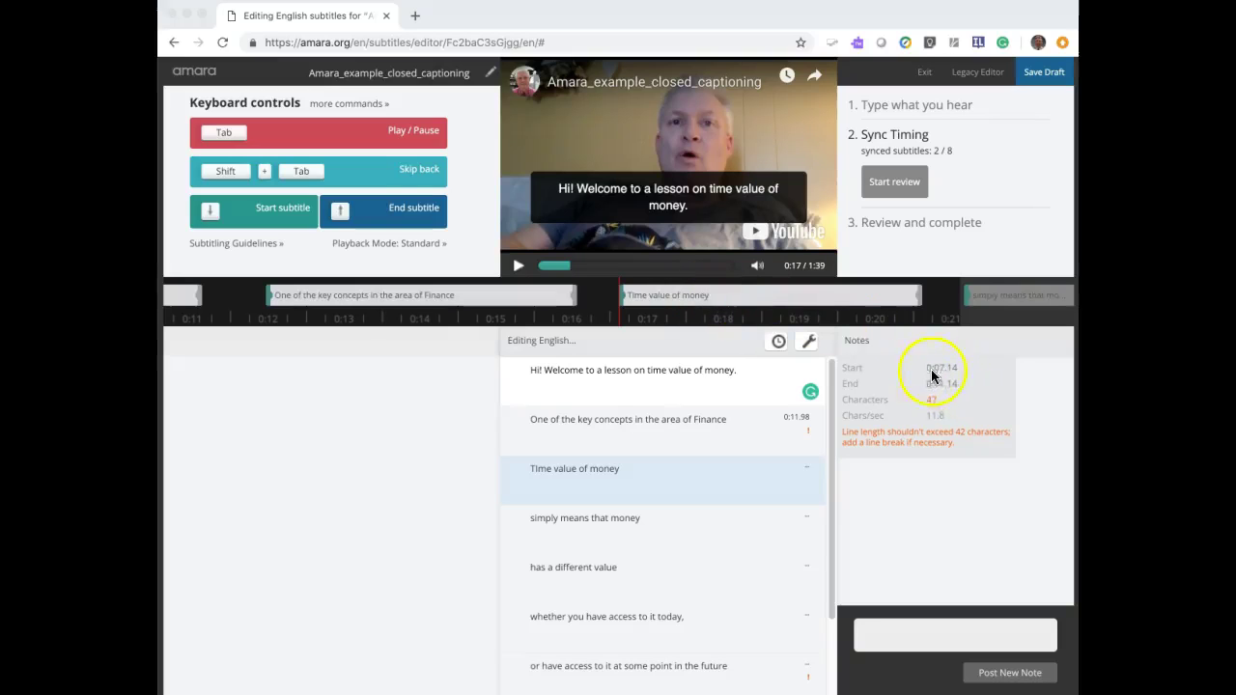
- Adjust the third subtitle on the timeline so it starts at 0:16.62 and ends at about 0:20.2
{"action": "left_click", "coordinate": [703, 299]}
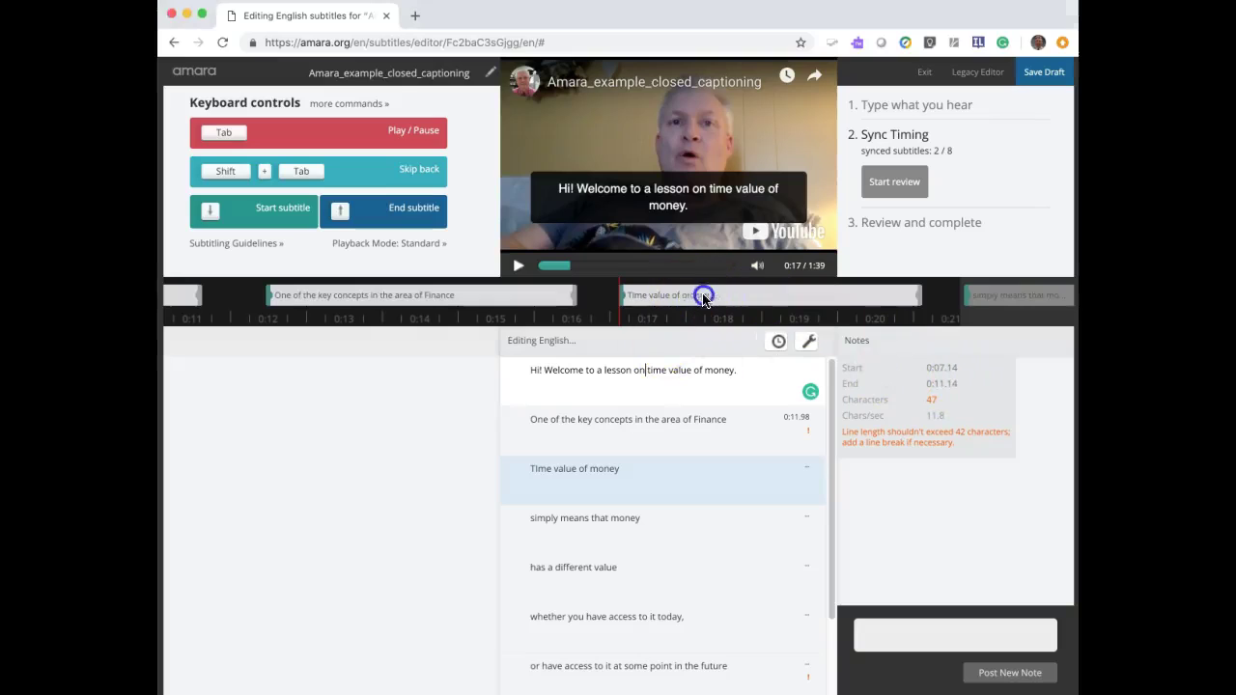
{"action": "left_click_drag", "start_coordinate": [646, 294], "coordinate": [648, 321]}
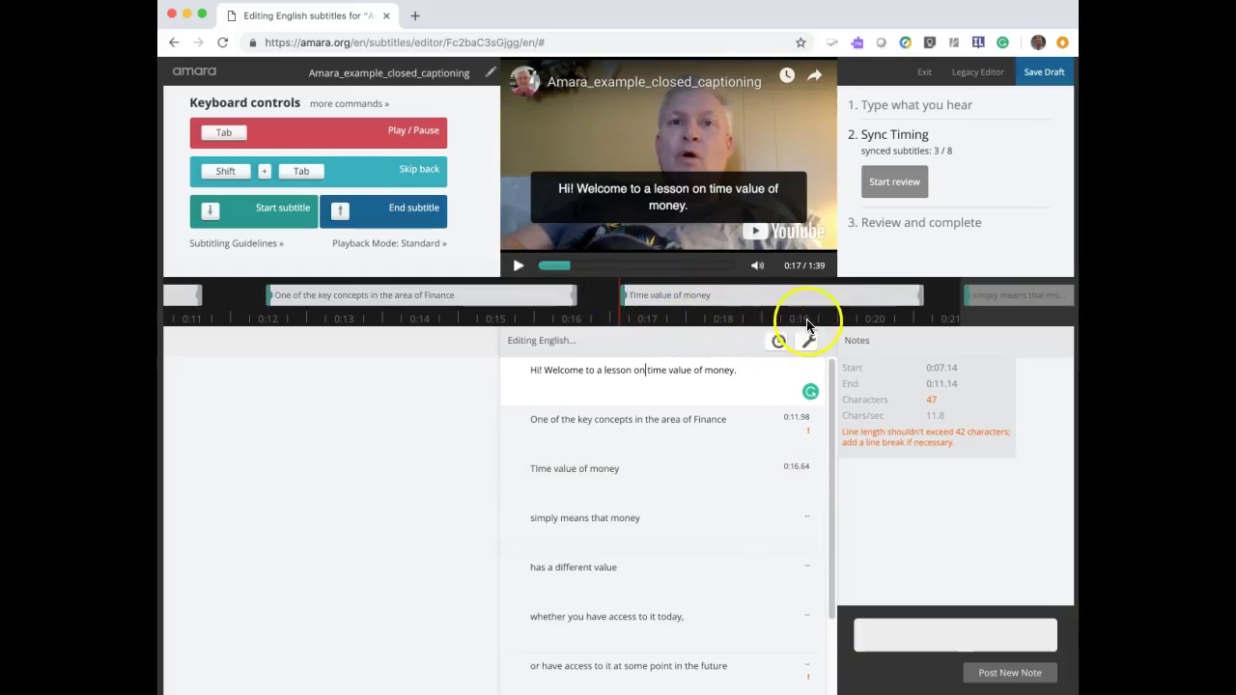
{"action": "mouse_move", "coordinate": [736, 295]}
{"action": "left_mouse_down"}
{"action": "mouse_move", "coordinate": [695, 296]}
{"action": "mouse_move", "coordinate": [734, 296]}
{"action": "left_mouse_up"}
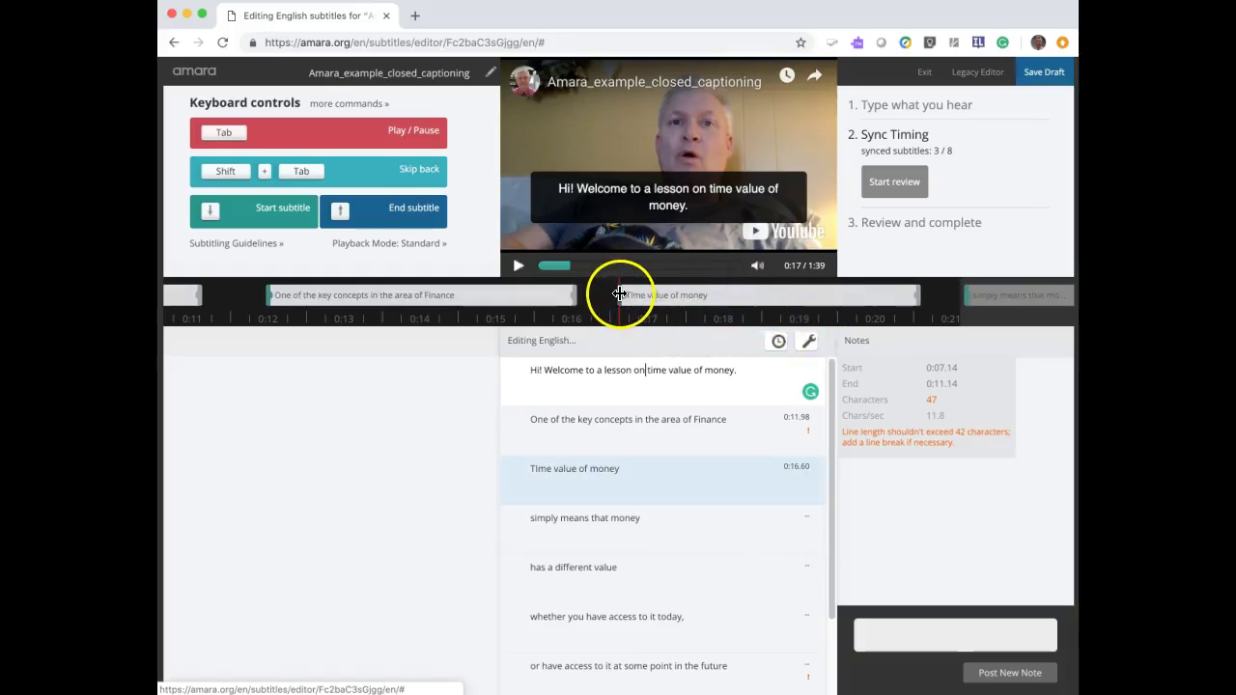
{"action": "left_click_drag", "start_coordinate": [620, 293], "coordinate": [620, 296]}
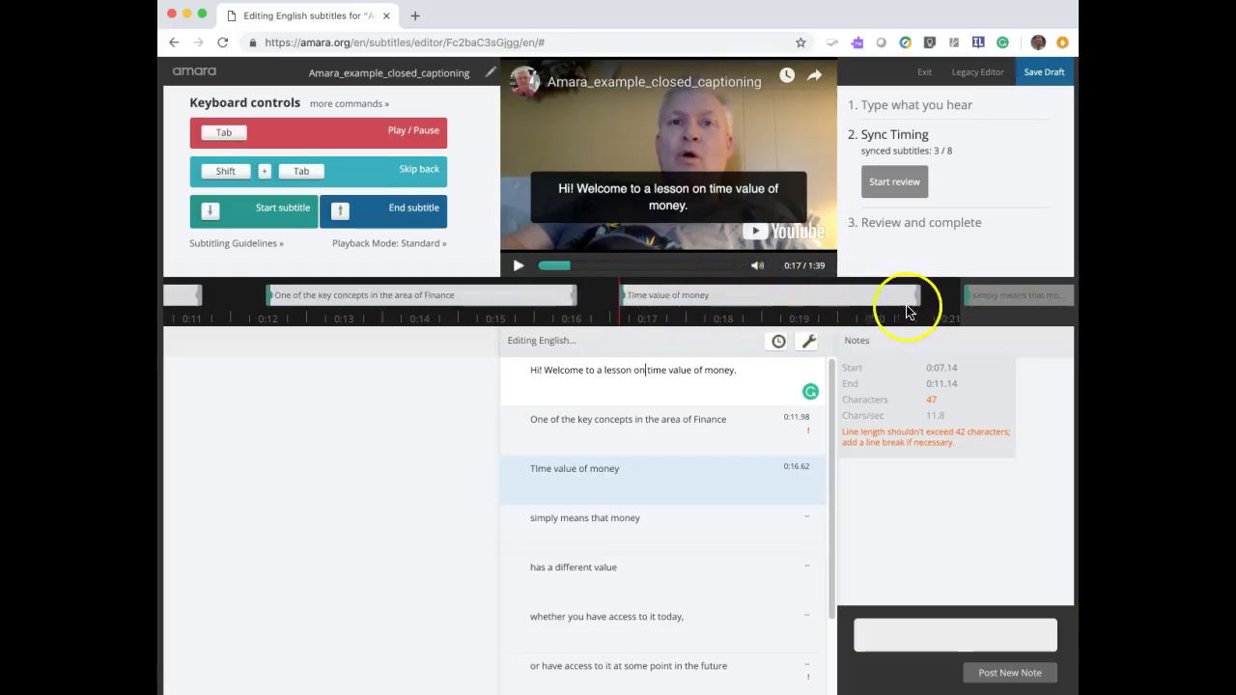
{"action": "left_click_drag", "start_coordinate": [918, 294], "coordinate": [889, 299]}
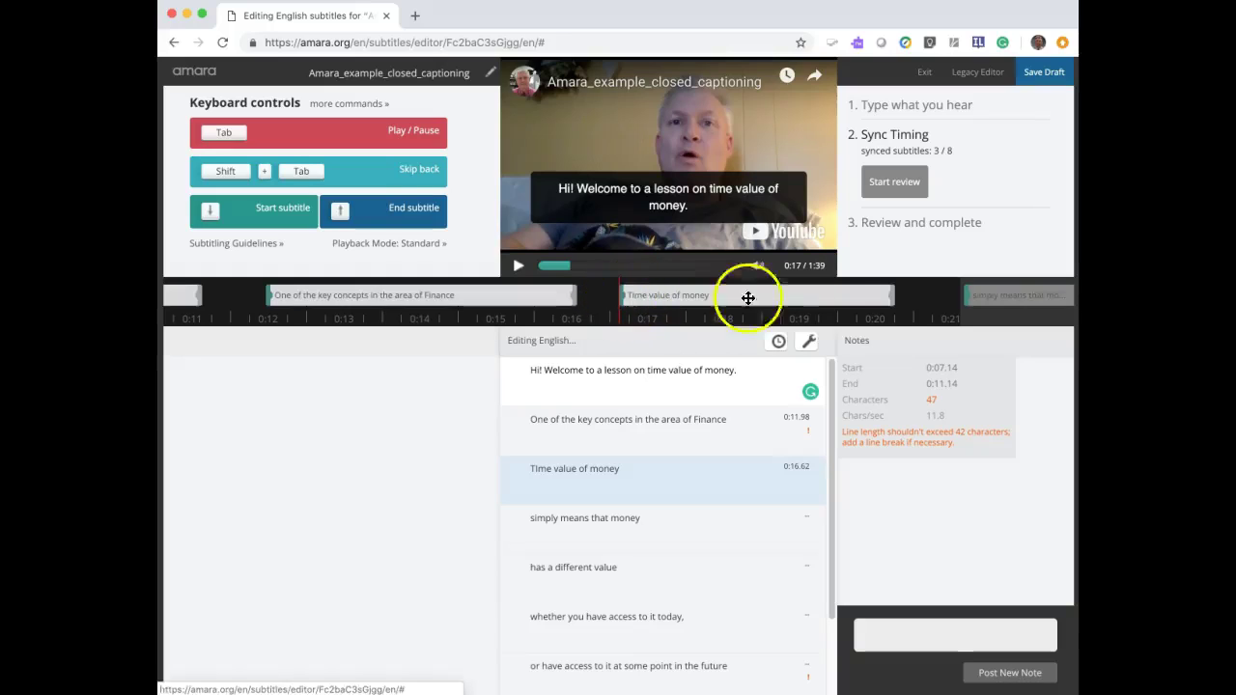
{"action": "mouse_move", "coordinate": [828, 292]}
{"action": "left_mouse_down"}
{"action": "mouse_move", "coordinate": [859, 292]}
{"action": "mouse_move", "coordinate": [822, 297]}
{"action": "left_mouse_up"}
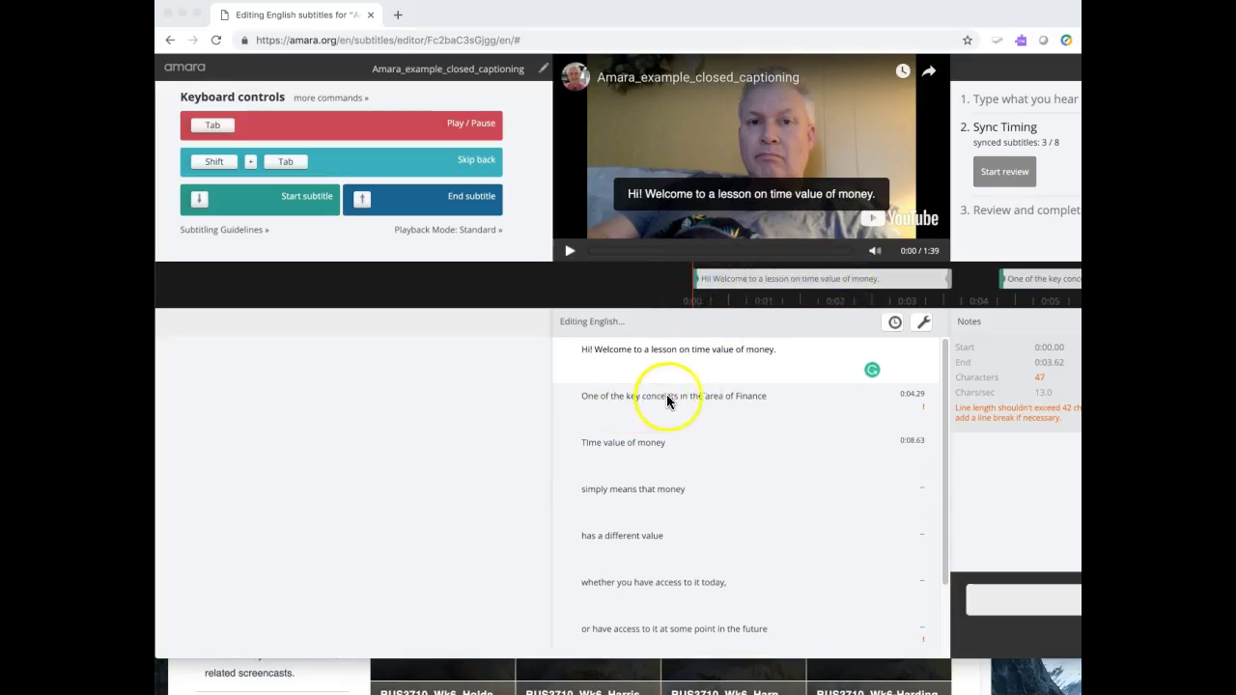
- Retime the first subtitle on the timeline to 0:00.01–0:03.17 and start the second subtitle at 0:03.75
{"action": "left_click", "coordinate": [710, 402]}
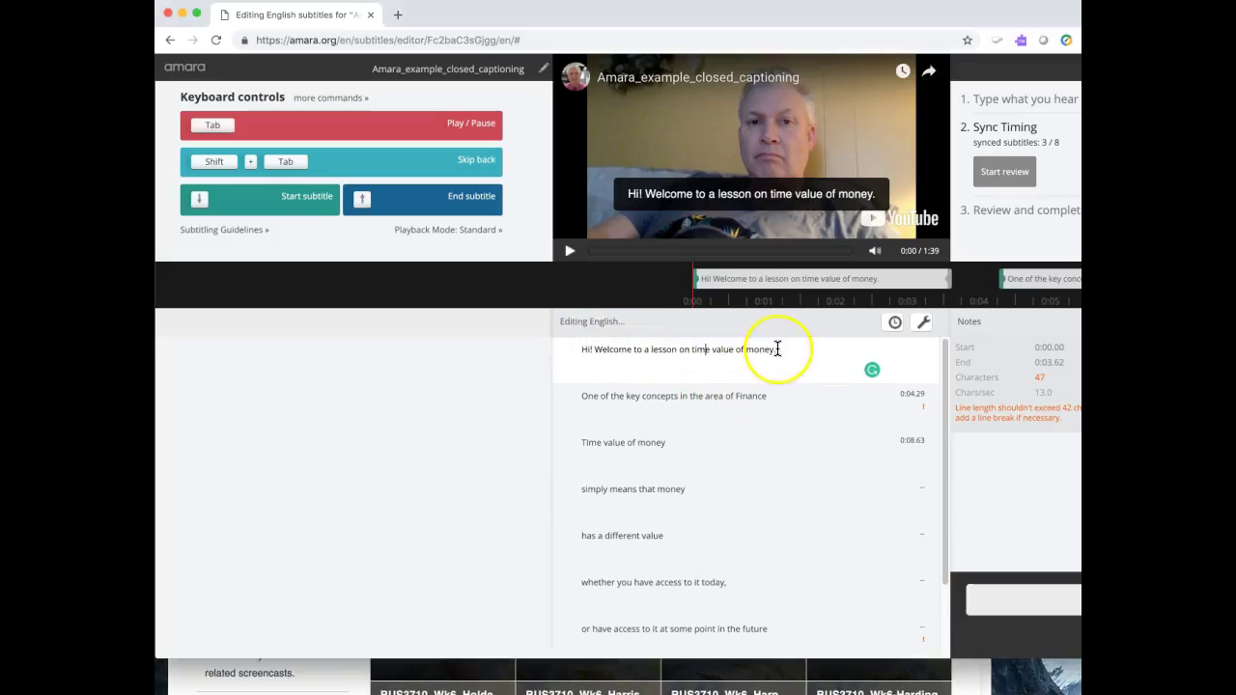
{"action": "left_click", "coordinate": [1036, 356]}
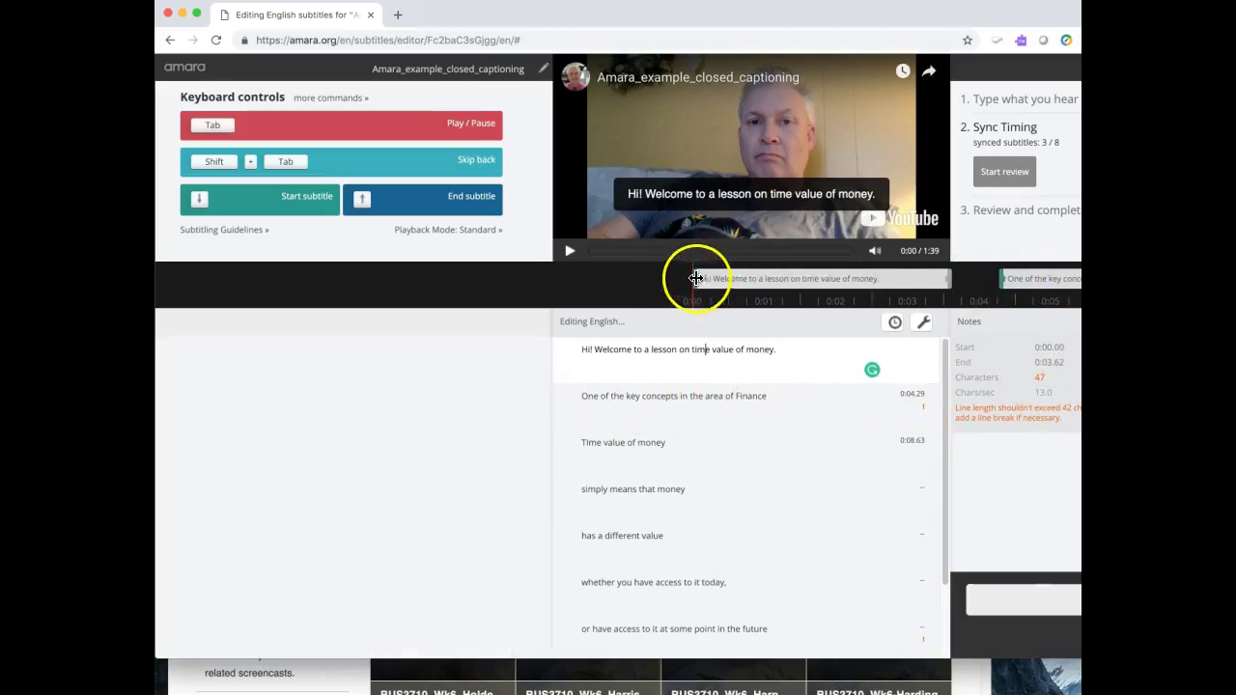
{"action": "left_click_drag", "start_coordinate": [1042, 279], "coordinate": [997, 279]}
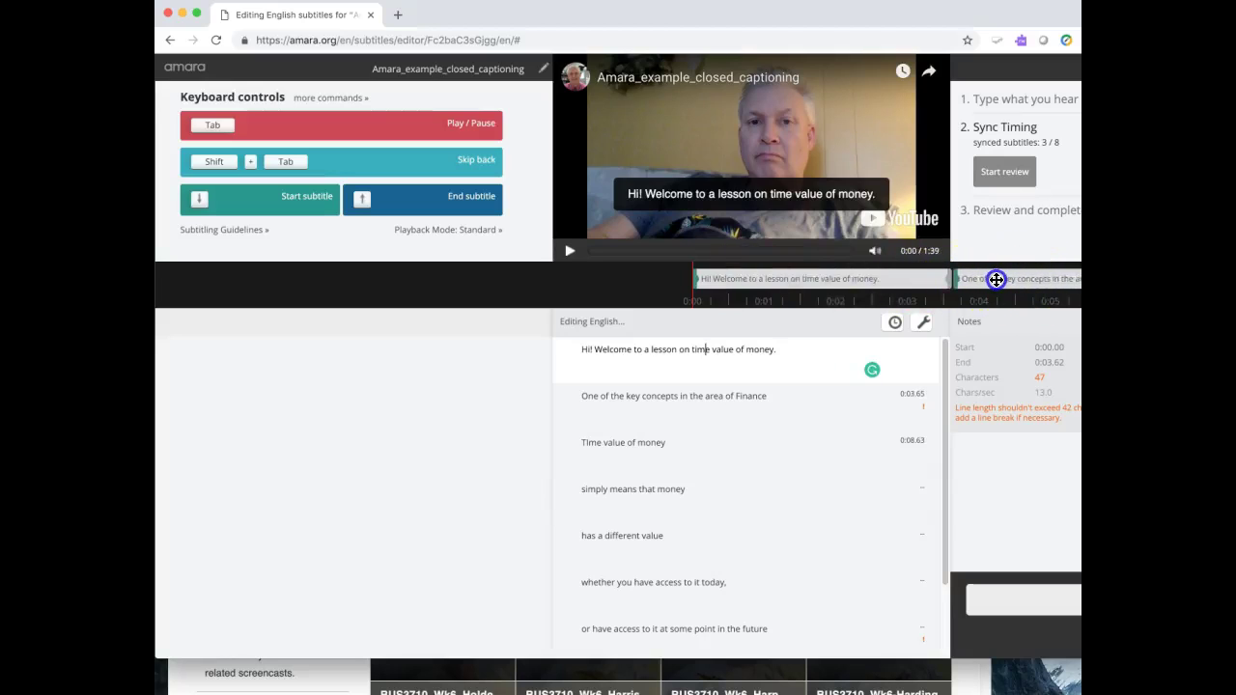
{"action": "left_click_drag", "start_coordinate": [1016, 279], "coordinate": [1032, 279]}
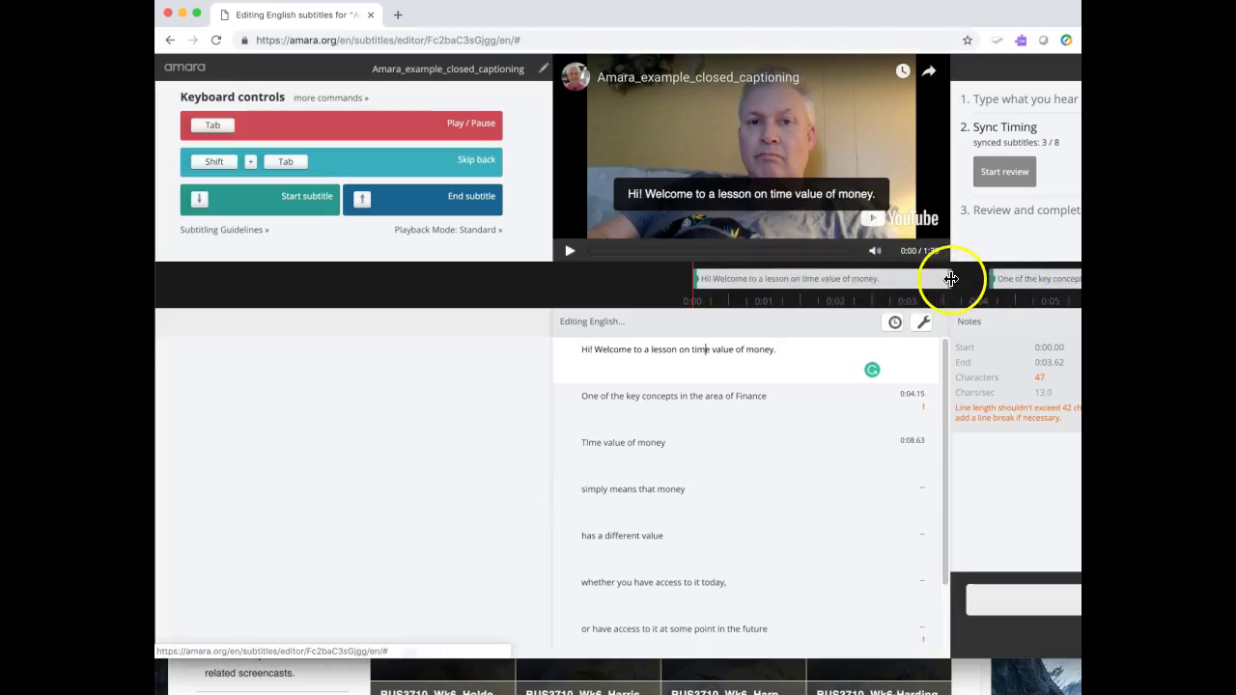
{"action": "left_click_drag", "start_coordinate": [950, 279], "coordinate": [914, 281]}
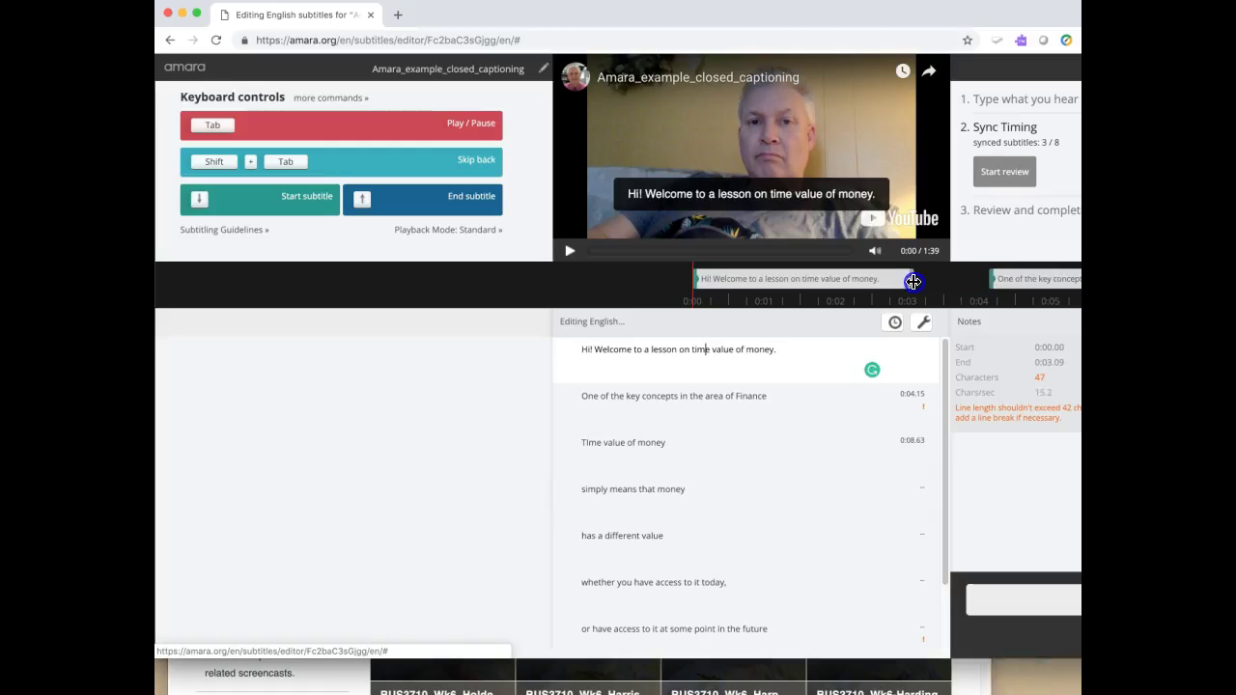
{"action": "left_click_drag", "start_coordinate": [1027, 281], "coordinate": [998, 280]}
{"action": "mouse_move", "coordinate": [891, 278]}
{"action": "left_mouse_down"}
{"action": "mouse_move", "coordinate": [905, 279]}
{"action": "mouse_move", "coordinate": [893, 279]}
{"action": "left_mouse_up"}
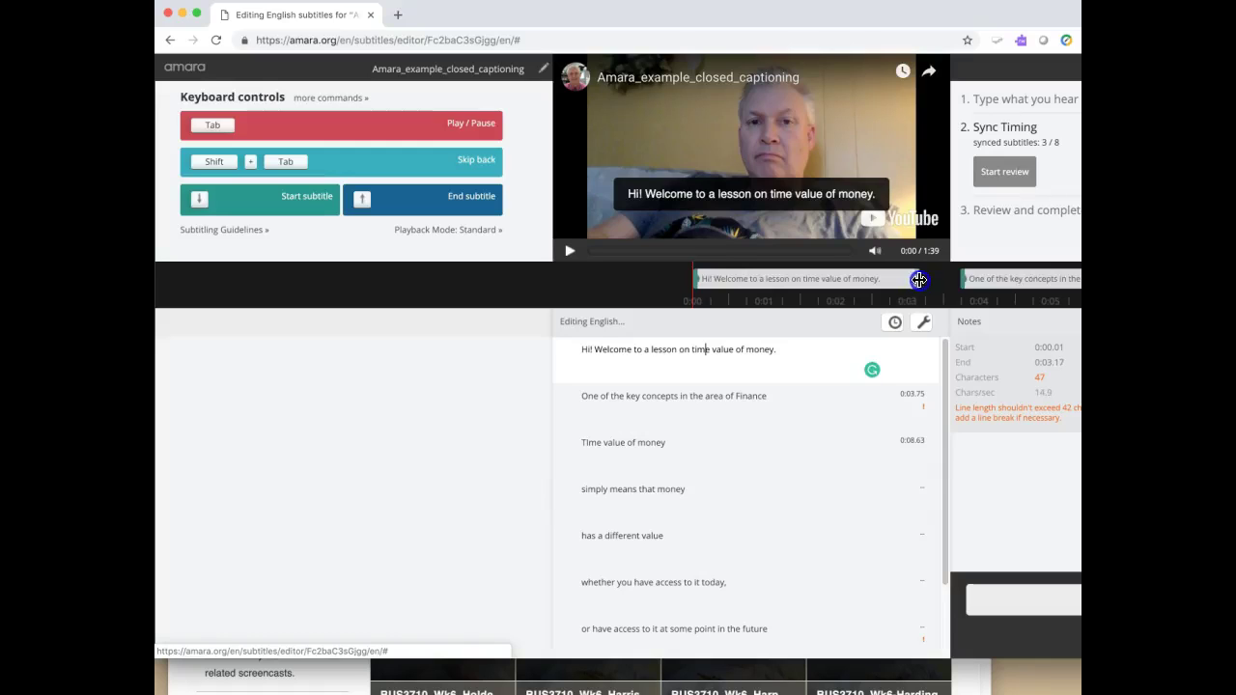
- Play the video to about 0:04, then retime the first subtitle to 0:00.36 through about 0:03.9 and start the second at 0:04.32
{"action": "left_click", "coordinate": [569, 253]}
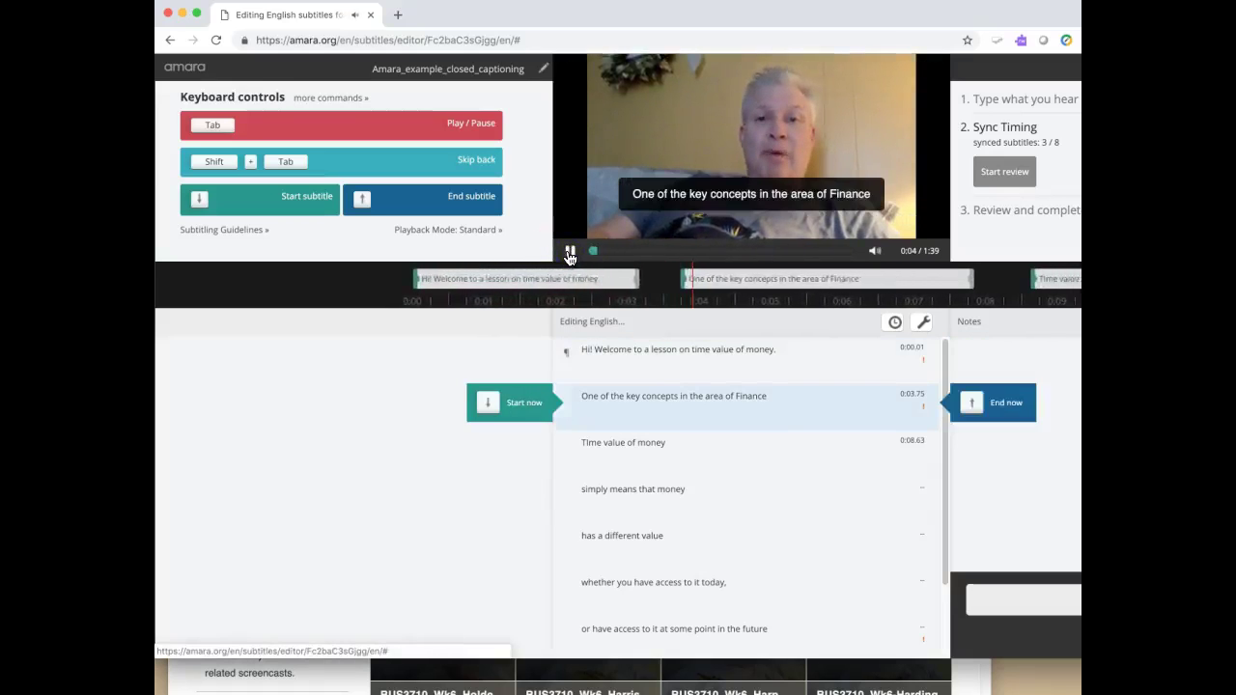
{"action": "left_click", "coordinate": [568, 253]}
{"action": "left_click_drag", "start_coordinate": [506, 280], "coordinate": [530, 280]}
{"action": "left_click_drag", "start_coordinate": [706, 276], "coordinate": [751, 278]}
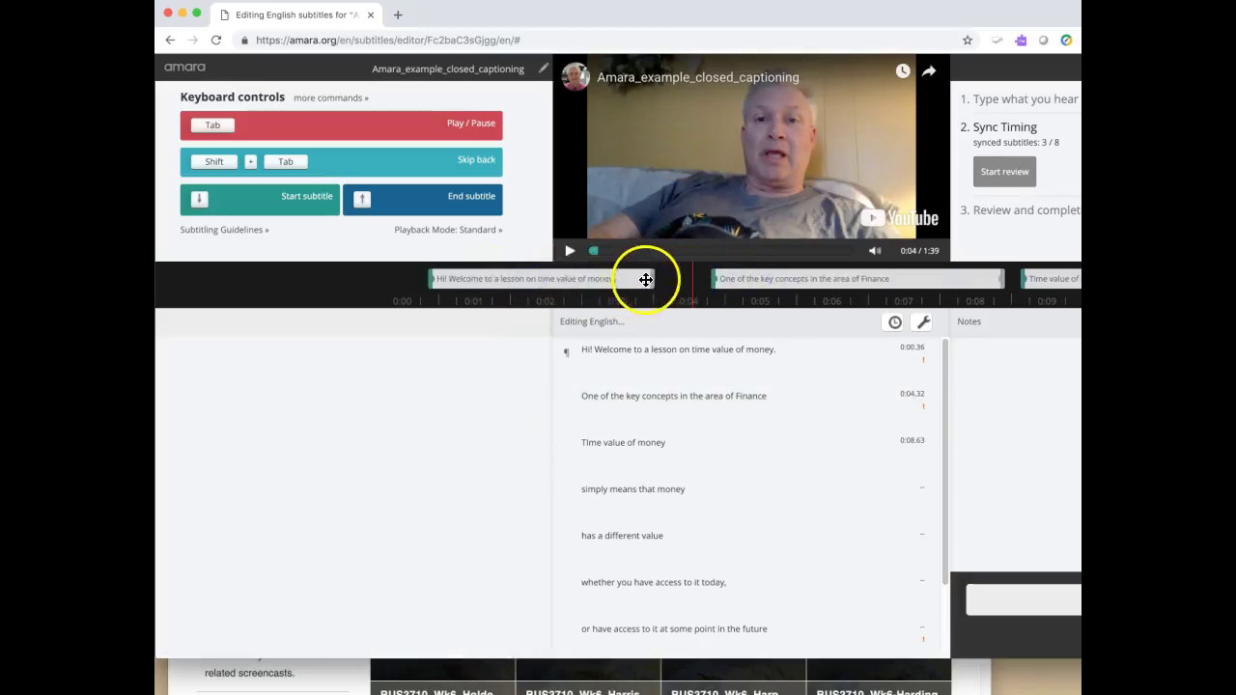
{"action": "left_click_drag", "start_coordinate": [628, 279], "coordinate": [666, 279]}
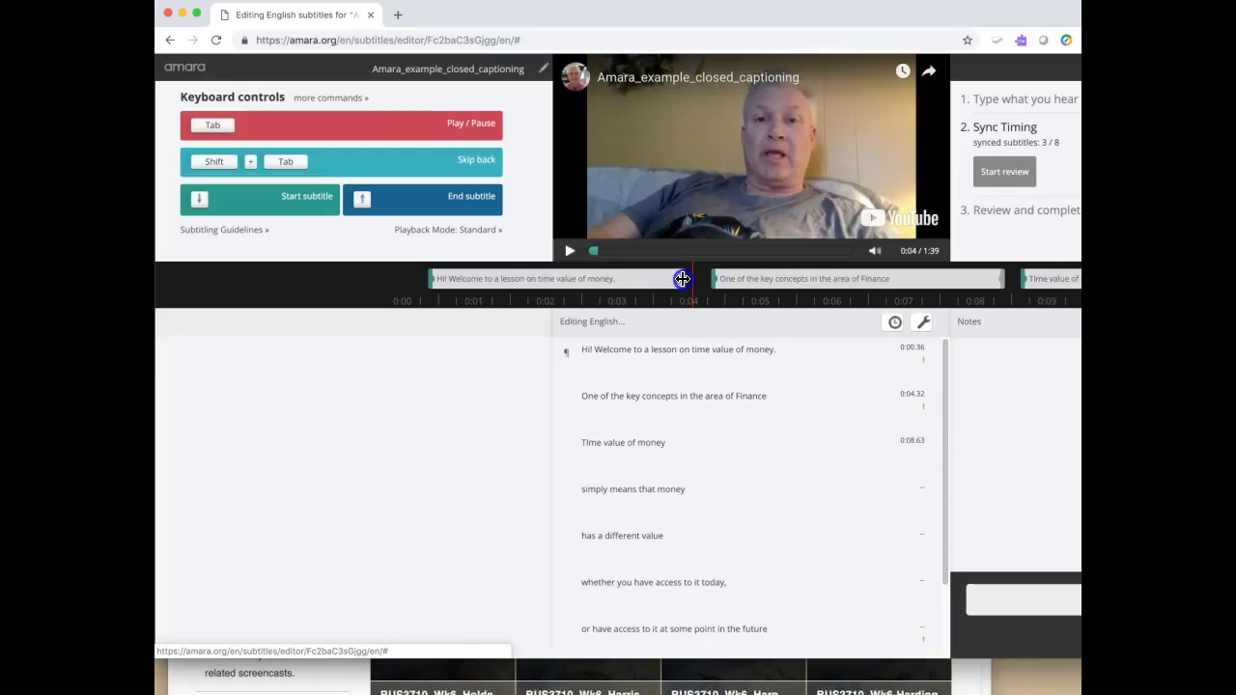
{"action": "left_click_drag", "start_coordinate": [678, 279], "coordinate": [682, 279]}
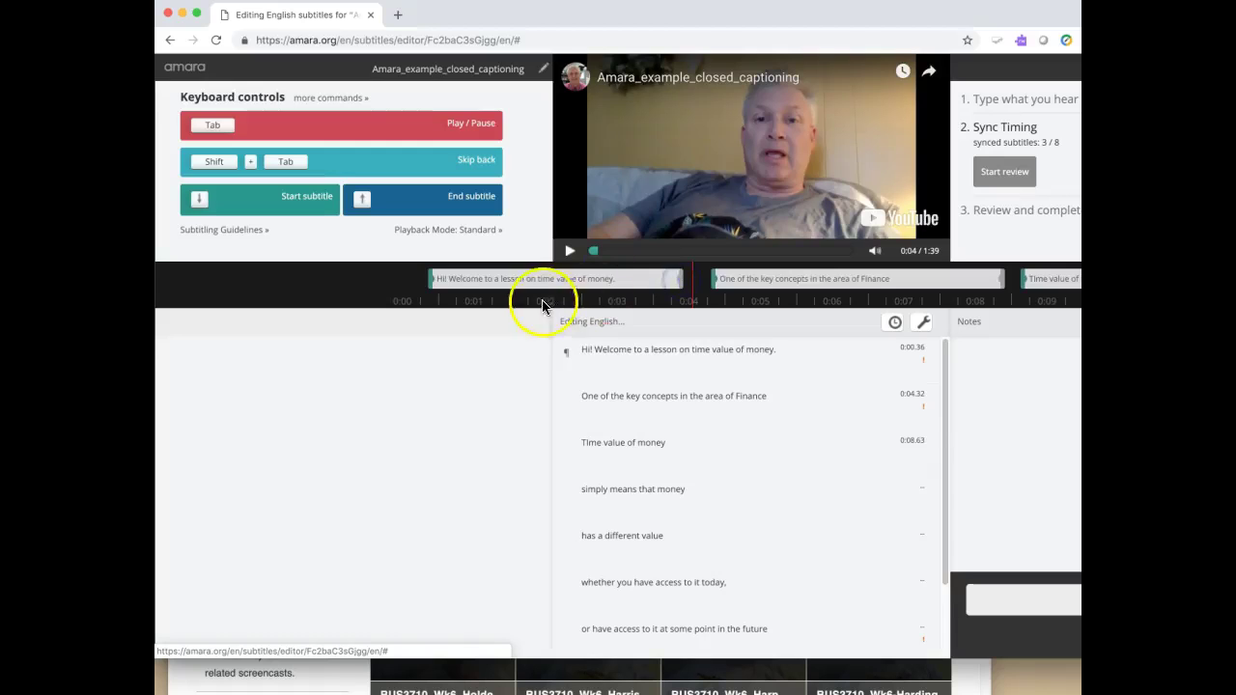
{"action": "left_click", "coordinate": [555, 306]}
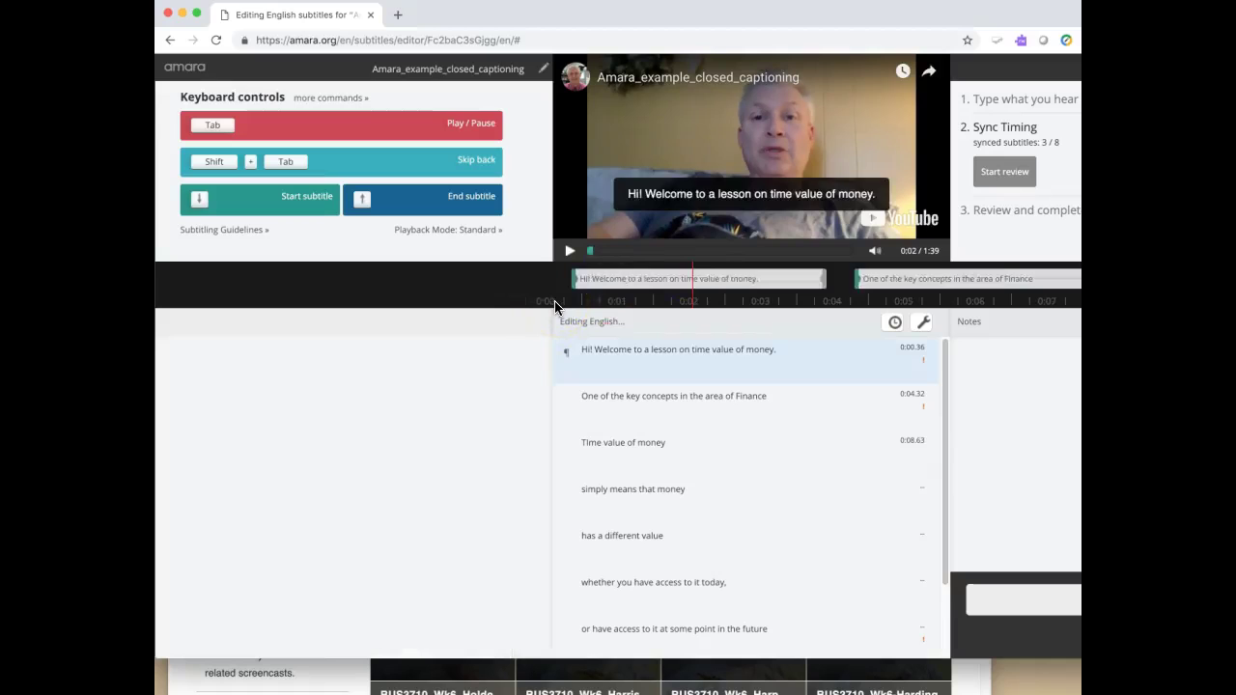
- Play the video to about 0:04, then start the second subtitle at 0:04.48 on the timeline
{"action": "left_click", "coordinate": [555, 306]}
{"action": "left_click", "coordinate": [569, 251]}
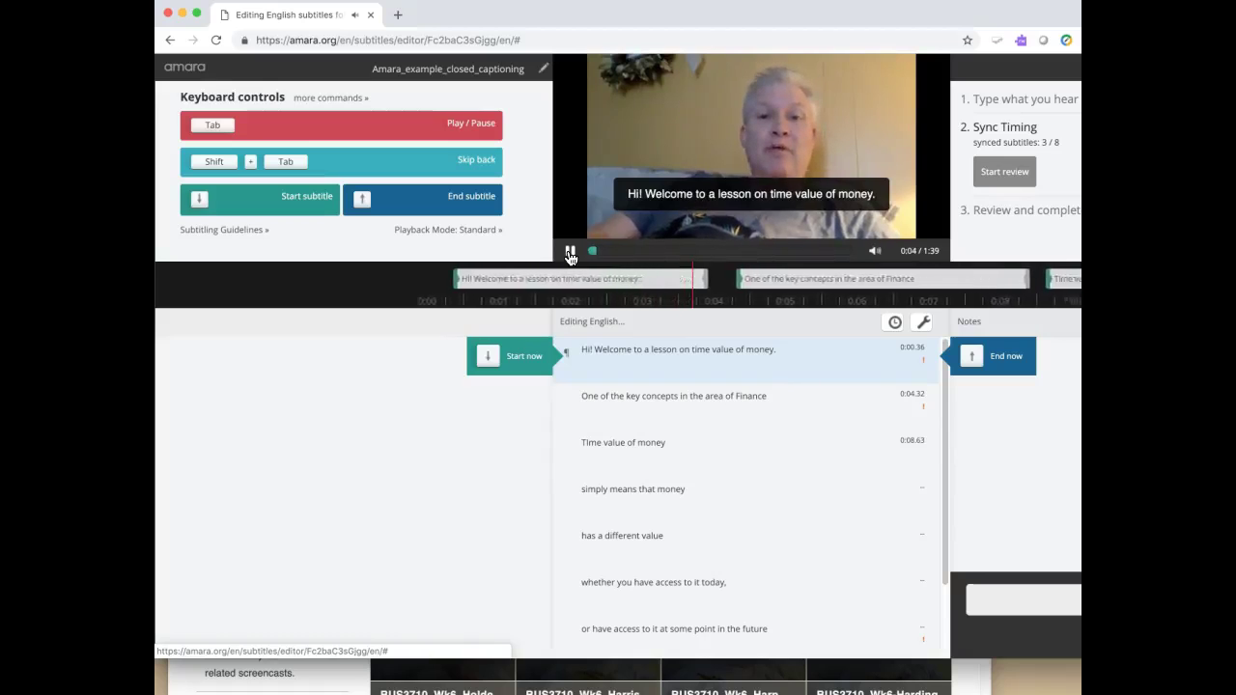
{"action": "left_click", "coordinate": [570, 252]}
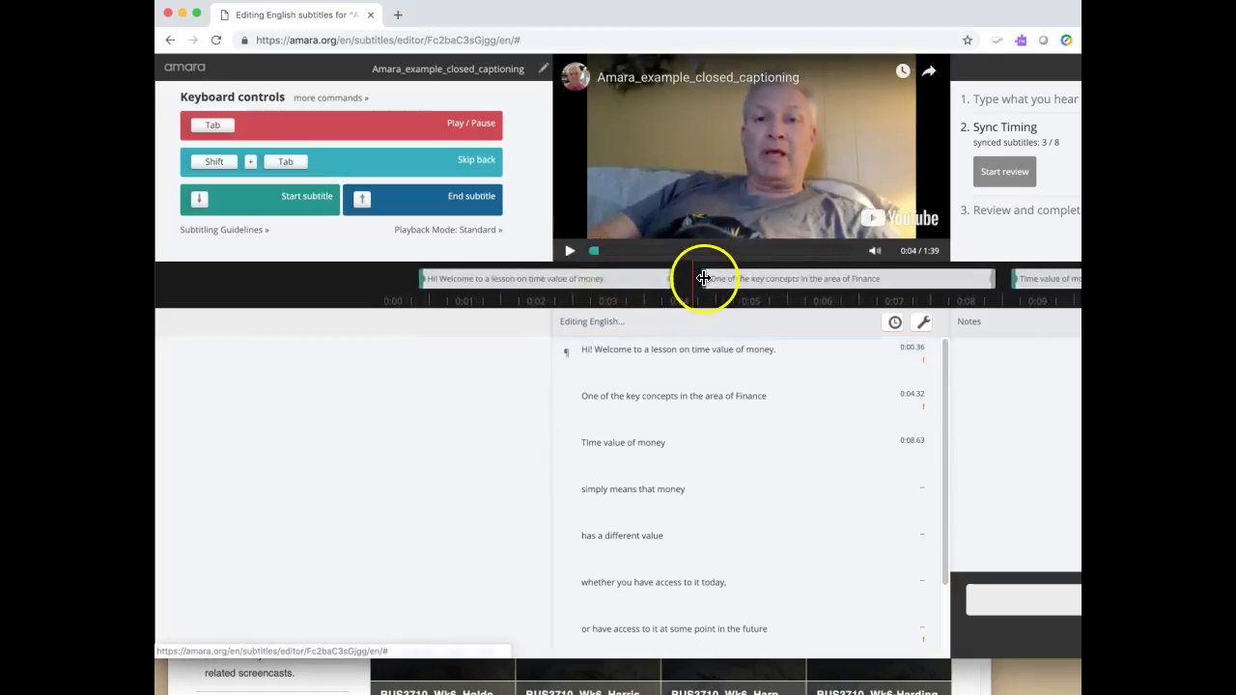
{"action": "left_click_drag", "start_coordinate": [705, 279], "coordinate": [716, 279]}
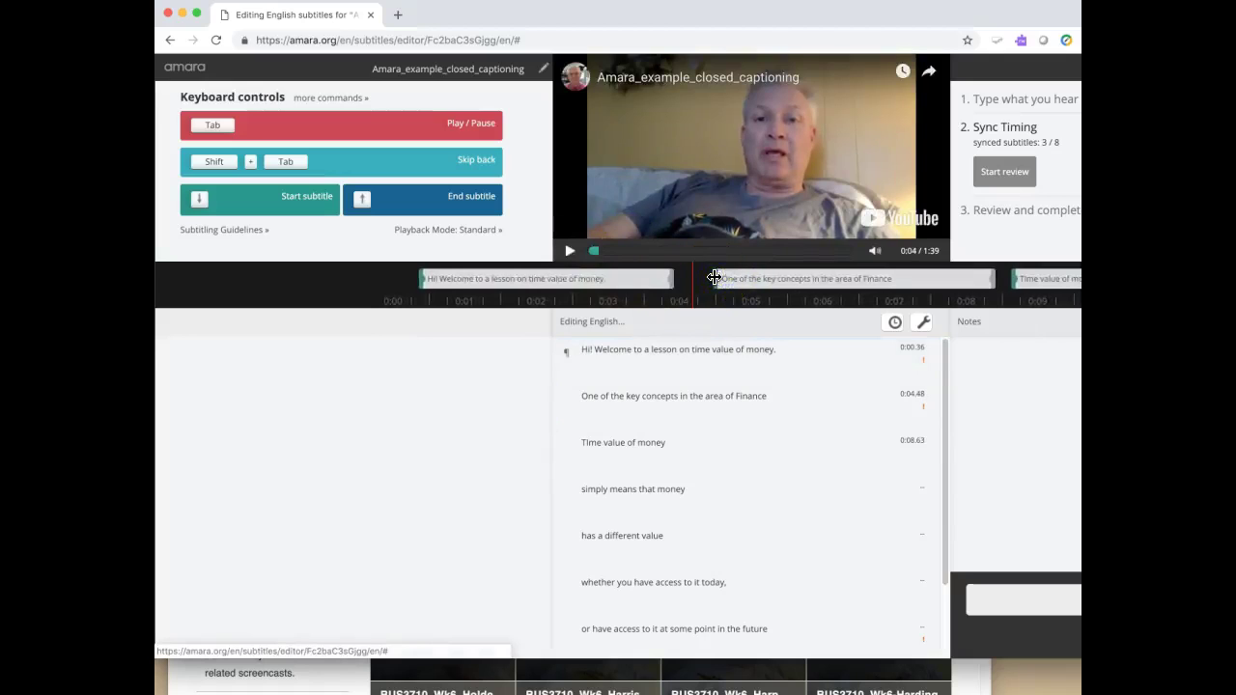
- Play the video to about 0:10 and move the "Time value of money" subtitle to start at 0:09.99
{"action": "key", "text": "Tab"}
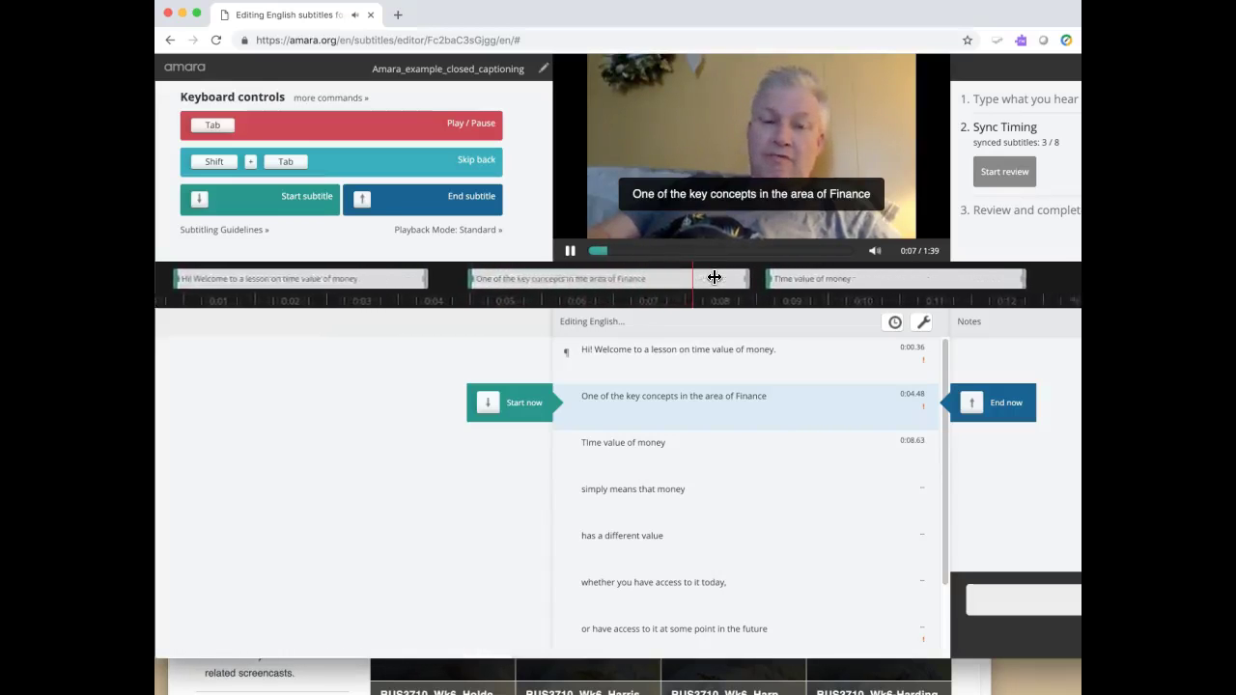
{"action": "key", "text": "Tab"}
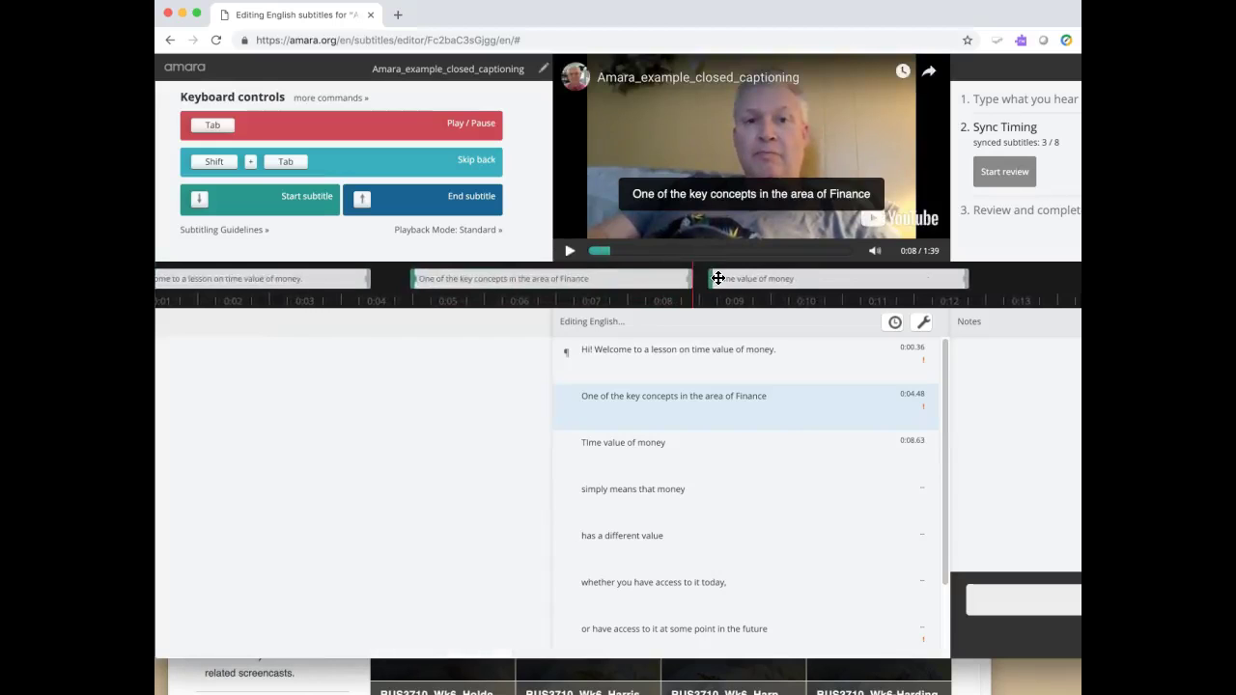
{"action": "key", "text": "Tab"}
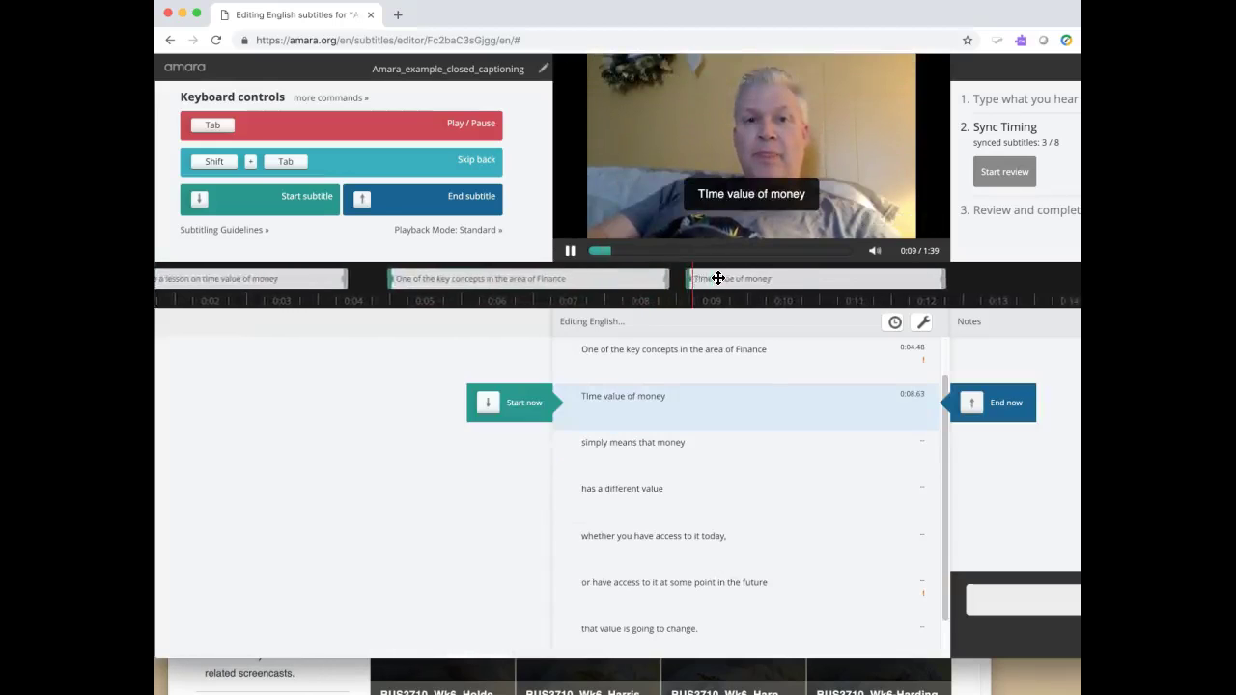
{"action": "left_click_drag", "start_coordinate": [717, 276], "coordinate": [743, 279]}
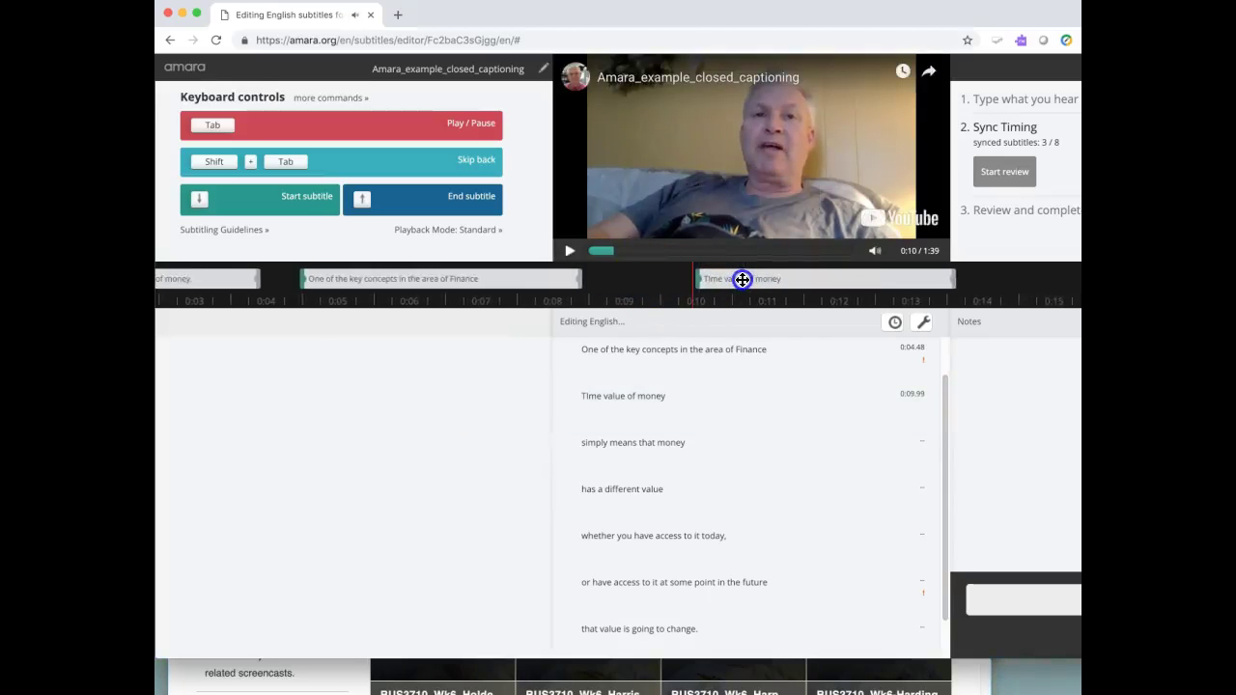
- Play to about 0:12, end "Time value of money" at about 0:11.3, and start "simply means that money" at 0:11.56
{"action": "key", "text": "Tab"}
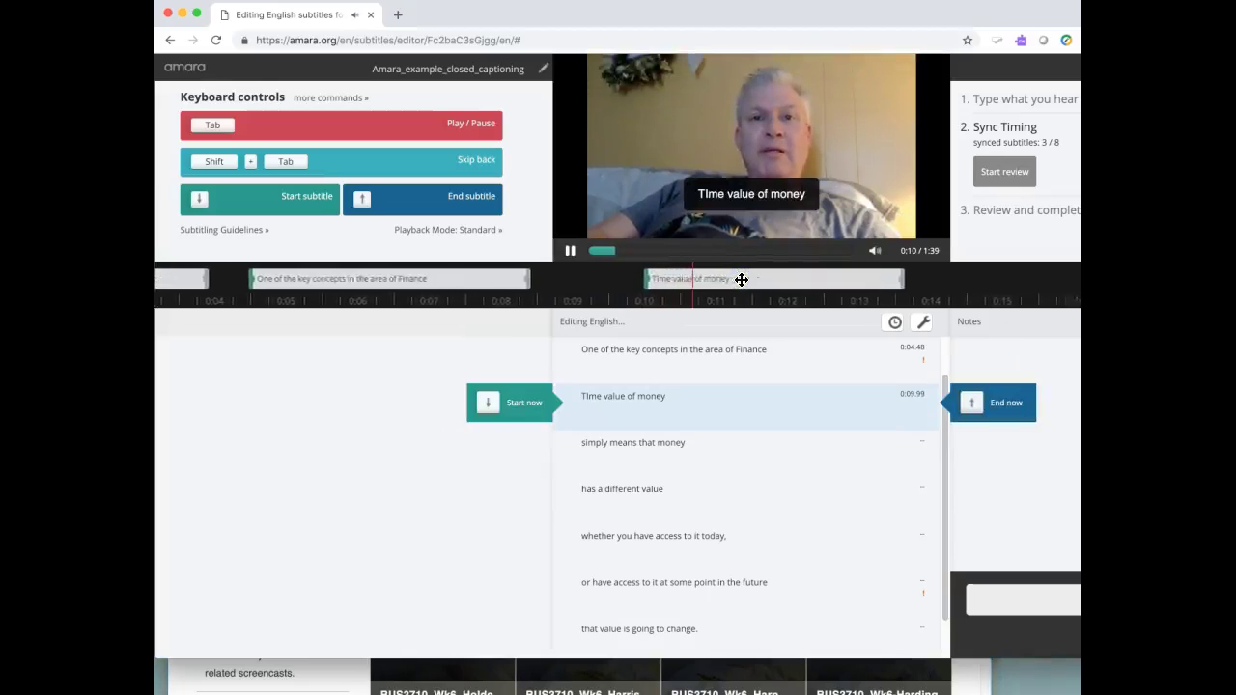
{"action": "key", "text": "Tab"}
{"action": "left_click_drag", "start_coordinate": [801, 277], "coordinate": [663, 281]}
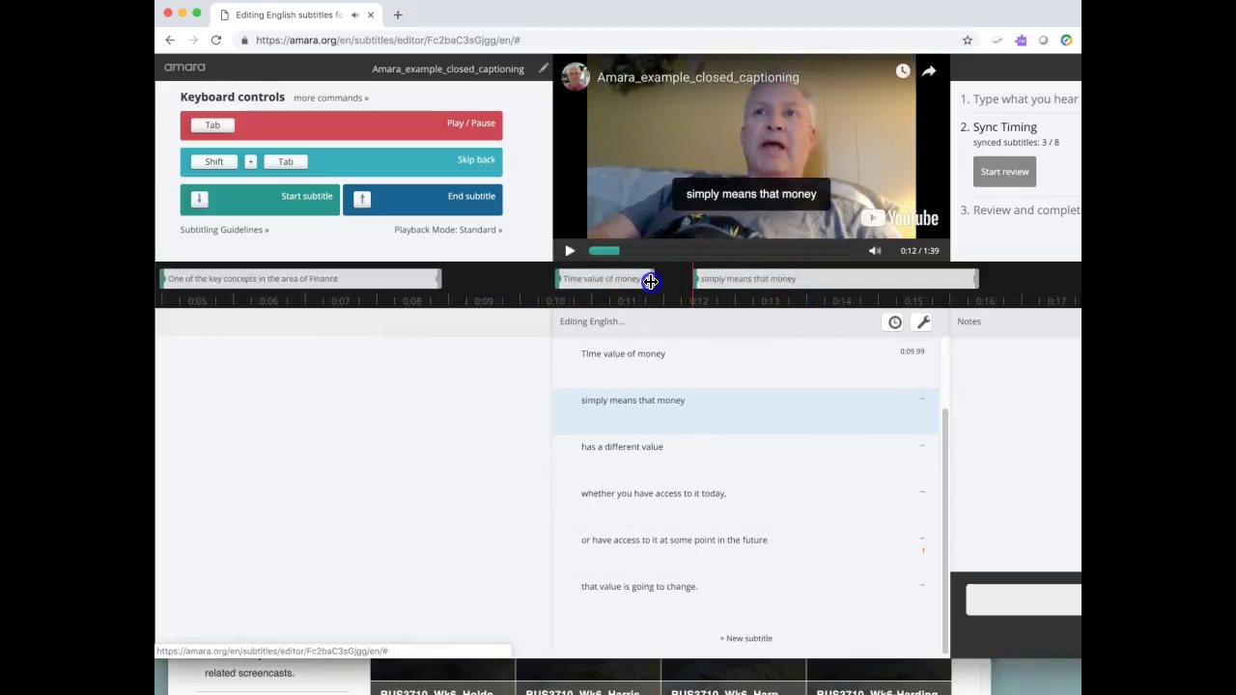
{"action": "left_click_drag", "start_coordinate": [822, 276], "coordinate": [796, 278]}
- Replay from about 0:09 and retime the "Time value of money" subtitle to start at 0:09.60 and end earlier, at about 0:10.9
{"action": "left_click_drag", "start_coordinate": [618, 286], "coordinate": [509, 287]}
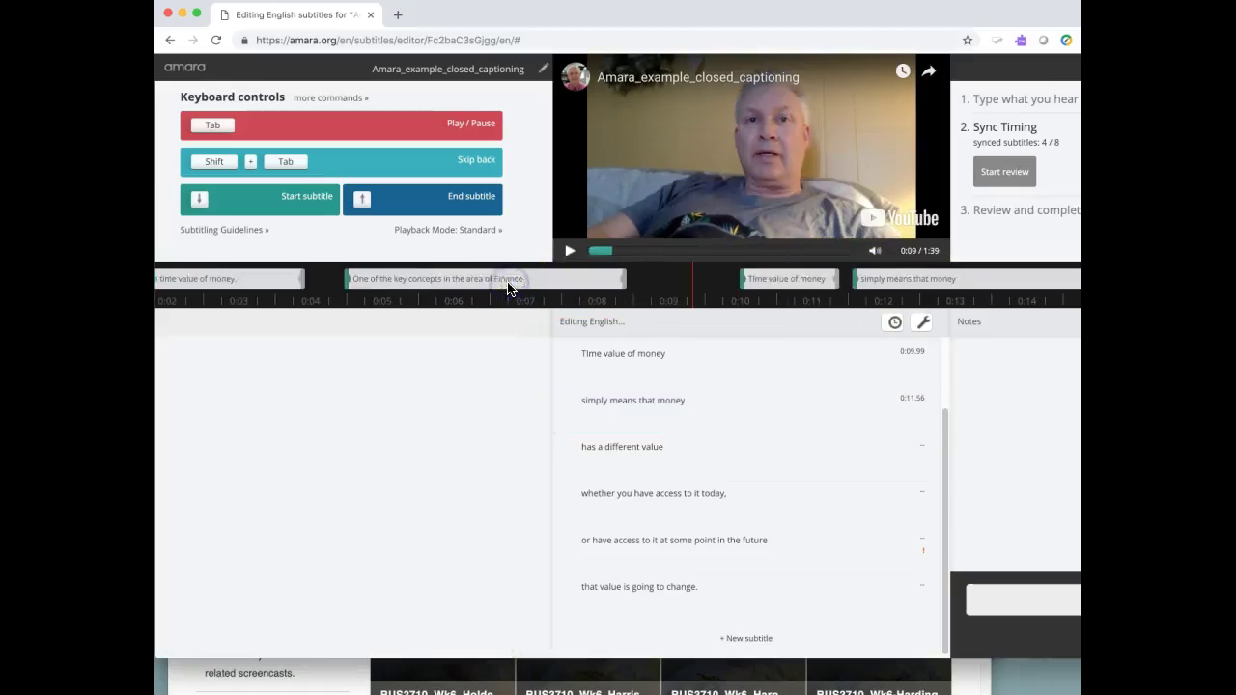
{"action": "key", "text": "Tab"}
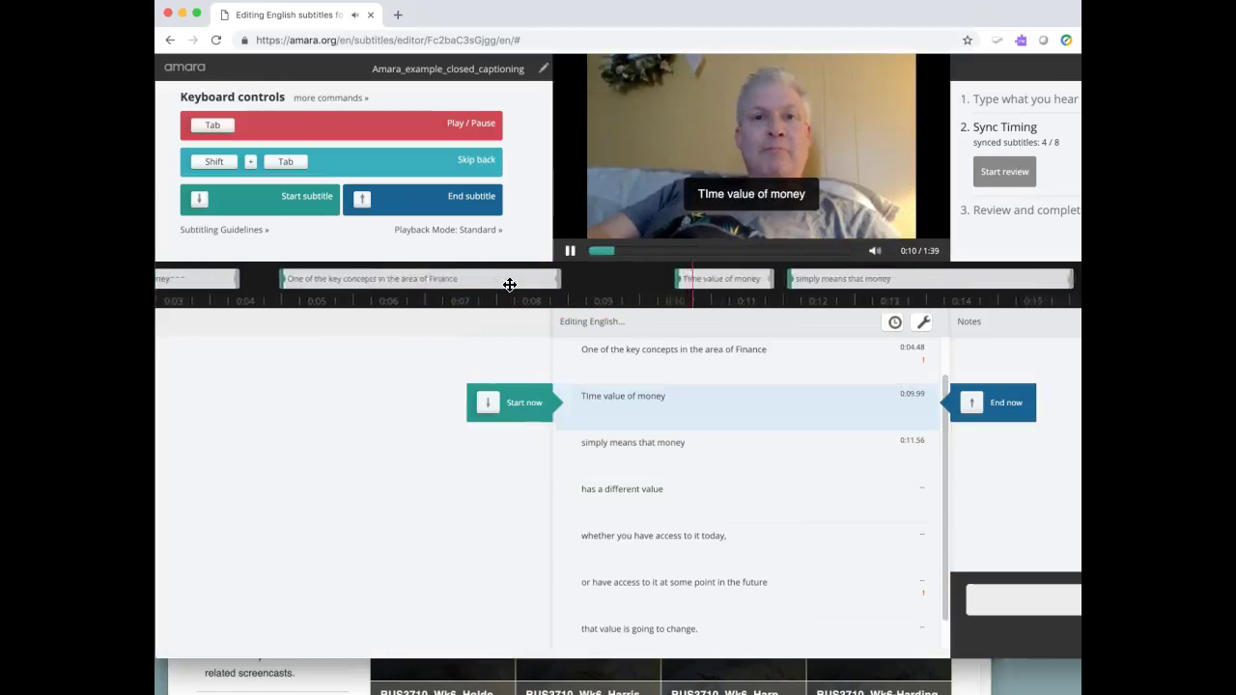
{"action": "left_click", "coordinate": [567, 277]}
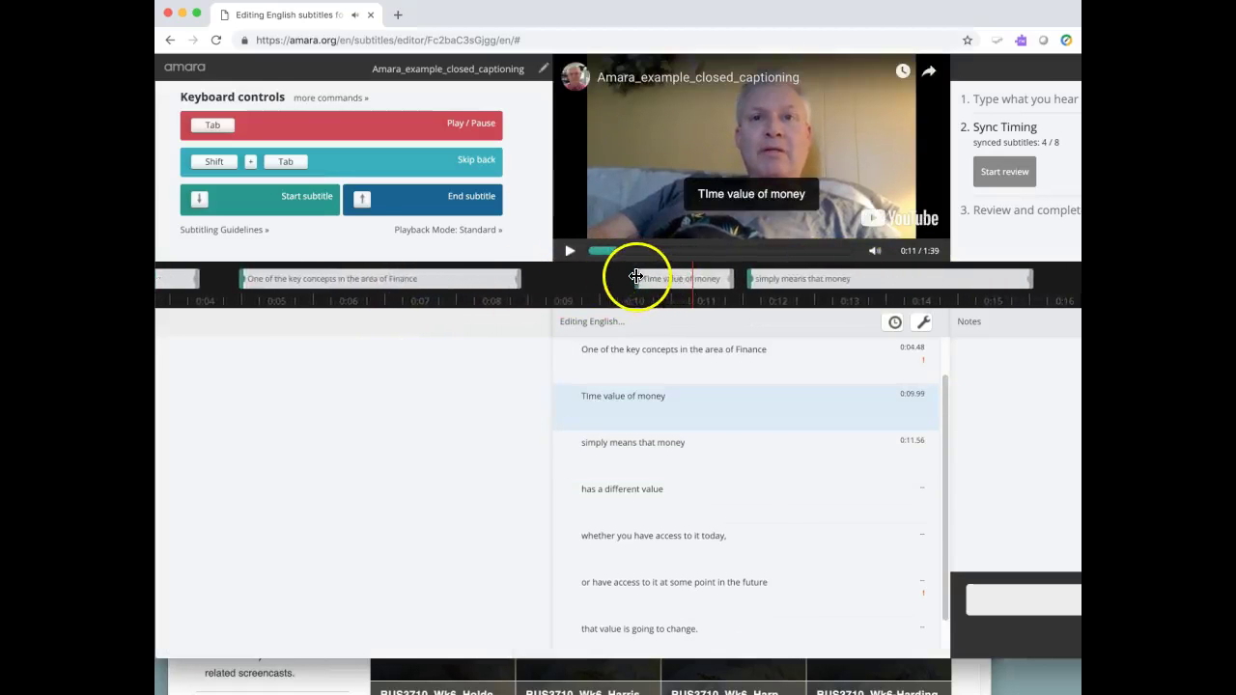
{"action": "left_click_drag", "start_coordinate": [636, 277], "coordinate": [608, 278]}
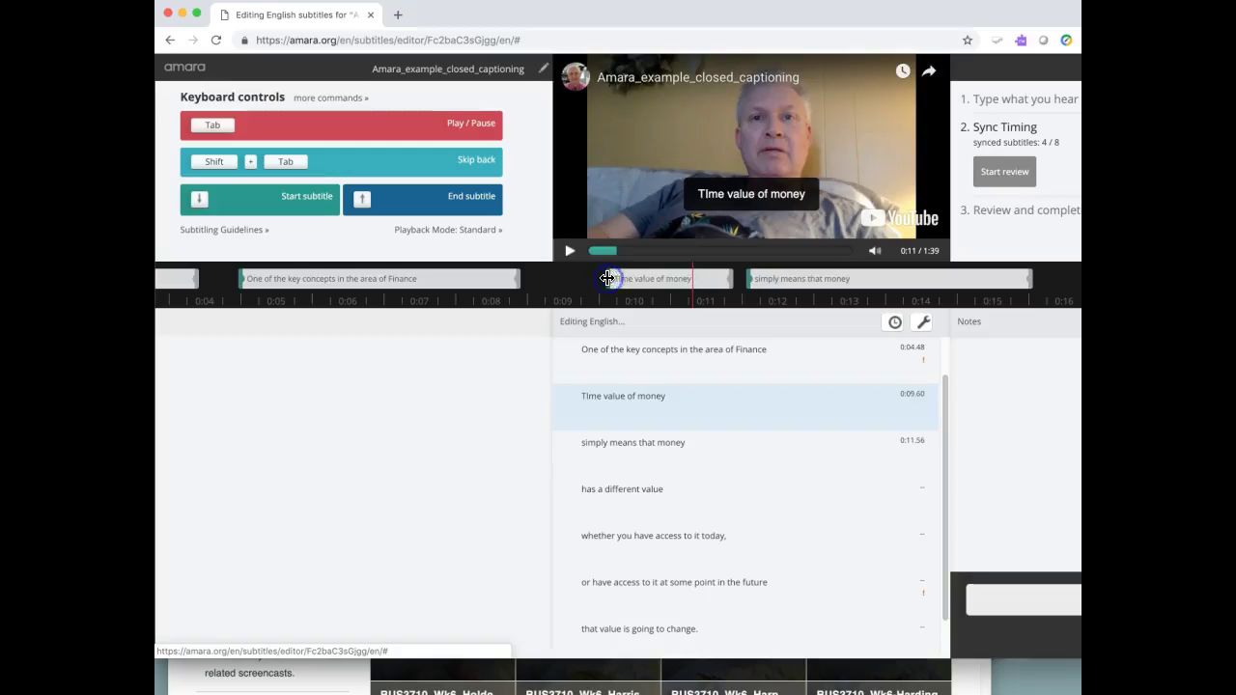
{"action": "left_click_drag", "start_coordinate": [728, 278], "coordinate": [666, 279]}
- Start "simply means that money" at 0:11.10 and time "has a different value" from 0:13.28 to about 0:15
{"action": "key", "text": "Tab"}
{"action": "left_click_drag", "start_coordinate": [903, 279], "coordinate": [723, 284]}
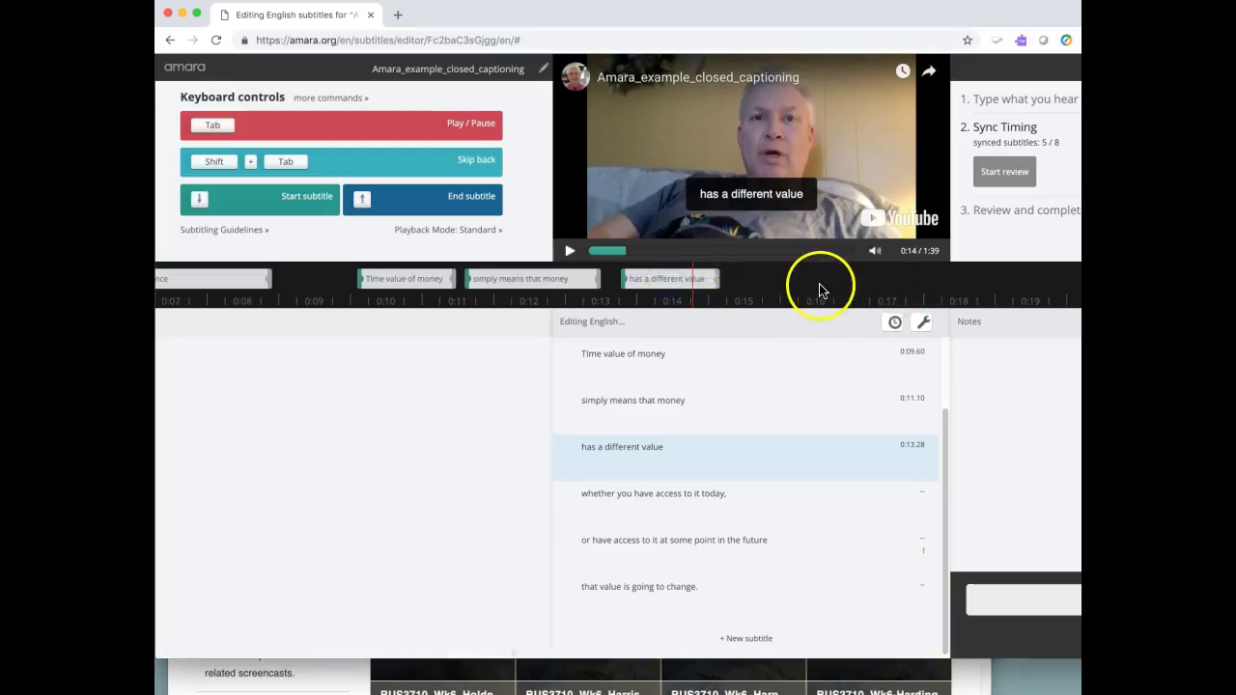
{"action": "left_click_drag", "start_coordinate": [715, 279], "coordinate": [735, 280]}
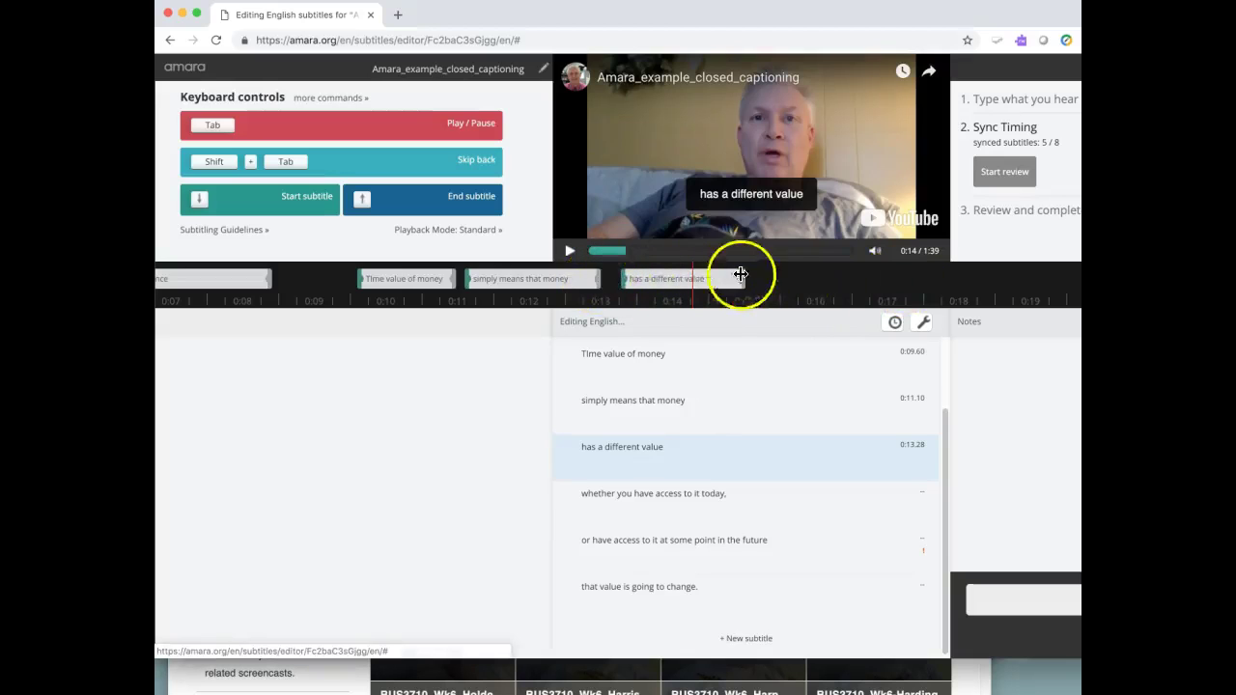
{"action": "key", "text": "super+a"}
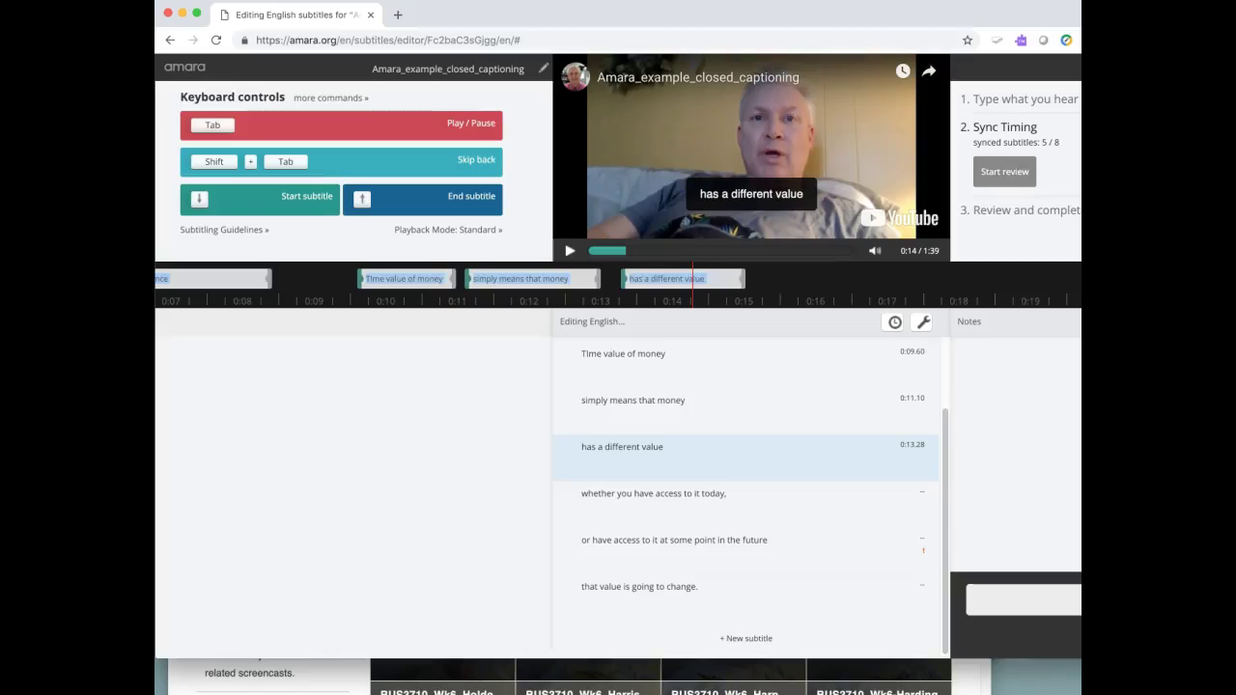
{"action": "left_click", "coordinate": [931, 283]}
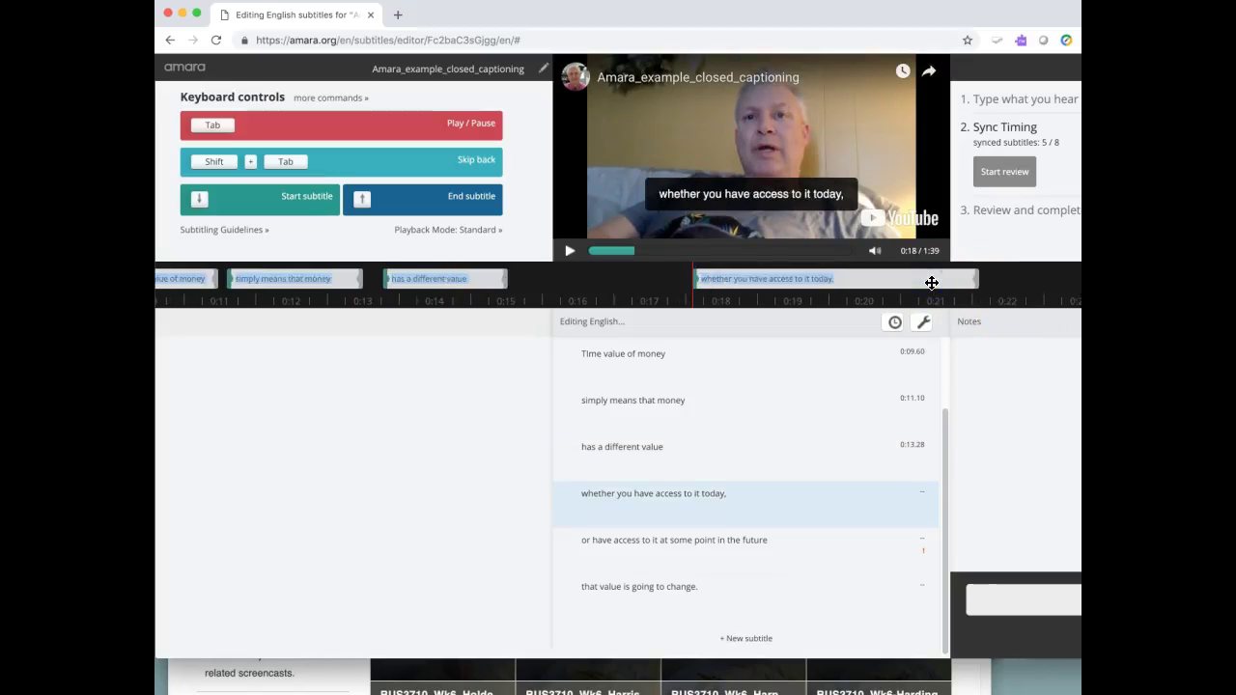
{"action": "left_click", "coordinate": [1025, 348]}
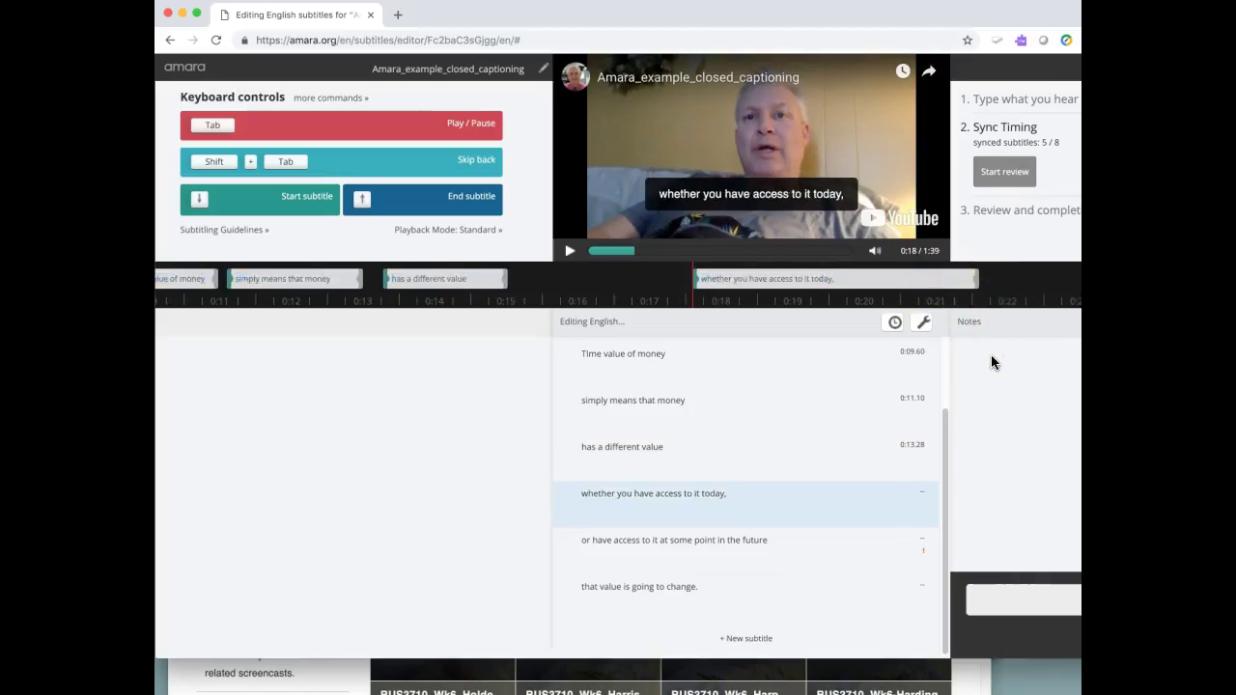
{"action": "left_click", "coordinate": [991, 359]}
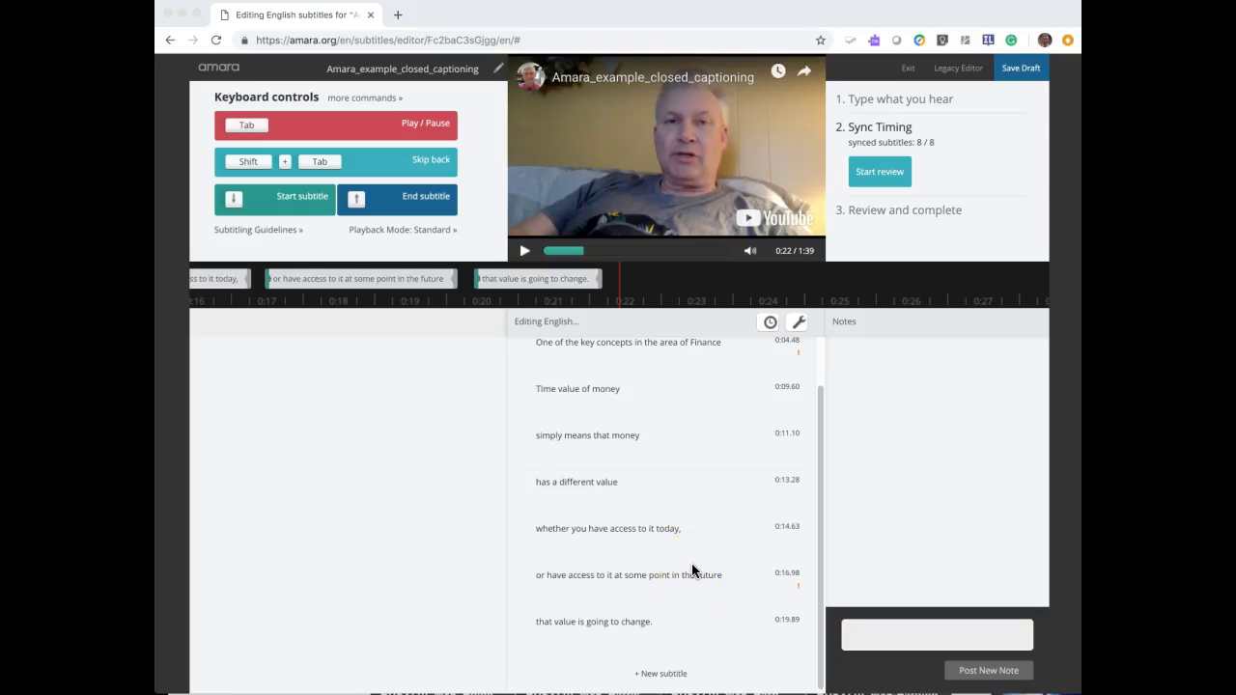
- Save the synced subtitles as a draft and exit the subtitle editor
{"action": "left_click", "coordinate": [1017, 76]}
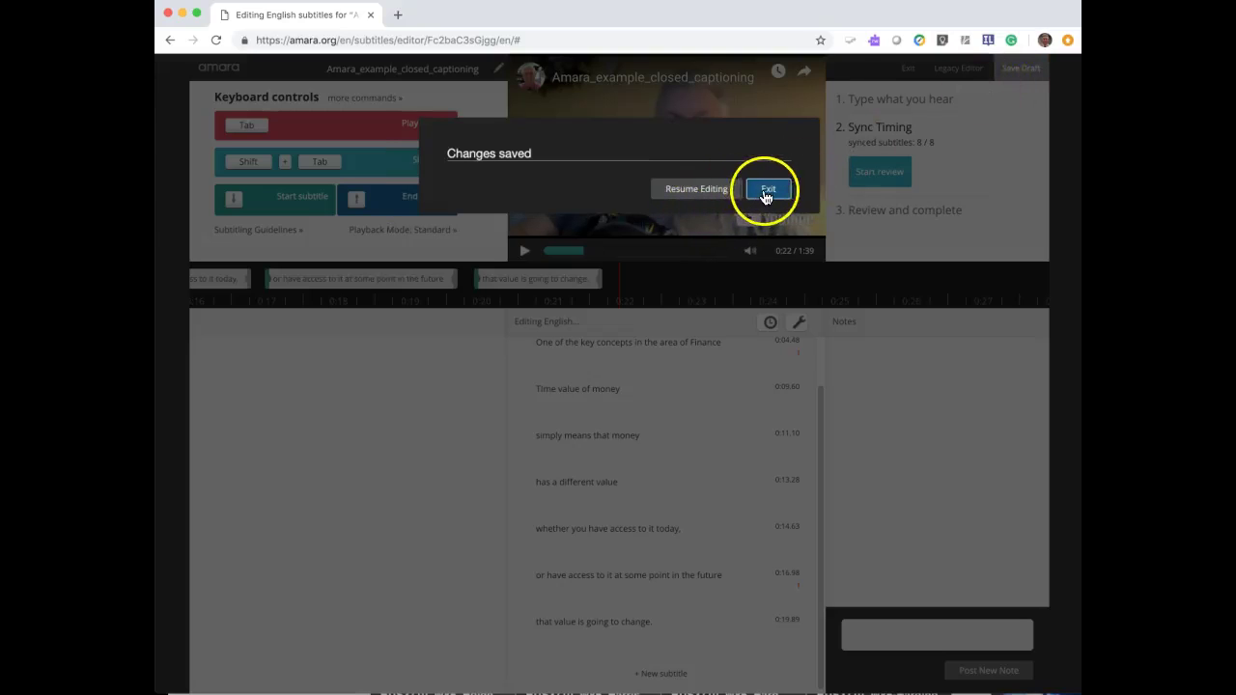
{"action": "left_click", "coordinate": [711, 194]}
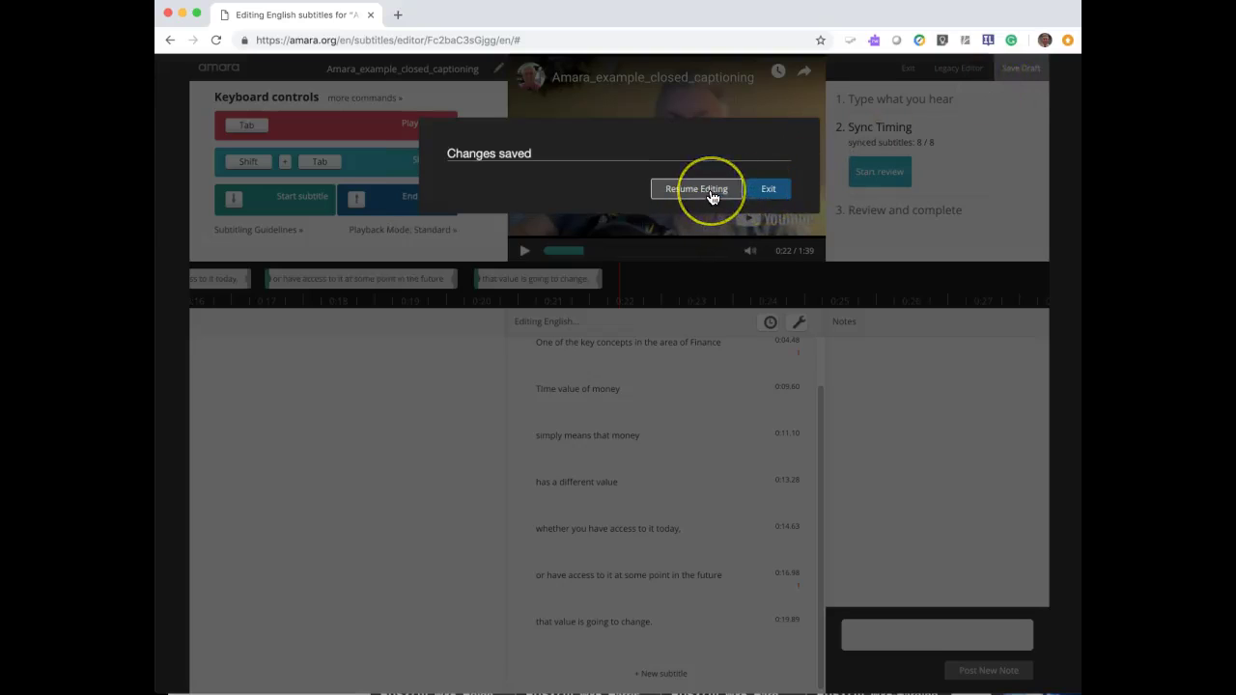
{"action": "left_click", "coordinate": [766, 189]}
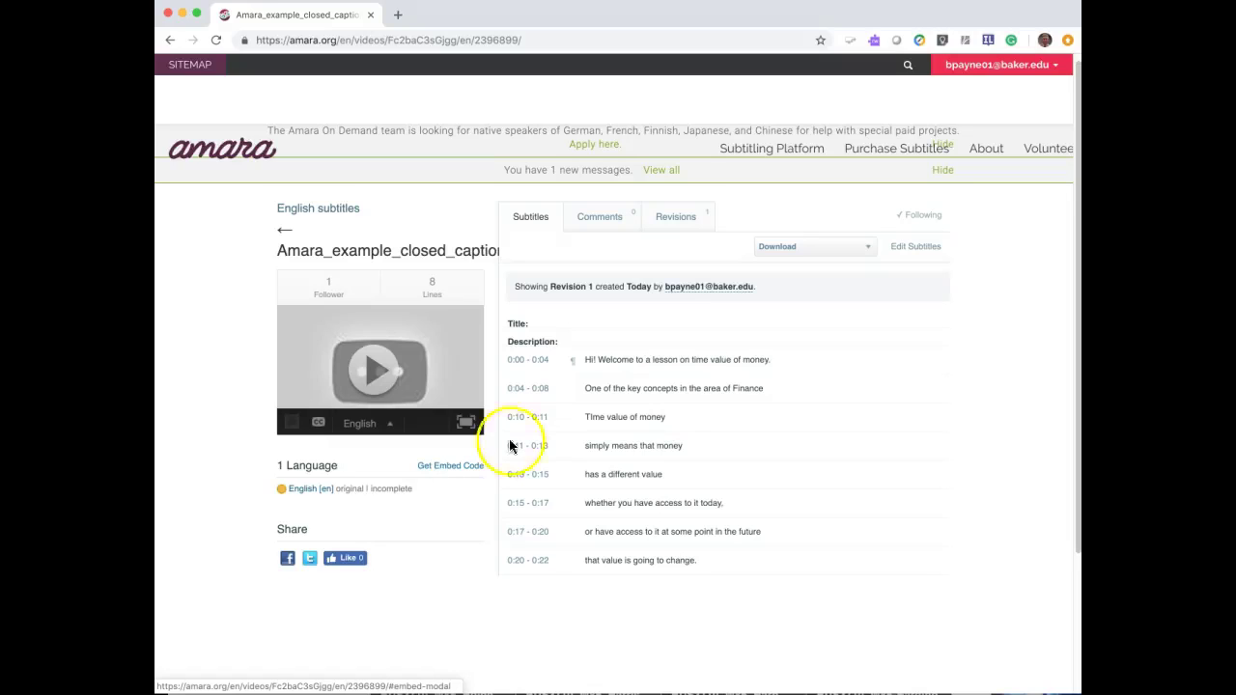
- Examine the saved English subtitles page, including the available subtitle download formats and the sharing options
{"action": "left_click", "coordinate": [874, 251]}
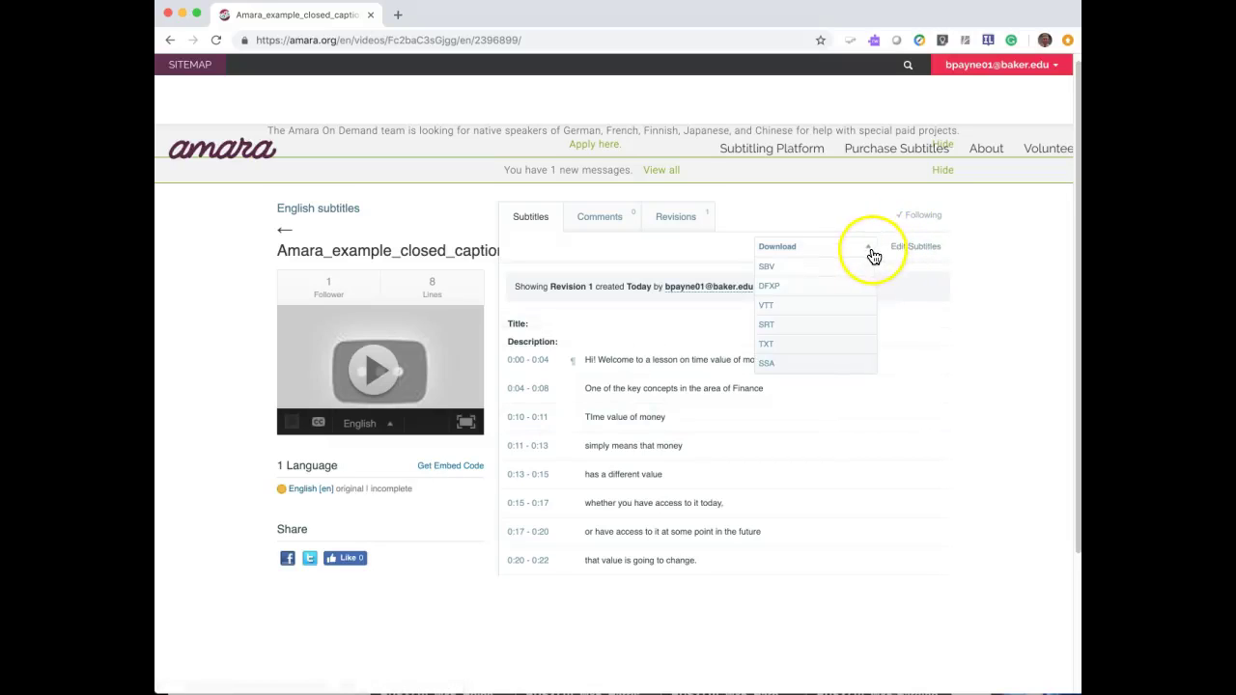
{"action": "left_click", "coordinate": [512, 539]}
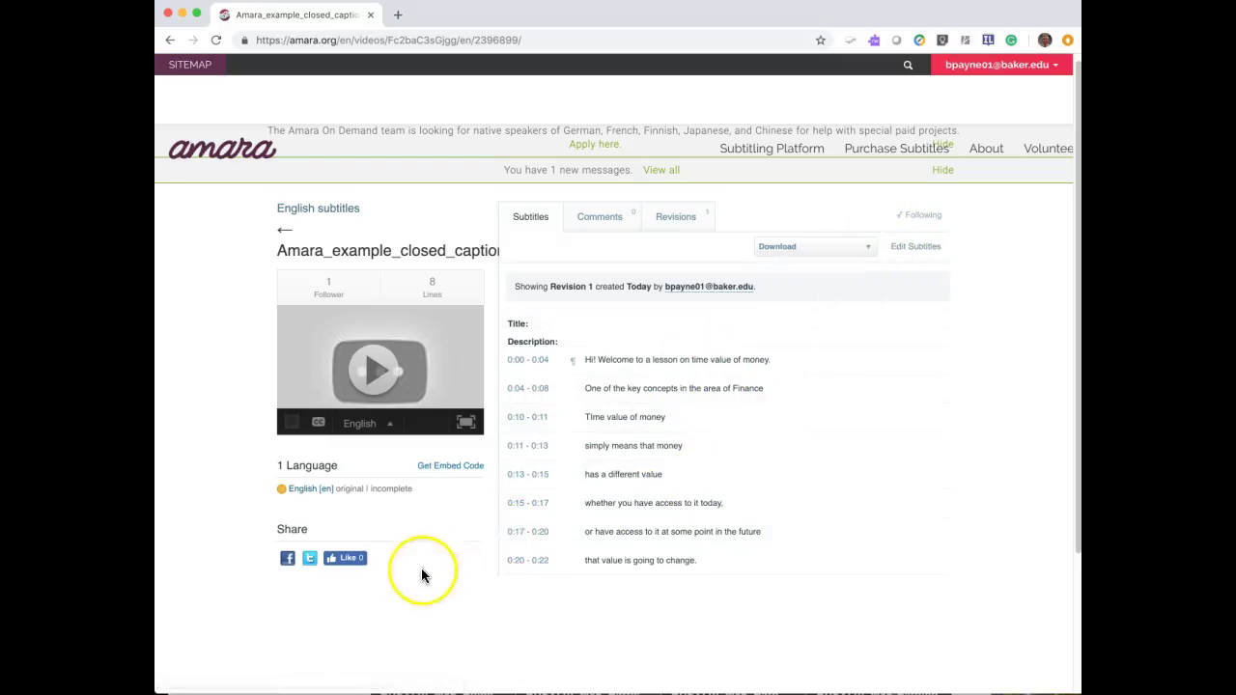
{"action": "scroll", "coordinate": [428, 558], "scroll_direction": "down", "scroll_amount": 2}
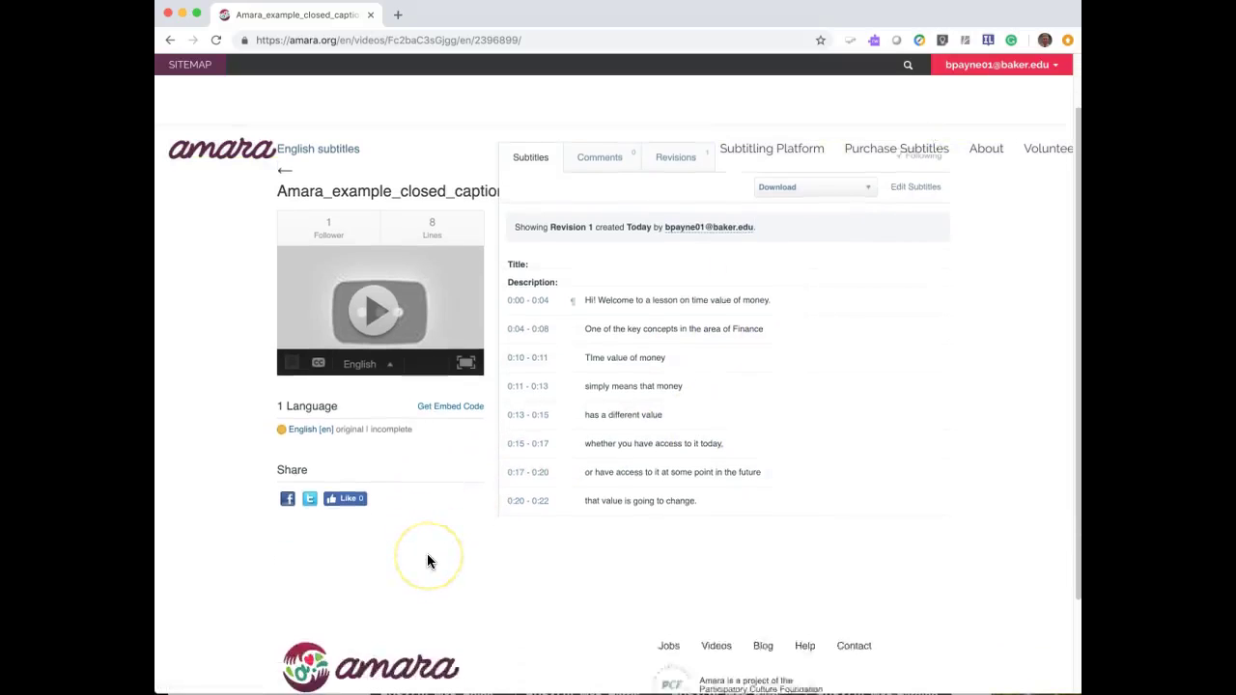
{"action": "scroll", "coordinate": [427, 559], "scroll_direction": "up", "scroll_amount": 2}
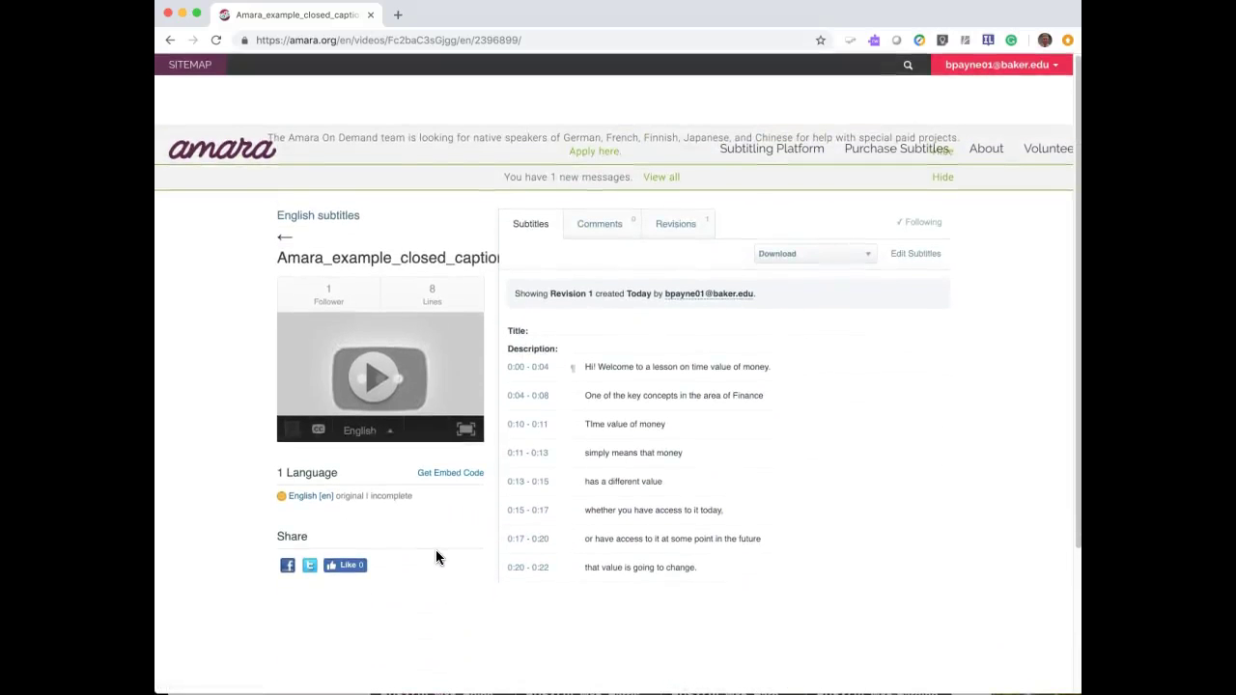
{"action": "left_click", "coordinate": [367, 539]}
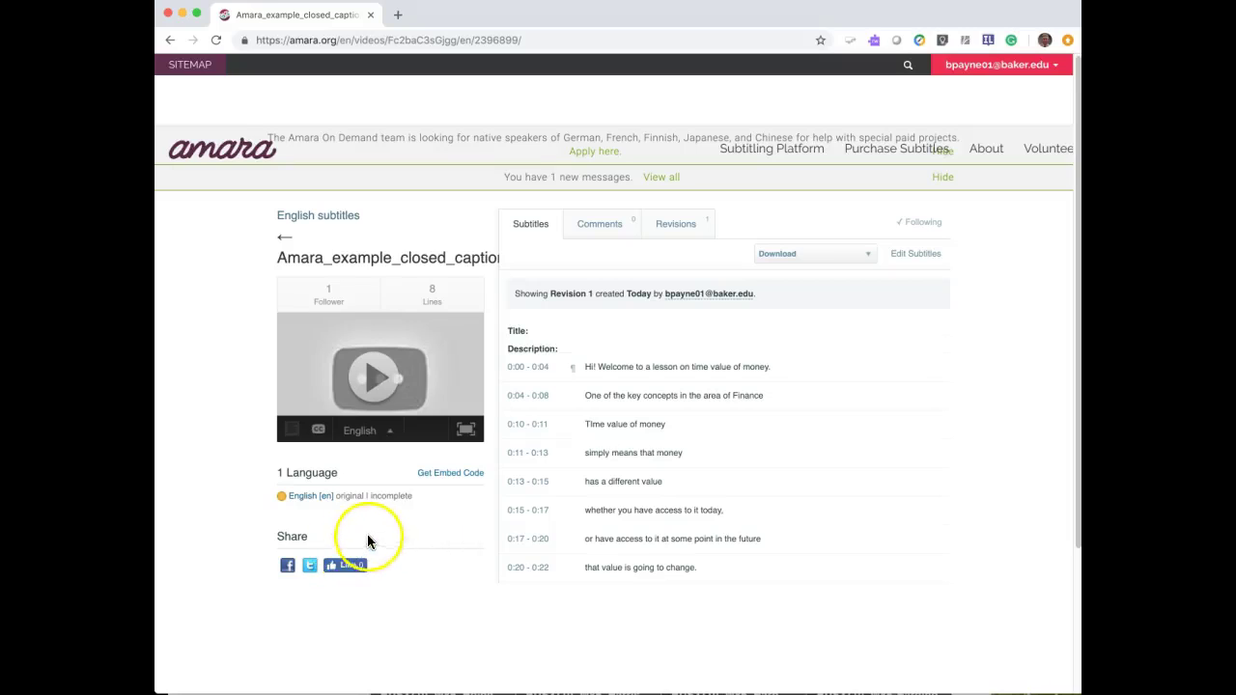
{"action": "left_click", "coordinate": [452, 599]}
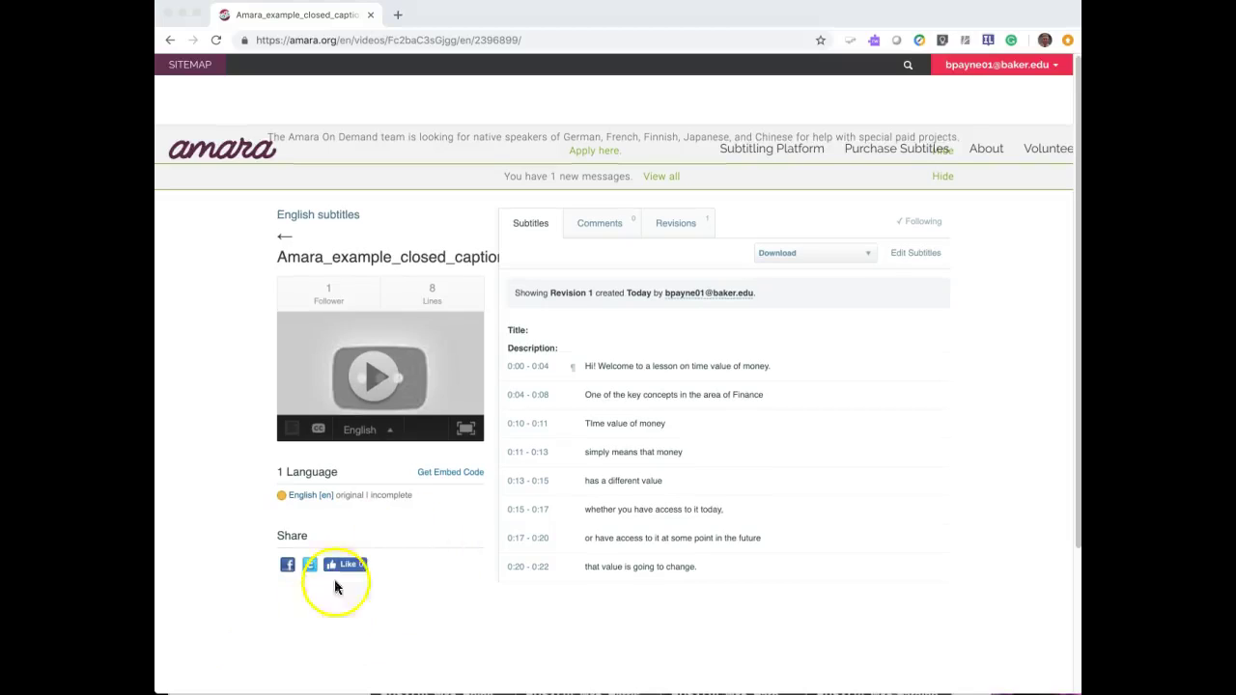
{"action": "left_click", "coordinate": [446, 472]}
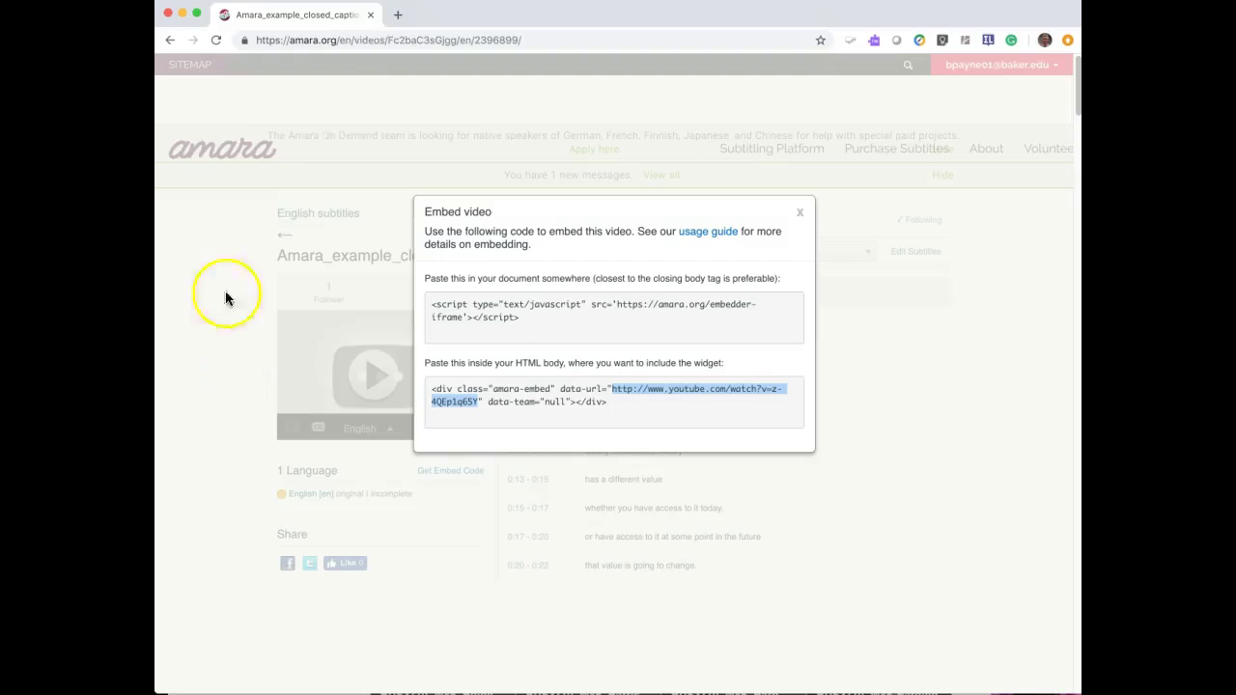
{"action": "left_click", "coordinate": [399, 17]}
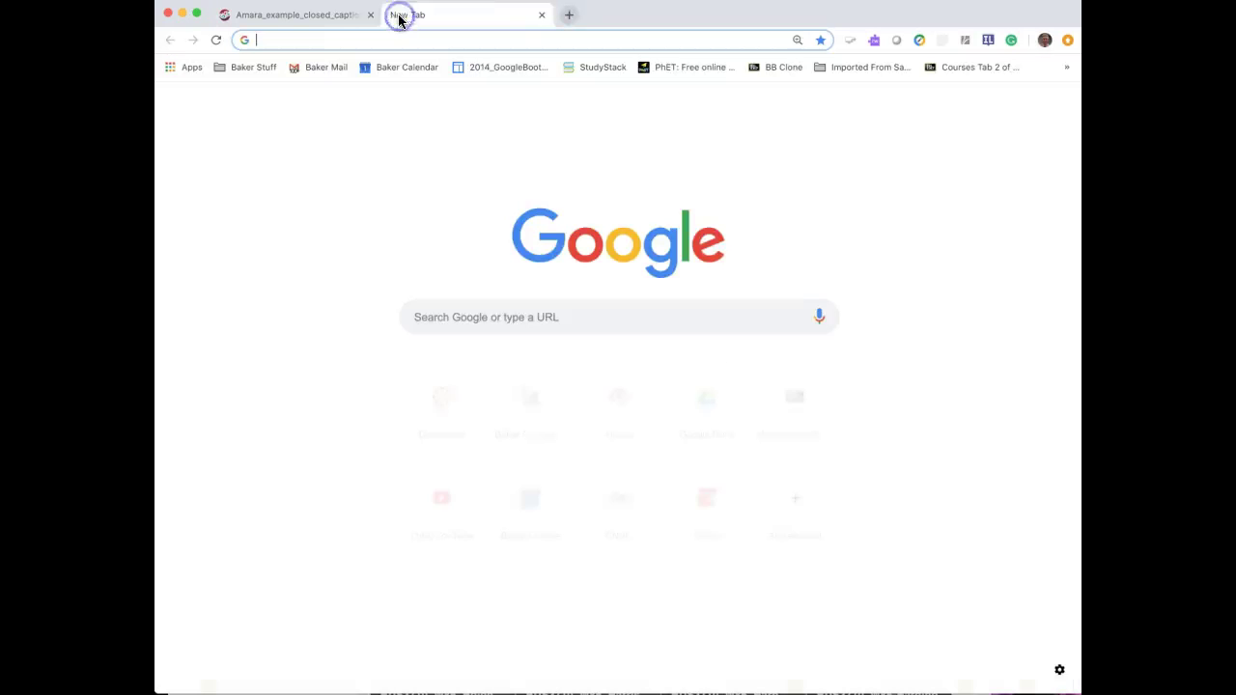
{"action": "type", "text": "http://www.youtube.com/watch?v=z-4QEp1q65Y"}
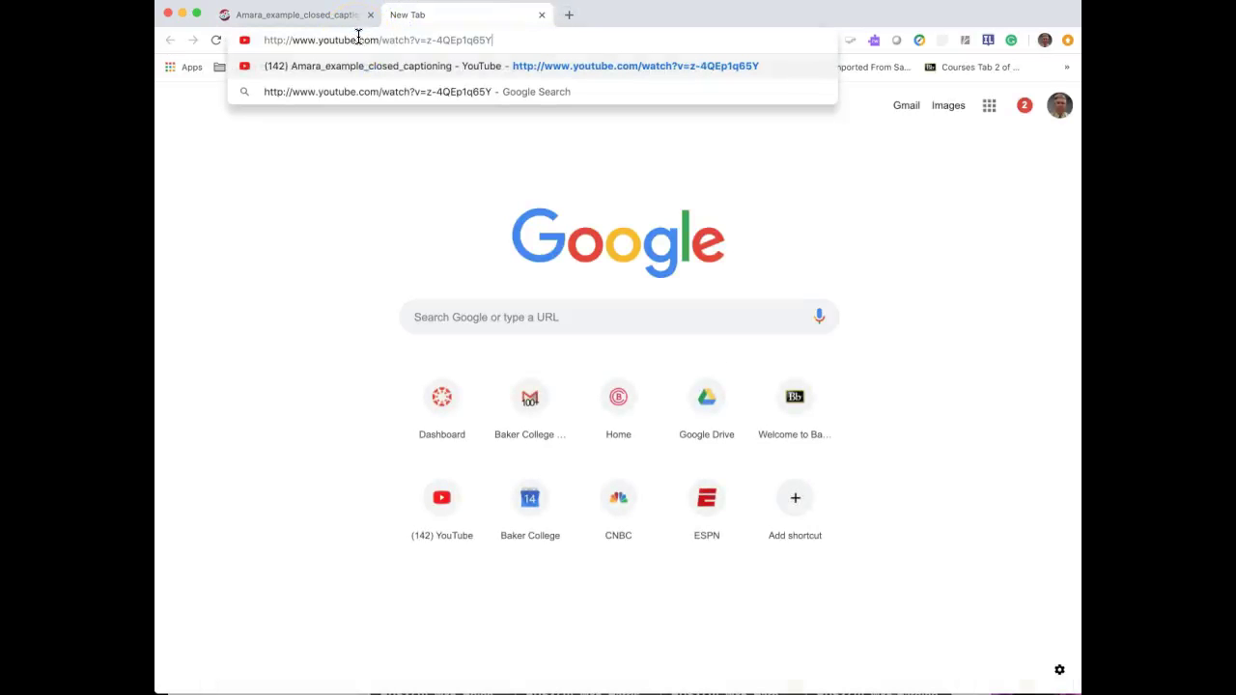
{"action": "key", "text": "Return"}
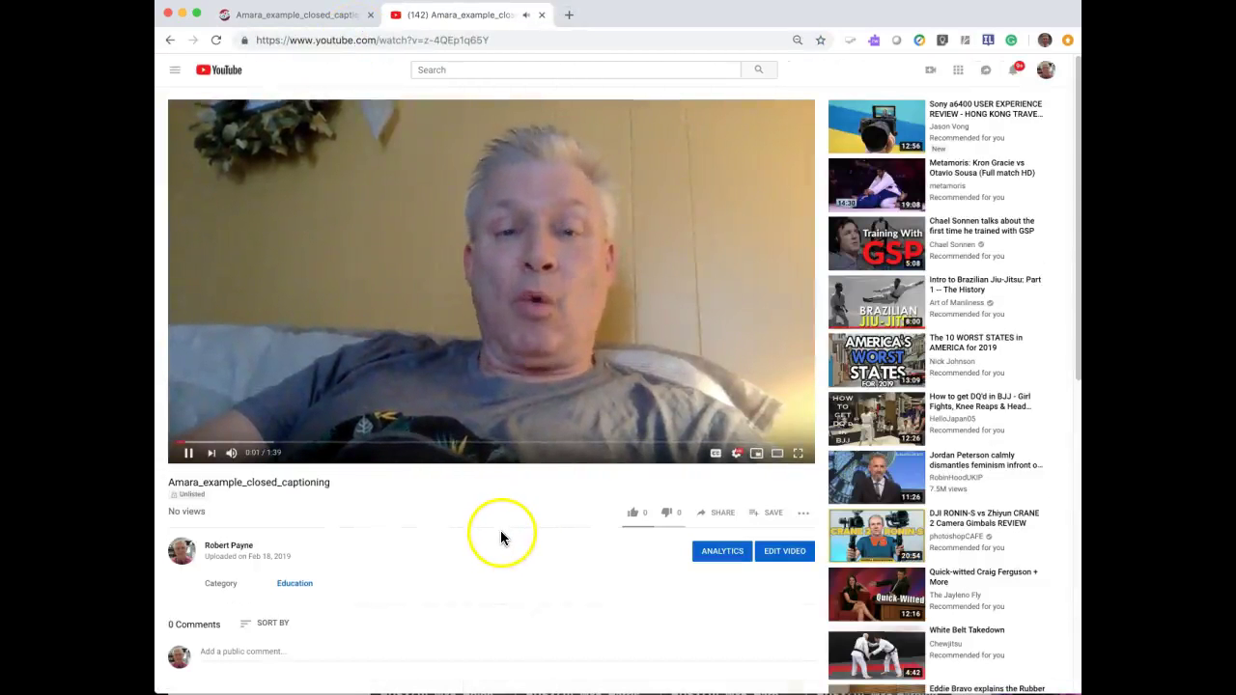
- Turn on closed captions for the YouTube video and play it to about 0:08 to check the captions
{"action": "left_click", "coordinate": [189, 457]}
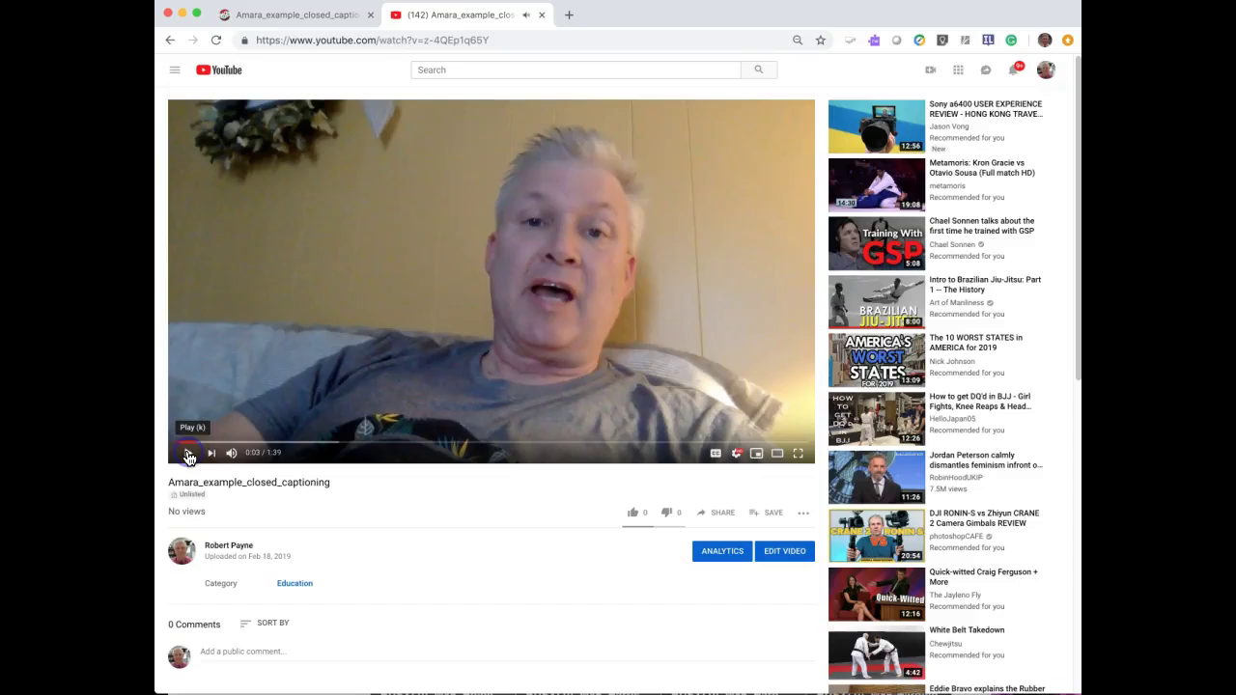
{"action": "left_click", "coordinate": [715, 454]}
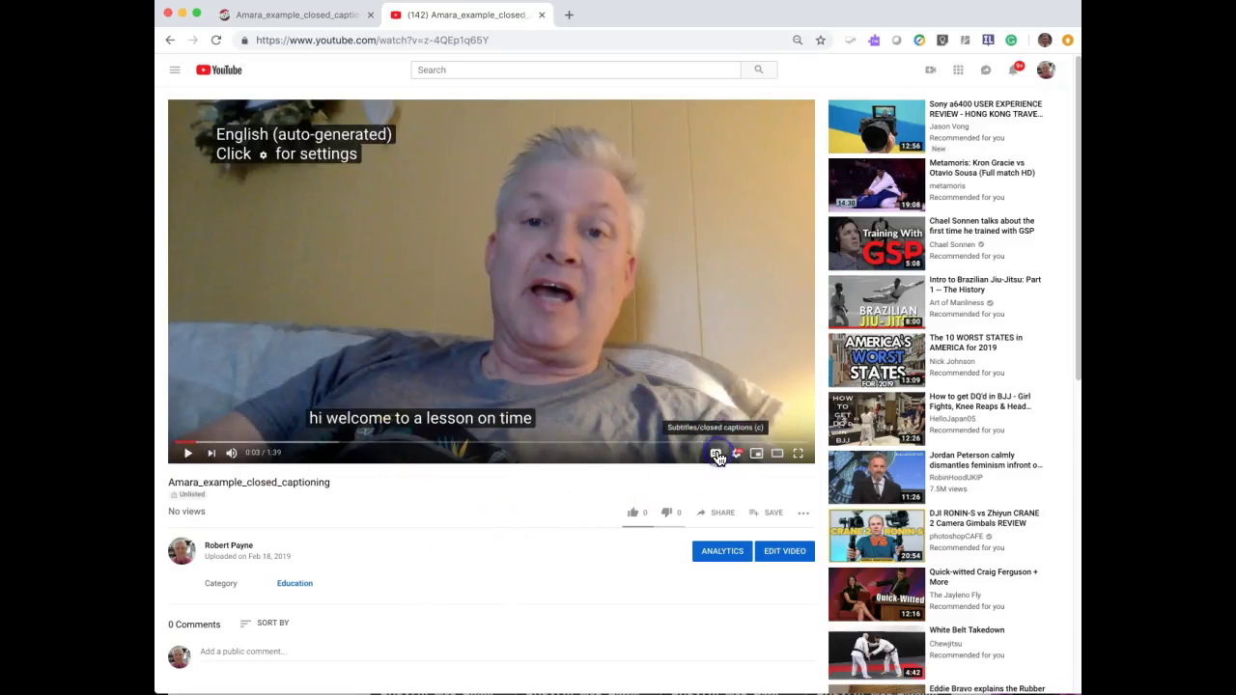
{"action": "left_click", "coordinate": [189, 455]}
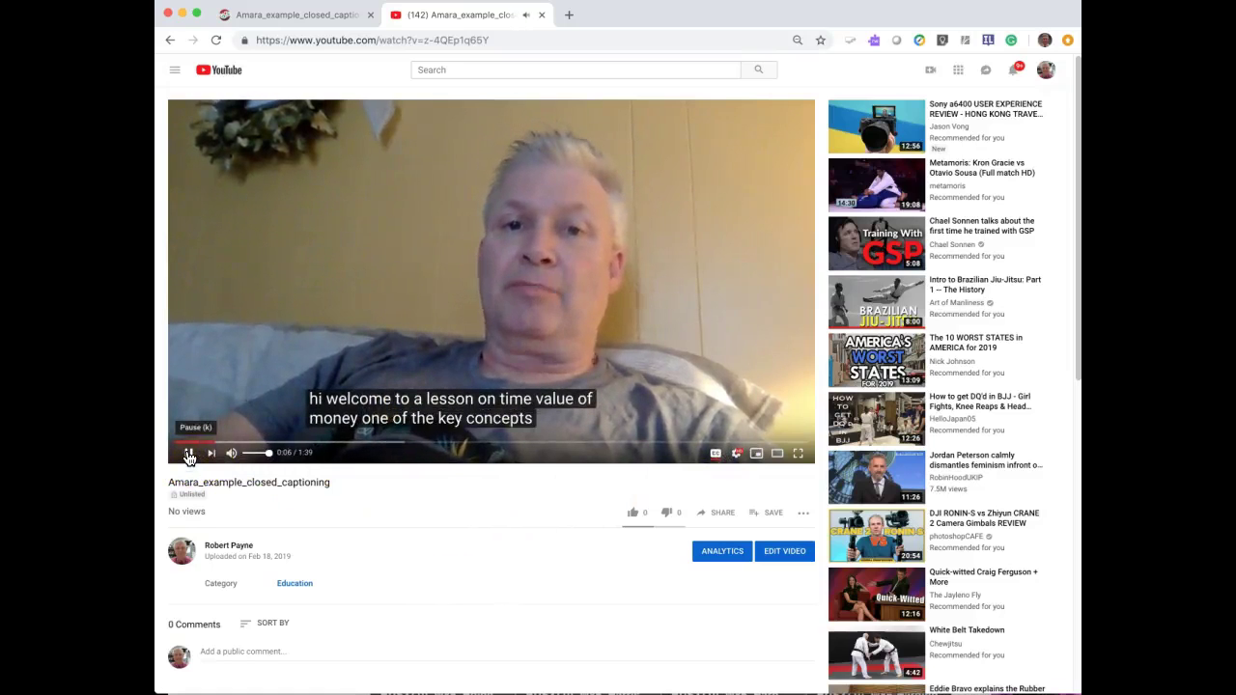
{"action": "left_click", "coordinate": [190, 454]}
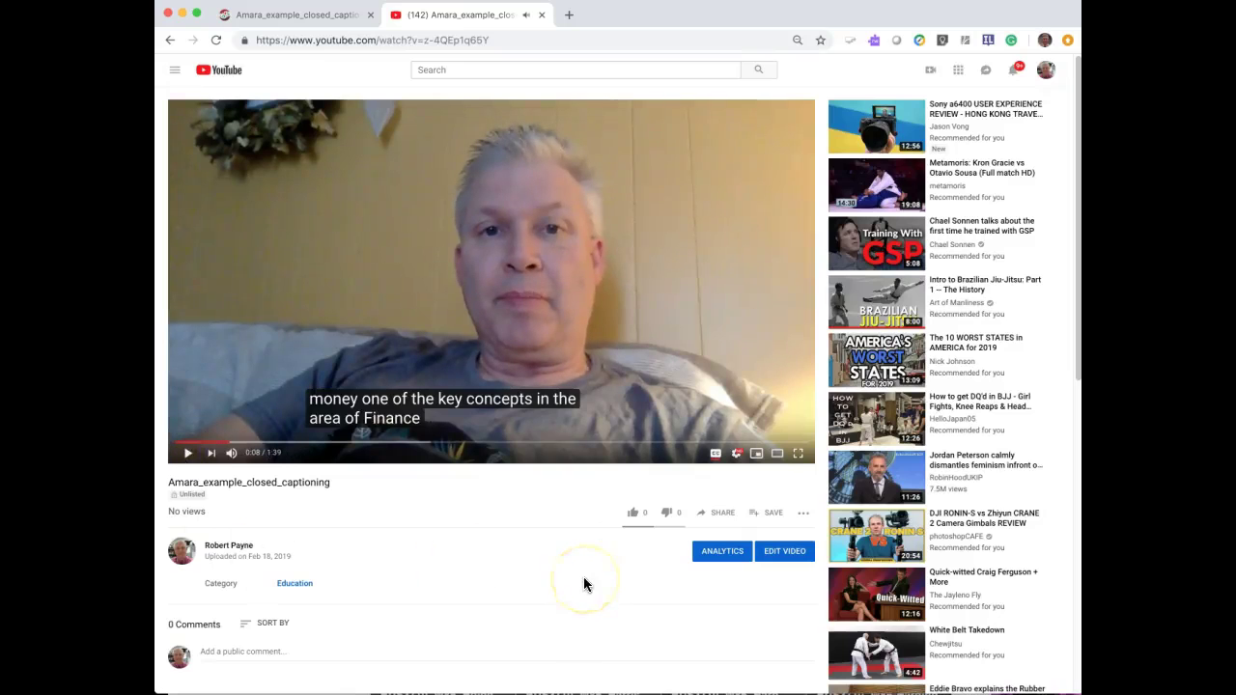
{"action": "scroll", "coordinate": [565, 587], "scroll_direction": "down", "scroll_amount": 1}
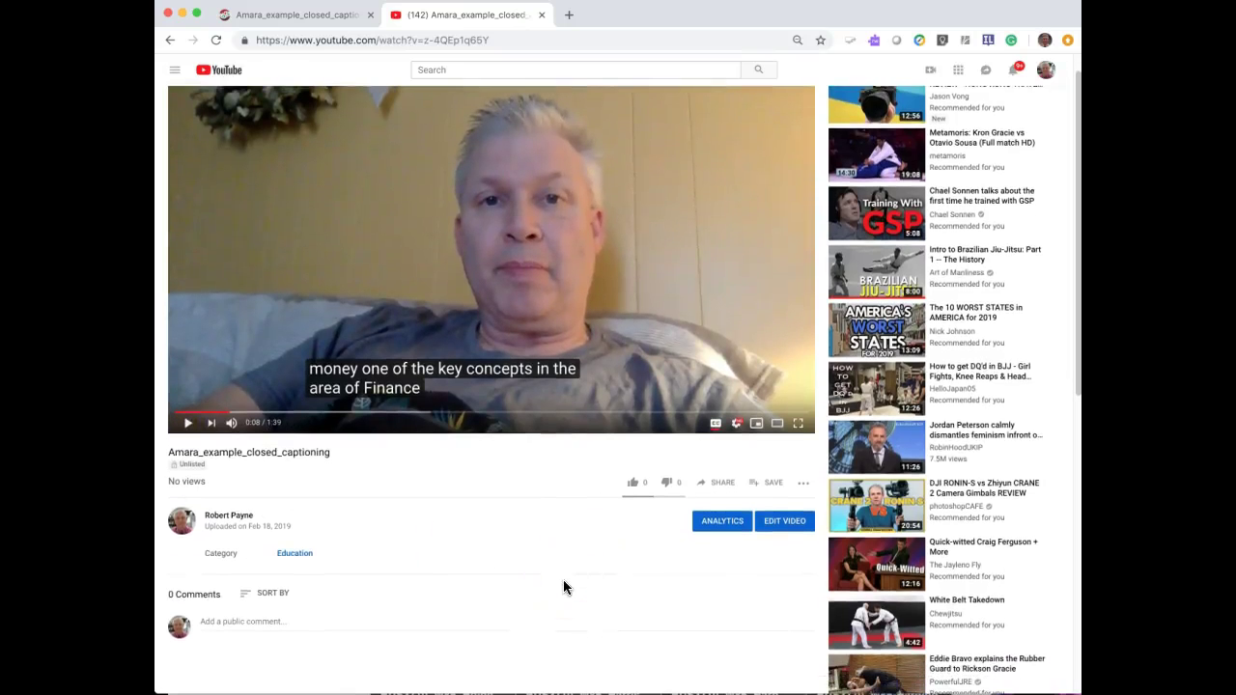
{"action": "scroll", "coordinate": [565, 587], "scroll_direction": "up", "scroll_amount": 1}
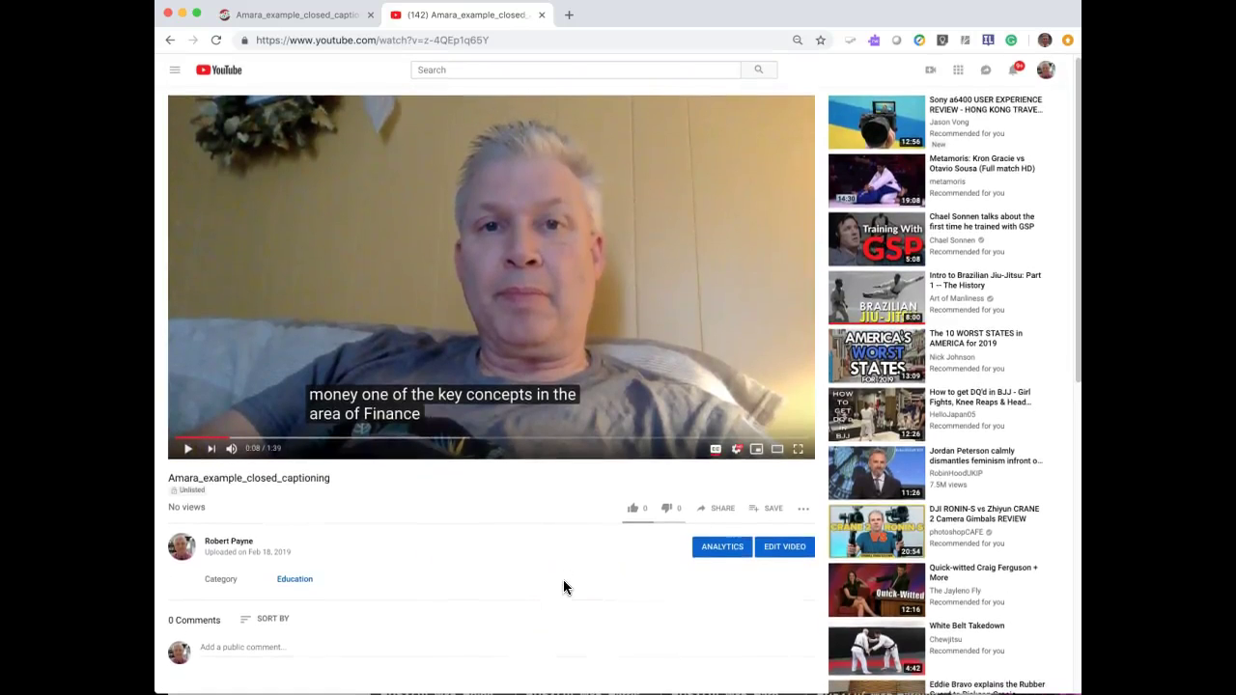
- Return to the Amara subtitles page and close its embed code dialog
{"action": "left_click", "coordinate": [307, 14]}
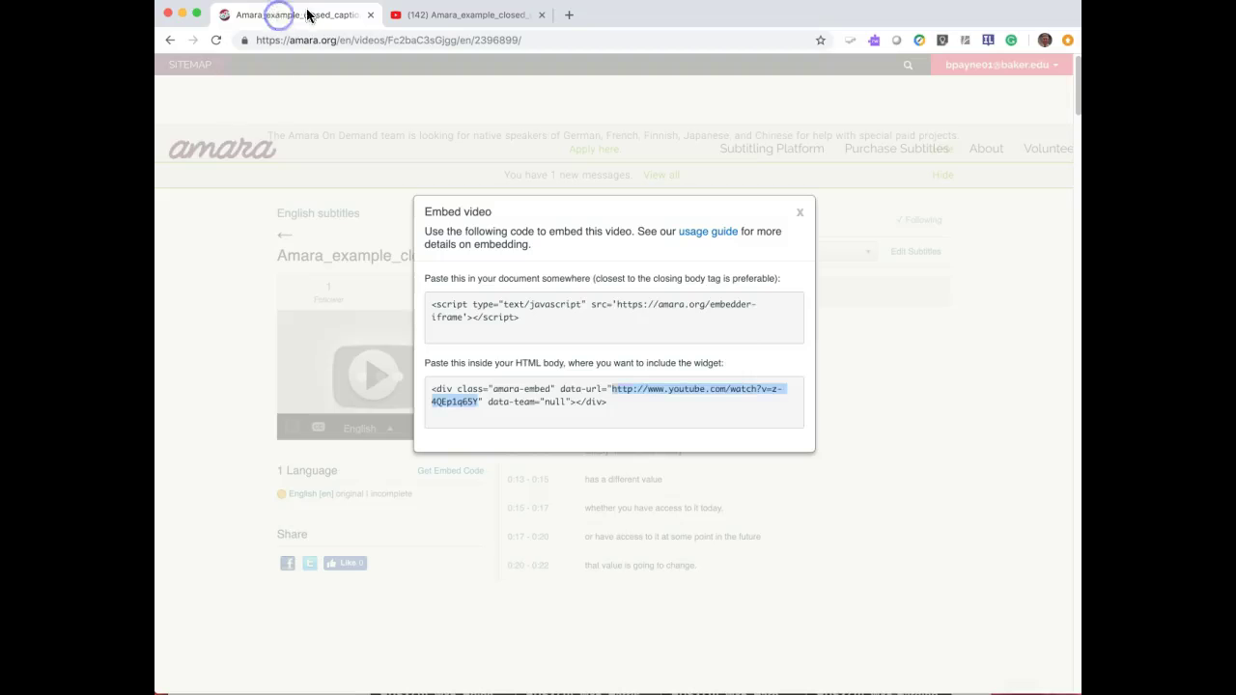
{"action": "left_click", "coordinate": [801, 212]}
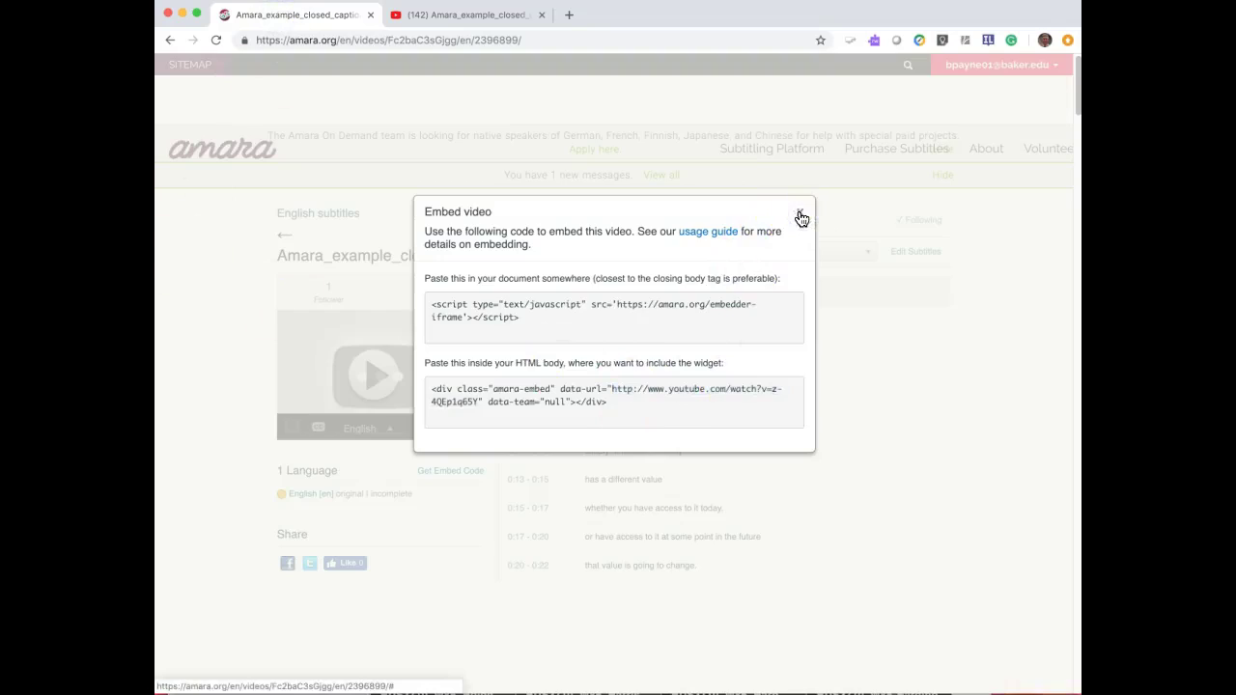